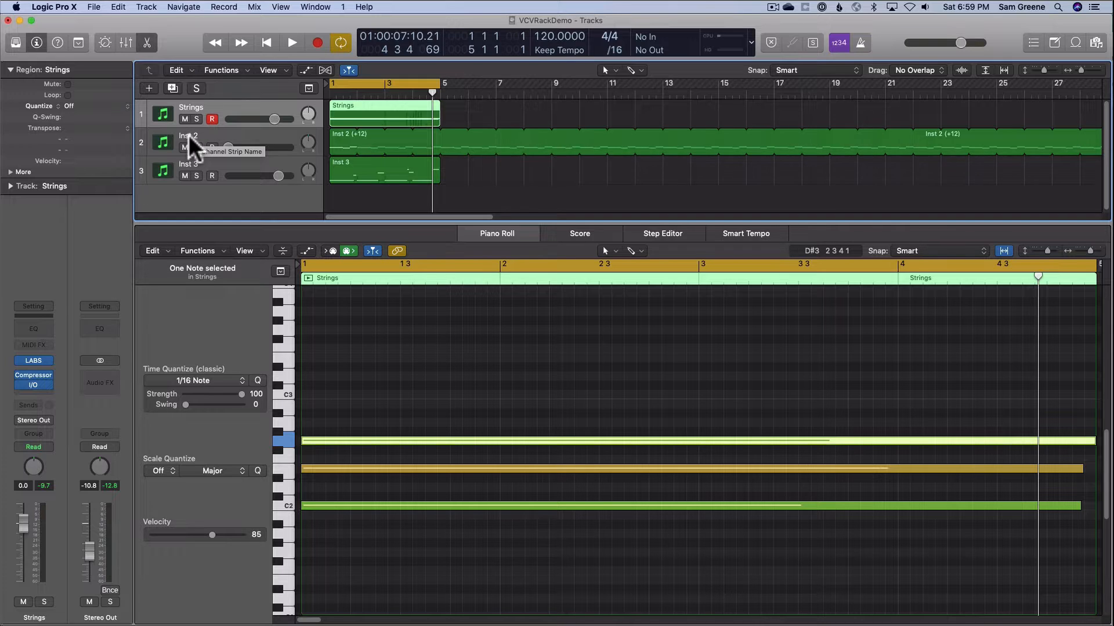
Rename the Inst 2 track as VCV Synth
{"action": "left_click", "coordinate": [249, 145]}
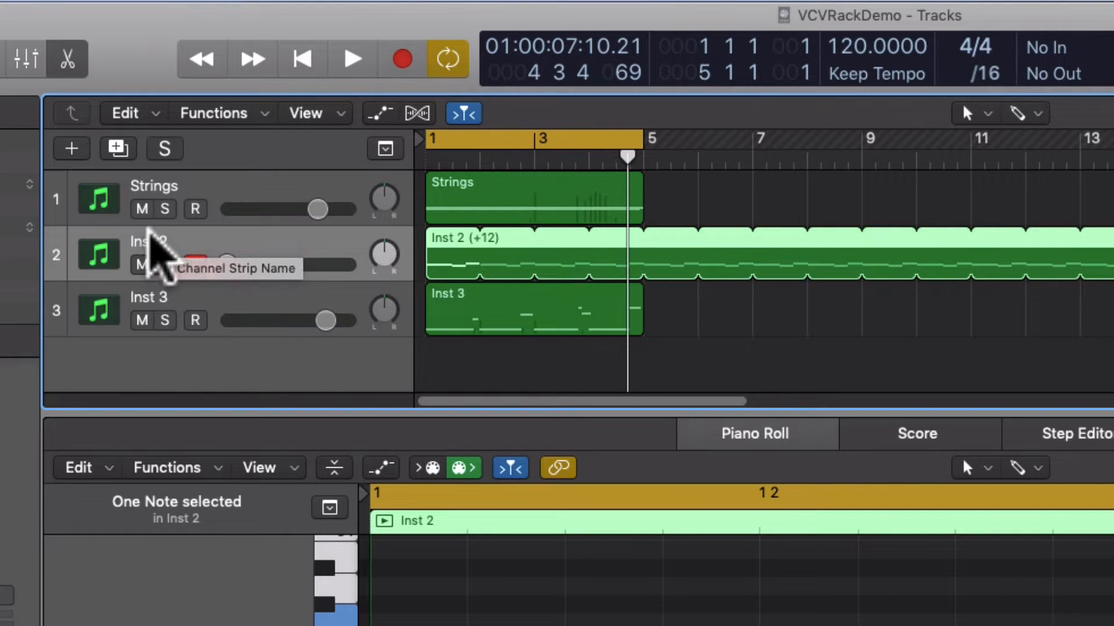
{"action": "double_click", "coordinate": [141, 239]}
{"action": "type", "text": "V"}
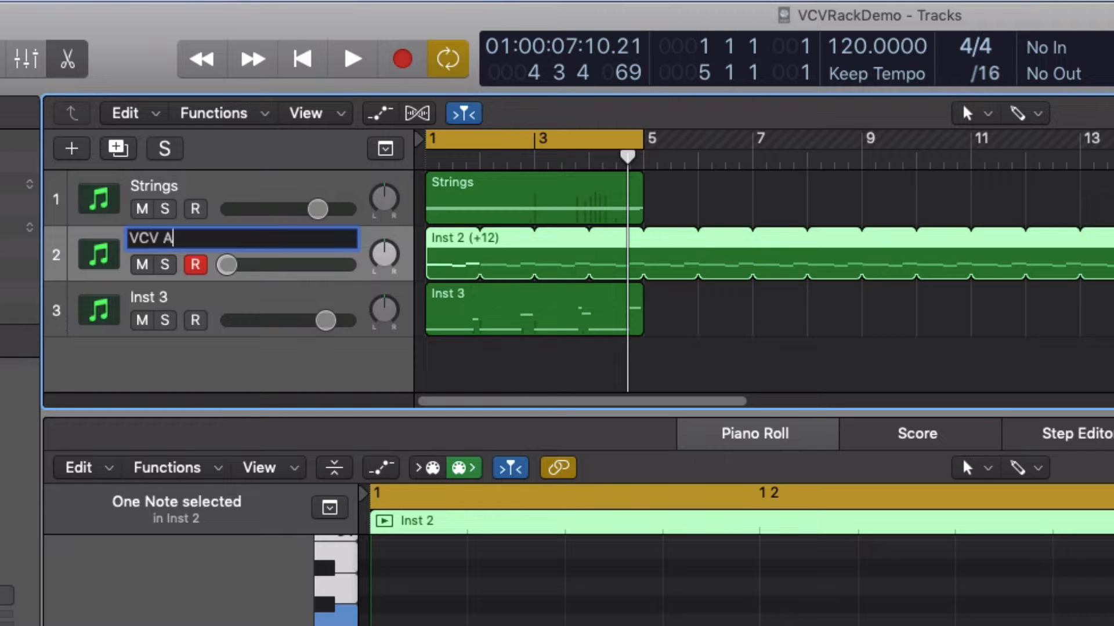
{"action": "type", "text": "CV Synth"}
{"action": "key", "text": "Return"}
Rename the Inst 3 track as Drums
{"action": "left_click", "coordinate": [149, 294]}
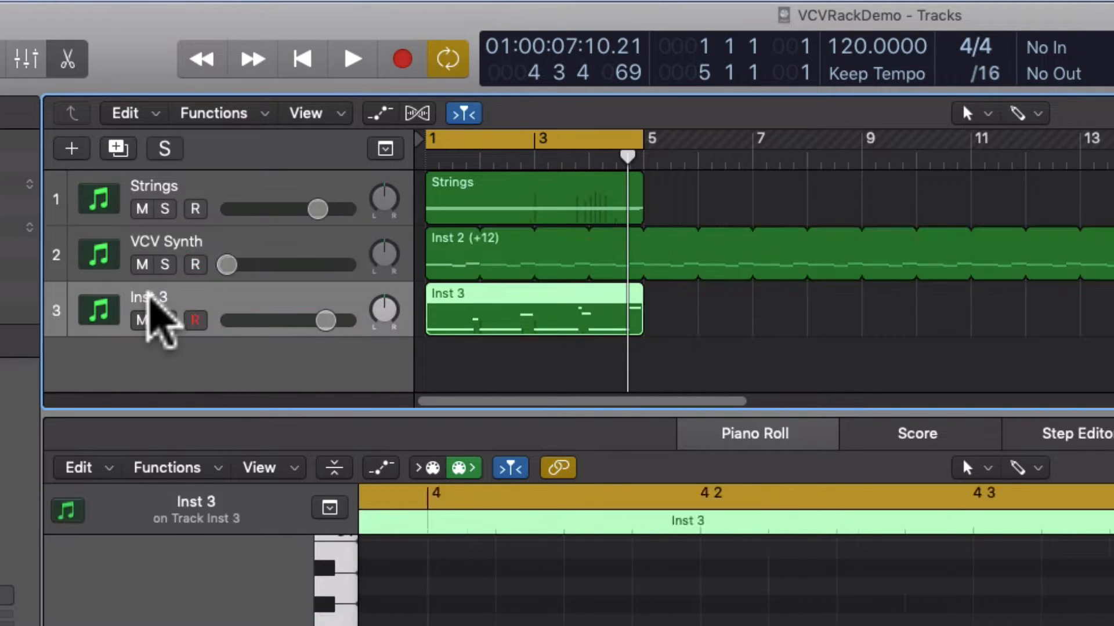
{"action": "double_click", "coordinate": [149, 295]}
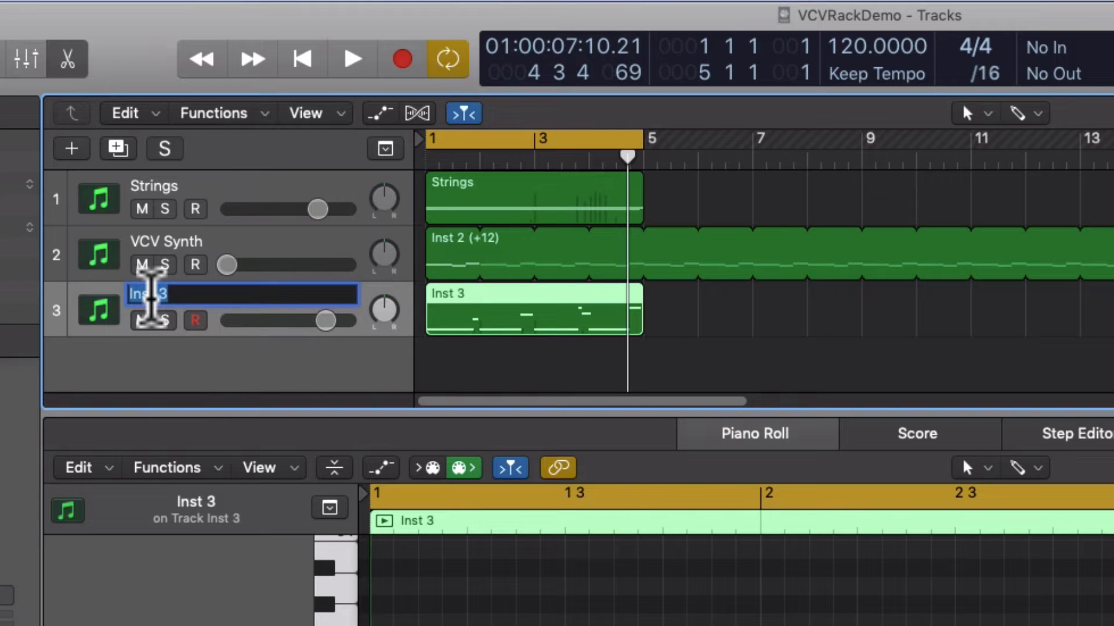
{"action": "type", "text": "Drums"}
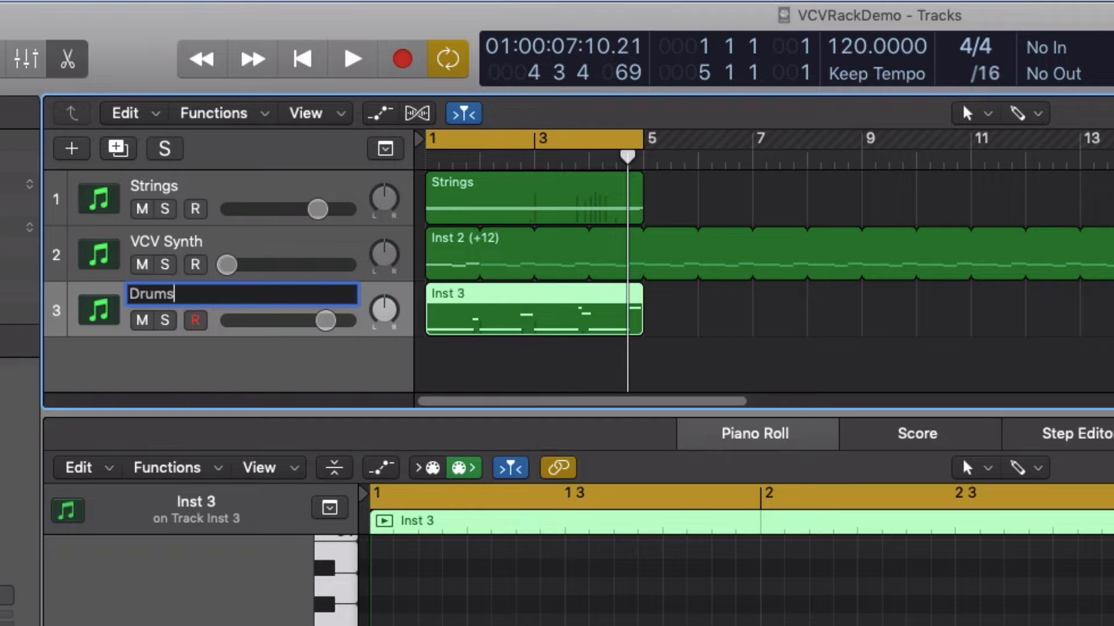
{"action": "key", "text": "Return"}
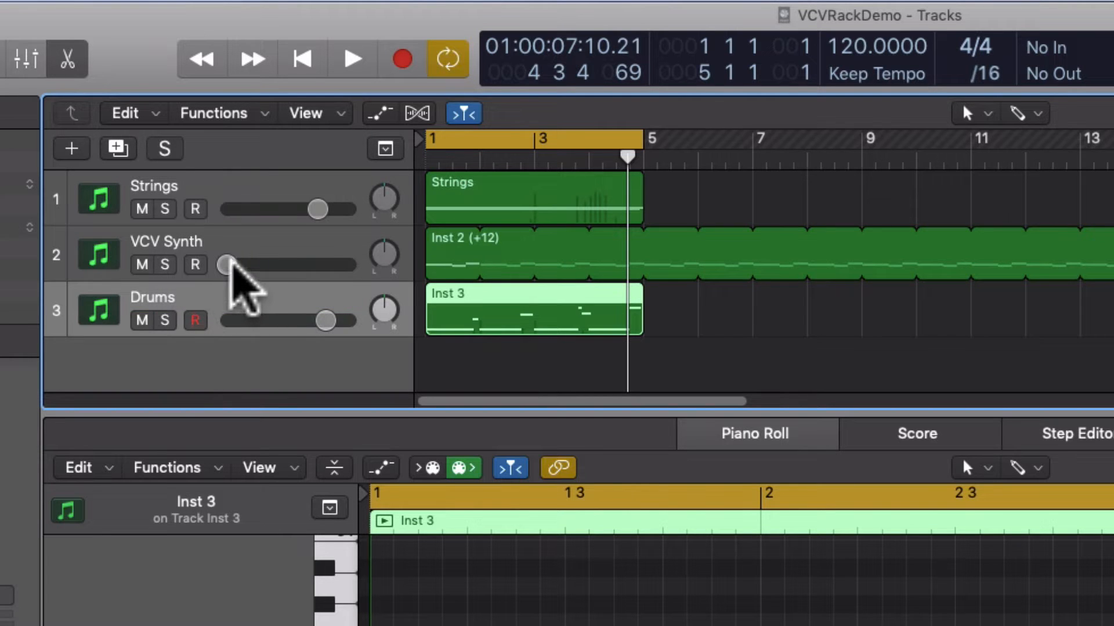
Play the loop, raise the VCV Synth volume to about -3.8 dB and turn the Drums volume all the way down
{"action": "key", "text": "space"}
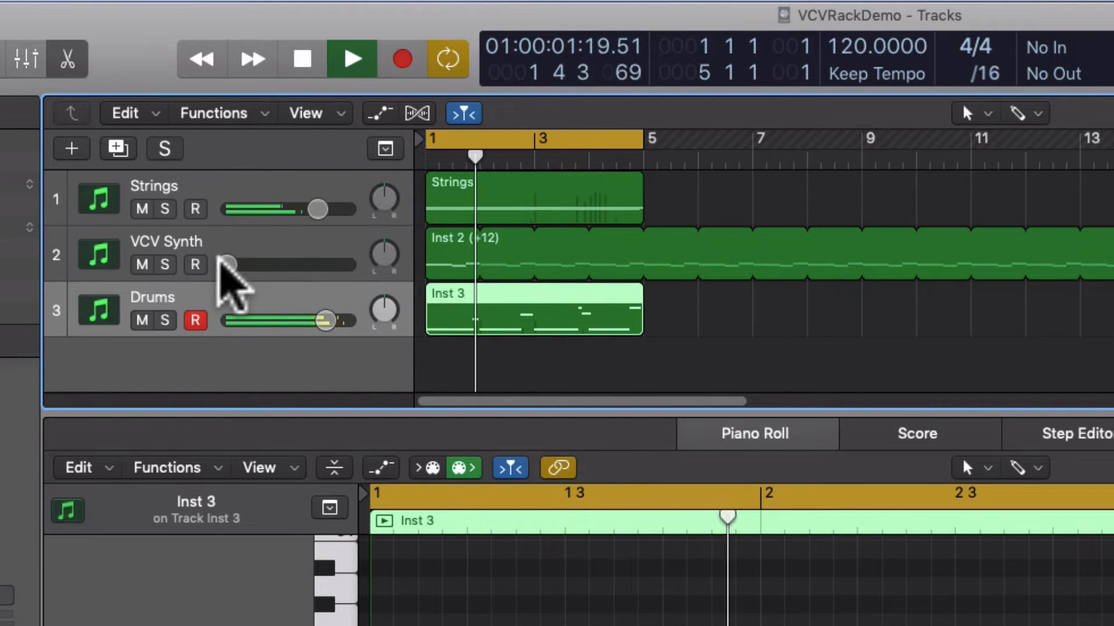
{"action": "left_click", "coordinate": [226, 263]}
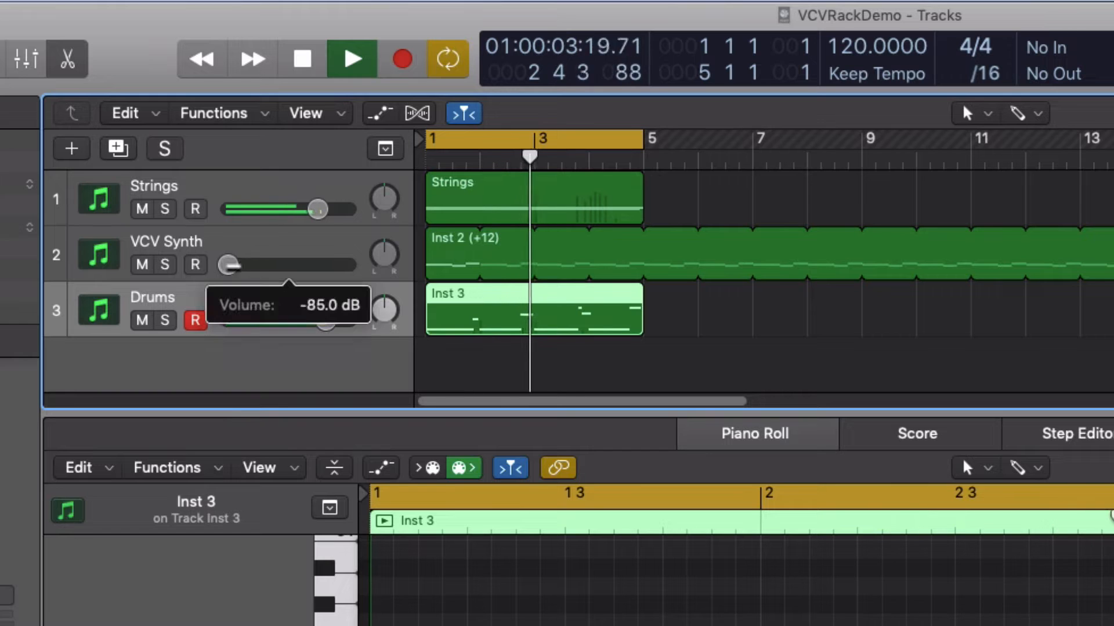
{"action": "left_click_drag", "start_coordinate": [229, 265], "coordinate": [316, 265]}
{"action": "left_click_drag", "start_coordinate": [324, 321], "coordinate": [225, 320]}
{"action": "mouse_move", "coordinate": [317, 265]}
{"action": "left_mouse_down"}
{"action": "mouse_move", "coordinate": [226, 265]}
{"action": "mouse_move", "coordinate": [295, 265]}
{"action": "left_mouse_up"}
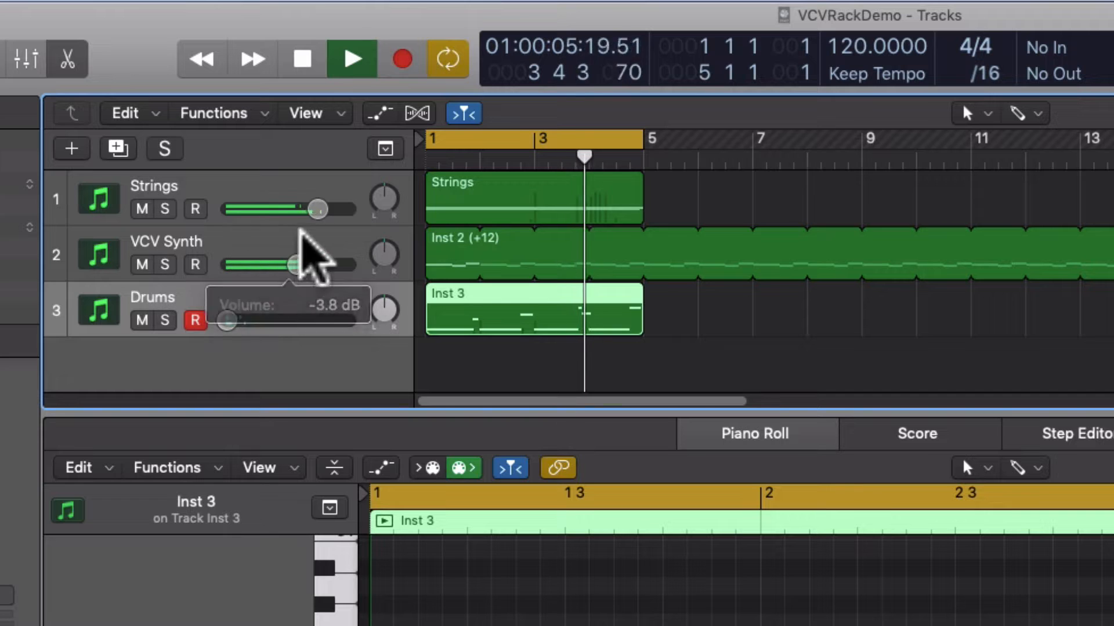
Lower the Strings volume to about -3.9 dB, turn the VCV Synth volume all the way down and stop playback
{"action": "left_click_drag", "start_coordinate": [317, 209], "coordinate": [288, 209]}
{"action": "left_click_drag", "start_coordinate": [293, 265], "coordinate": [226, 265]}
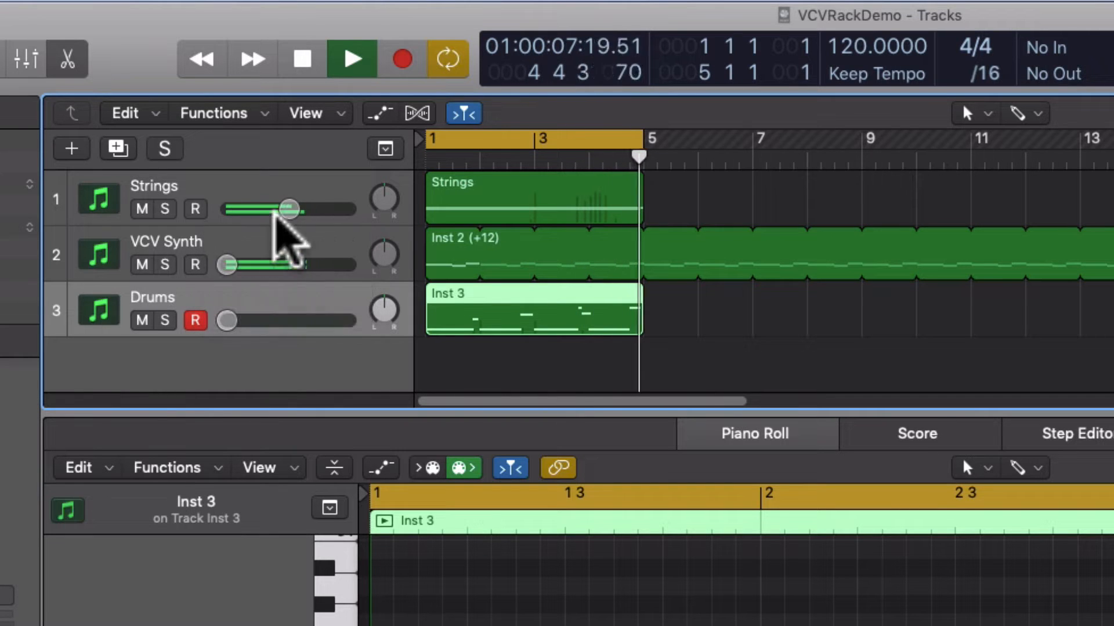
{"action": "left_click_drag", "start_coordinate": [275, 210], "coordinate": [297, 152]}
{"action": "key", "text": "space"}
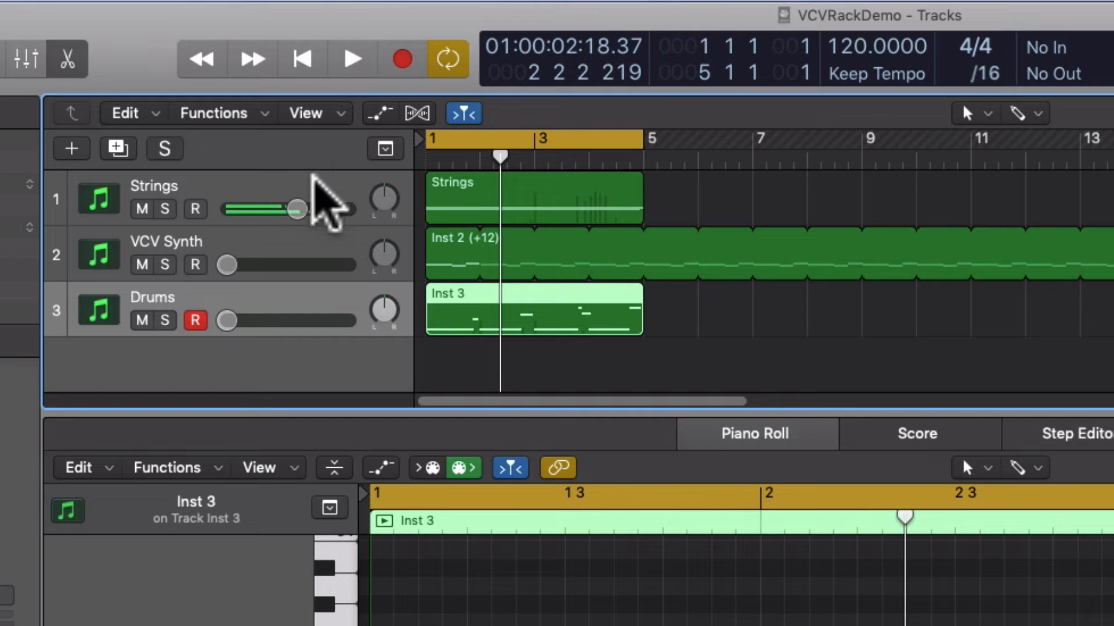
{"action": "left_click", "coordinate": [228, 265]}
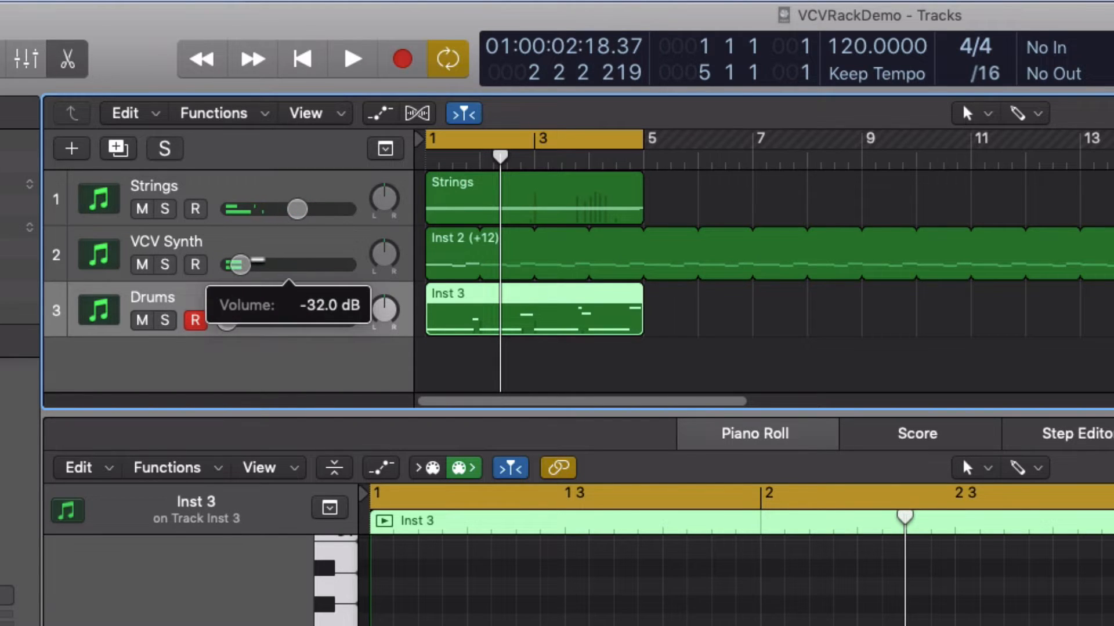
{"action": "mouse_move", "coordinate": [240, 265]}
{"action": "left_mouse_down"}
{"action": "mouse_move", "coordinate": [291, 265]}
{"action": "mouse_move", "coordinate": [227, 265]}
{"action": "left_mouse_up"}
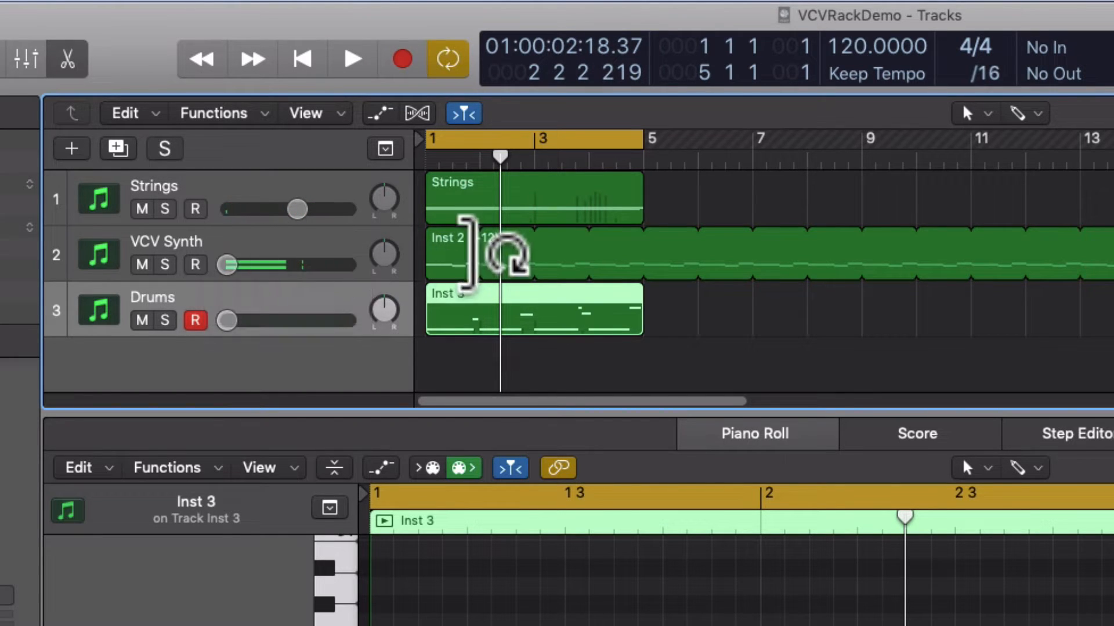
Open the External Instrument settings of the VCV Synth track and place the window over the Piano Roll
{"action": "double_click", "coordinate": [446, 245]}
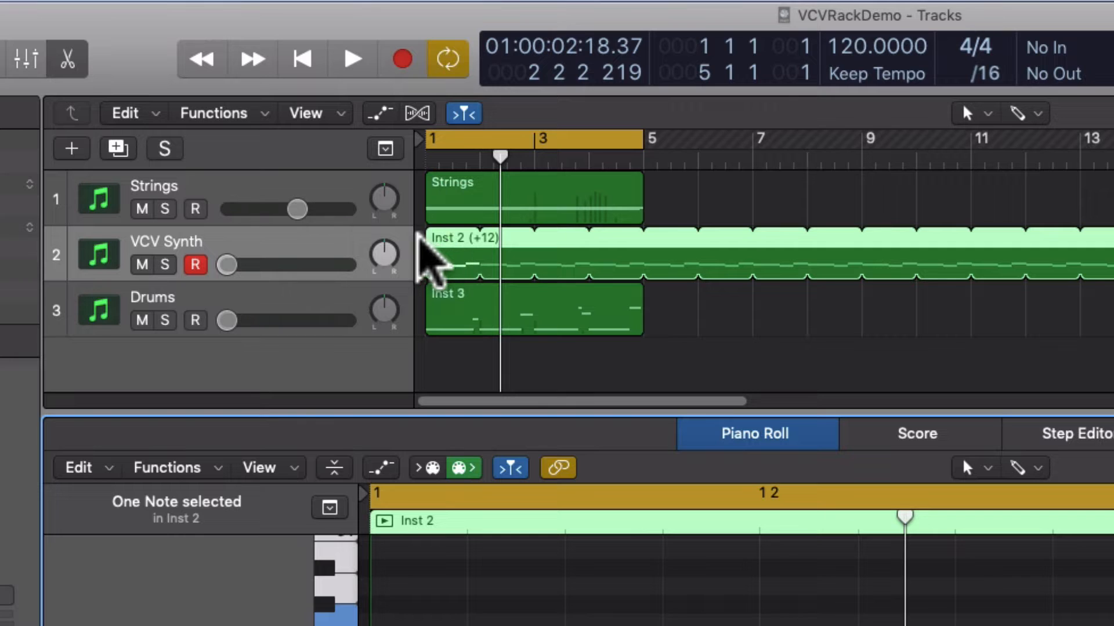
{"action": "left_click", "coordinate": [220, 185]}
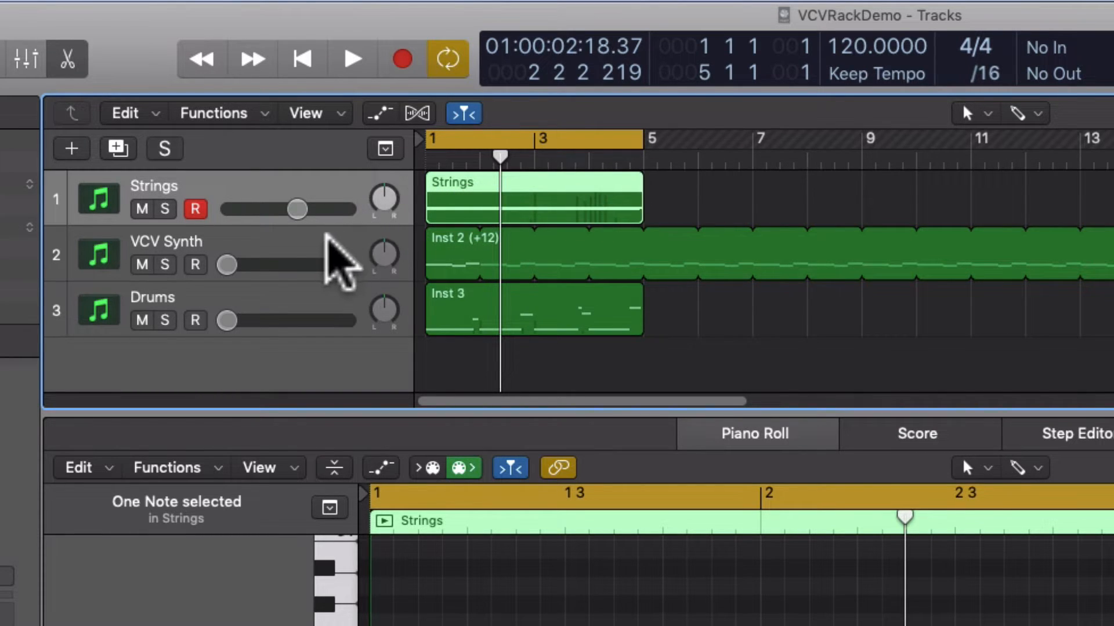
{"action": "left_click", "coordinate": [319, 235]}
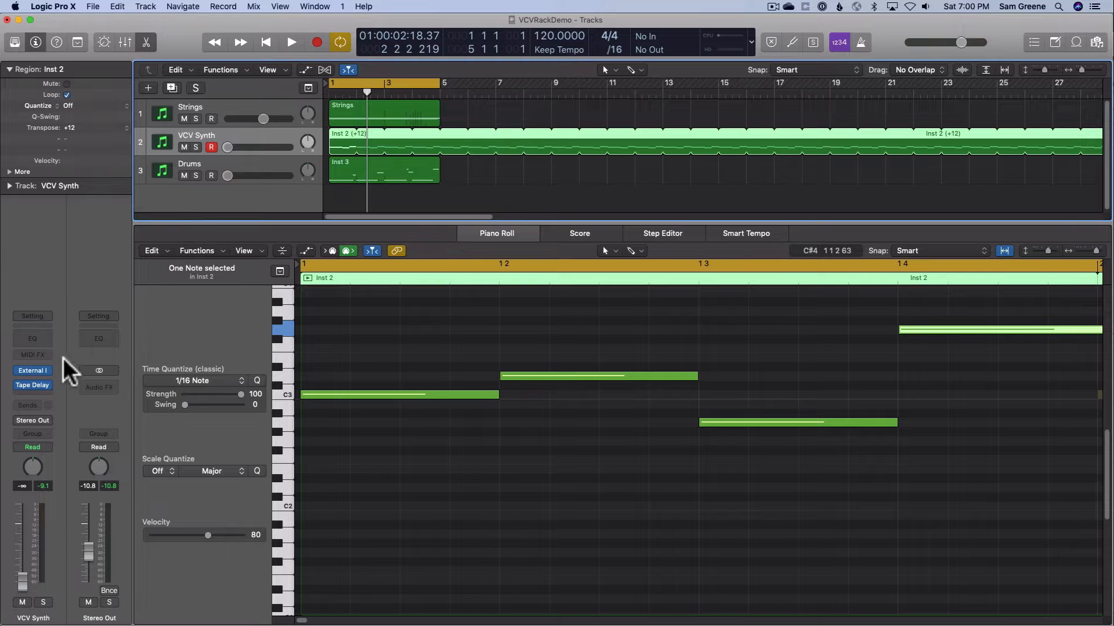
{"action": "left_click", "coordinate": [34, 372]}
{"action": "left_click_drag", "start_coordinate": [119, 35], "coordinate": [487, 226]}
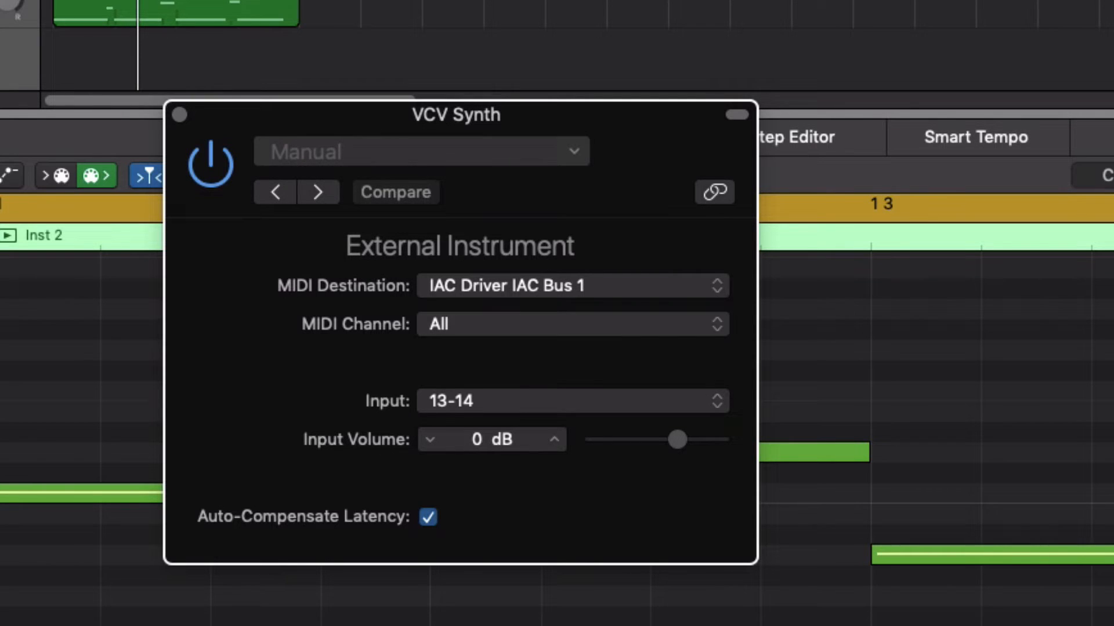
Open the I/O plug-in on the Strings track and place its window beside the External Instrument window
{"action": "left_click", "coordinate": [174, 100]}
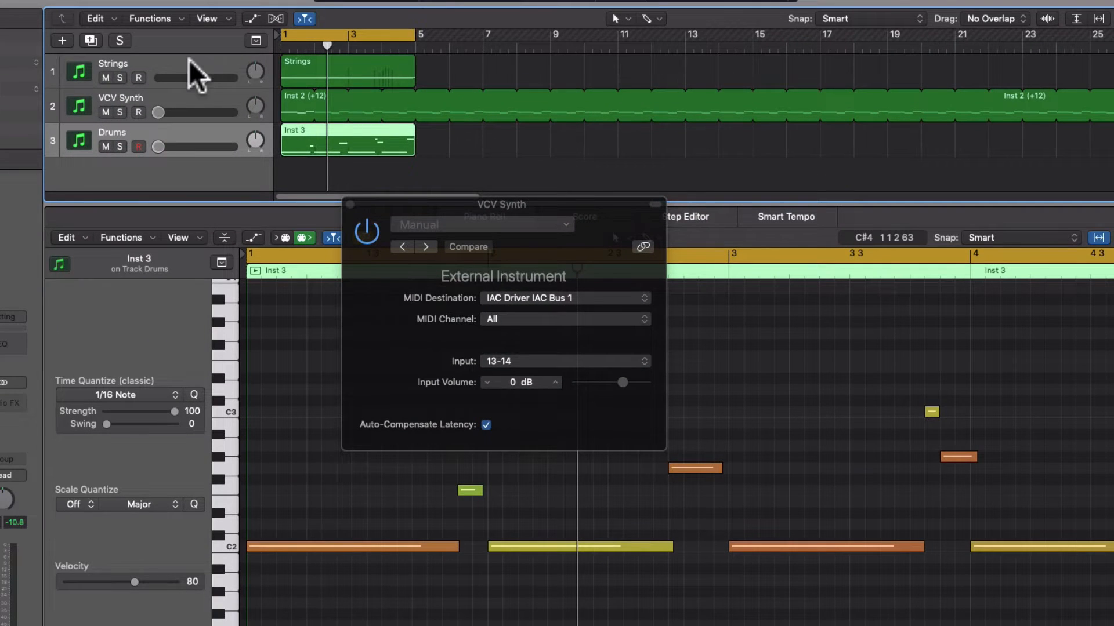
{"action": "left_click", "coordinate": [189, 61]}
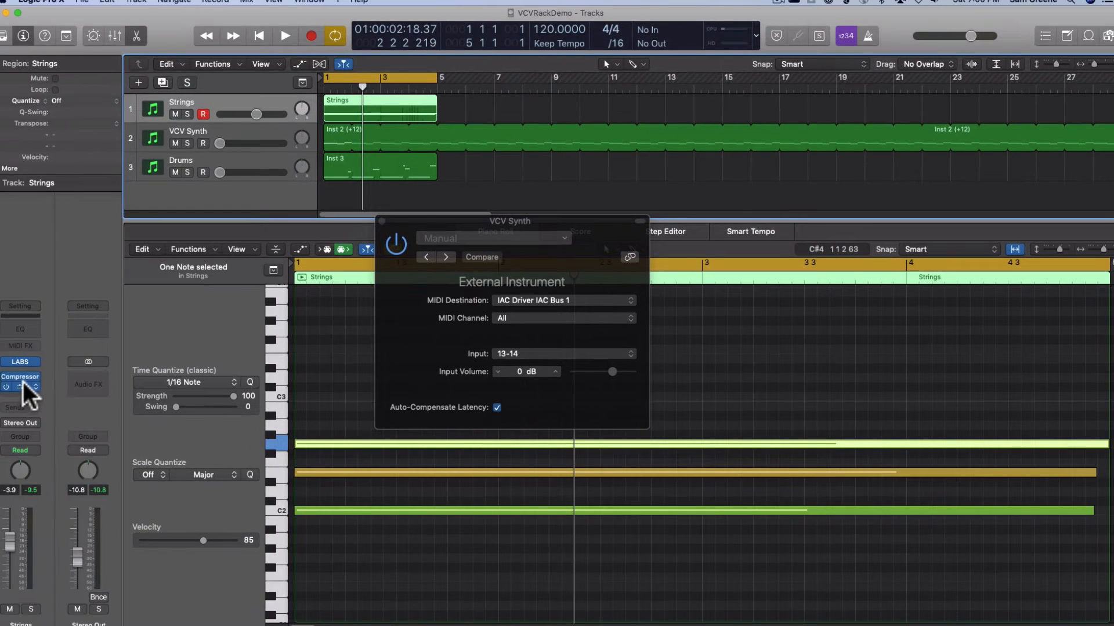
{"action": "left_click", "coordinate": [25, 388]}
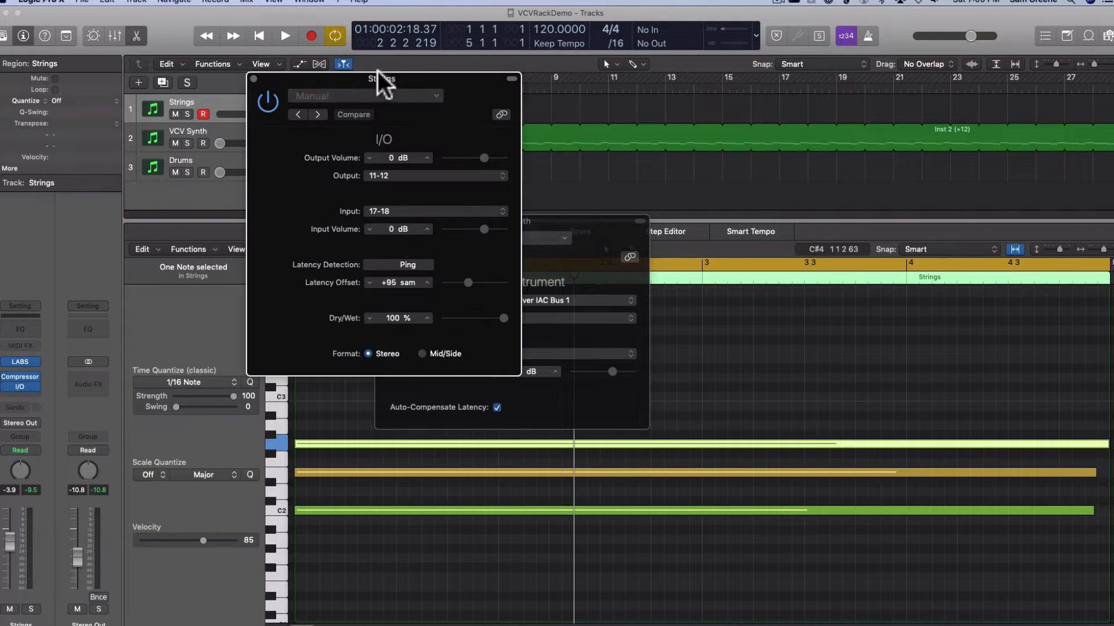
{"action": "left_click_drag", "start_coordinate": [338, 77], "coordinate": [763, 142]}
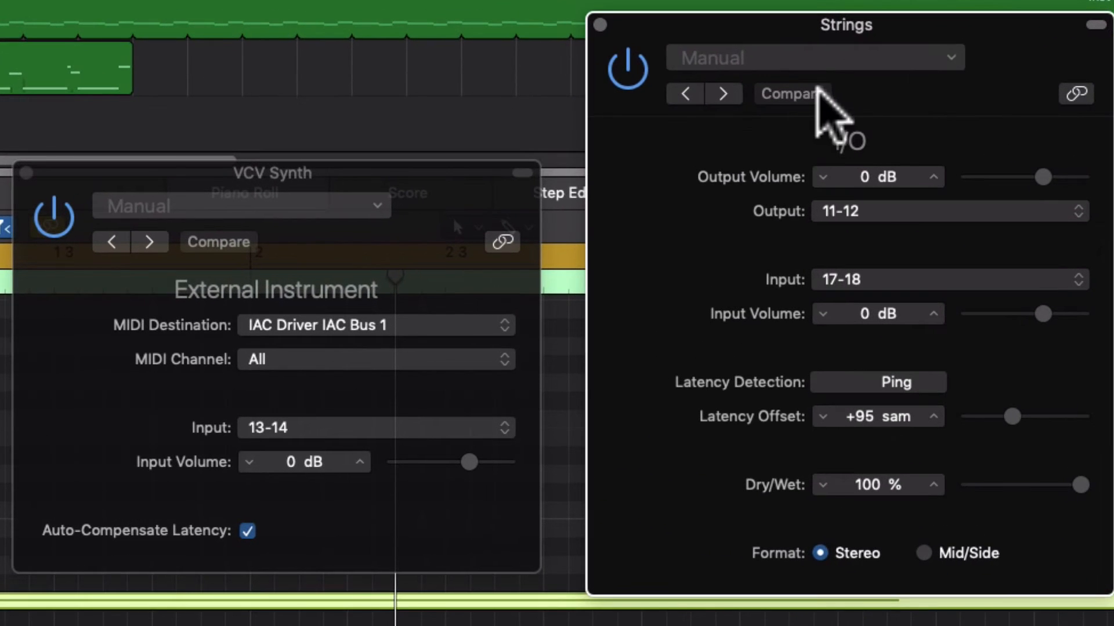
Compare the Strings I/O routing with the VCV Synth External Instrument settings, and close both plug-in windows
{"action": "left_click_drag", "start_coordinate": [994, 51], "coordinate": [1011, 0]}
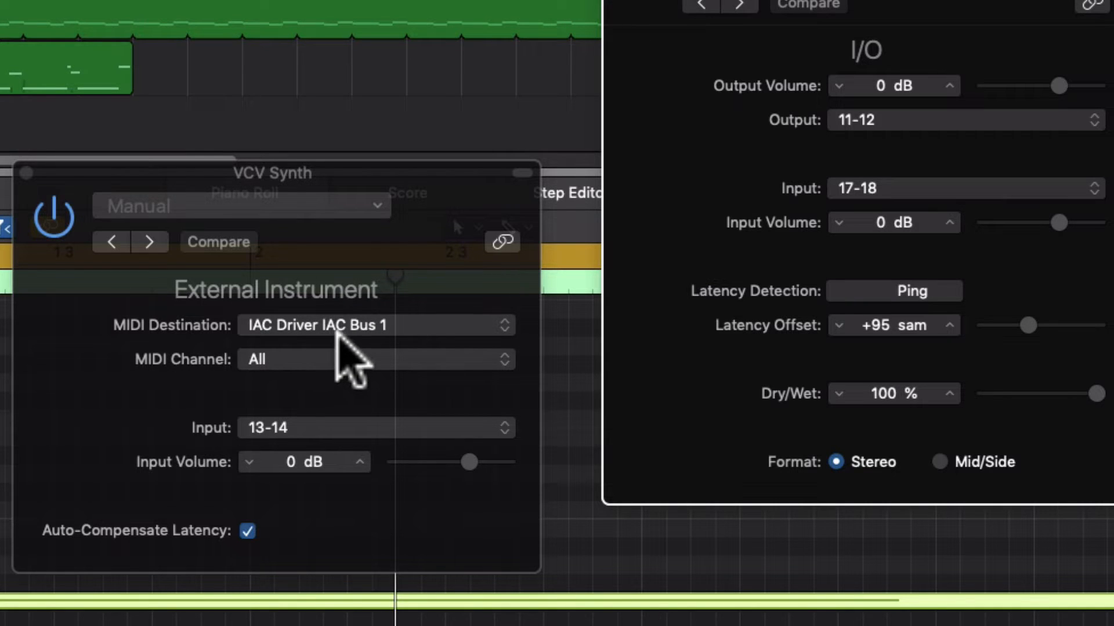
{"action": "left_click", "coordinate": [615, 0]}
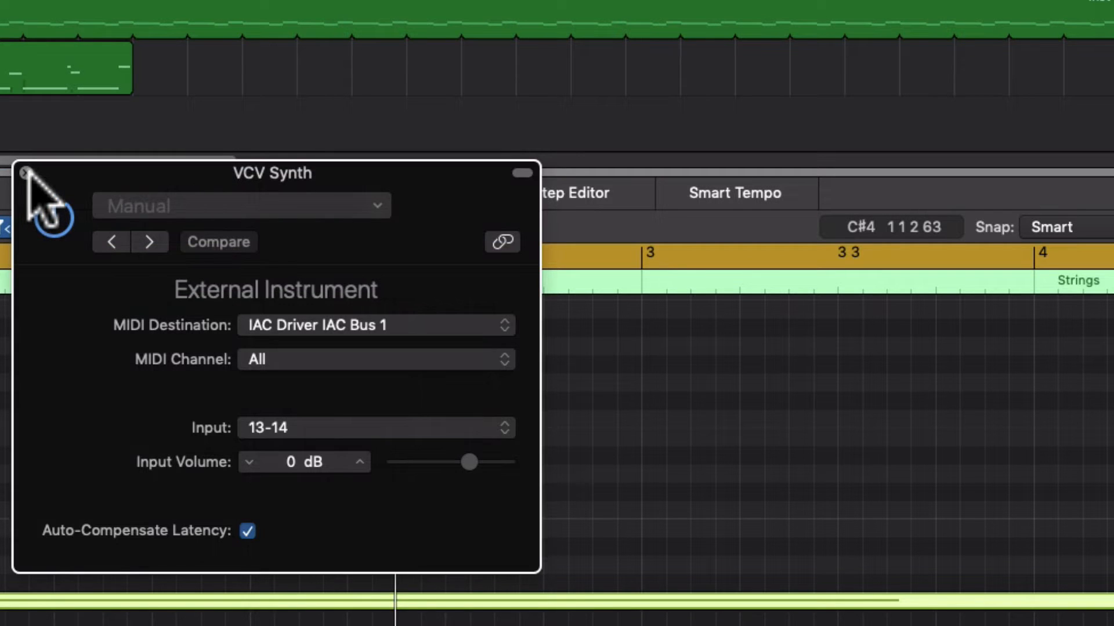
{"action": "left_click", "coordinate": [25, 173]}
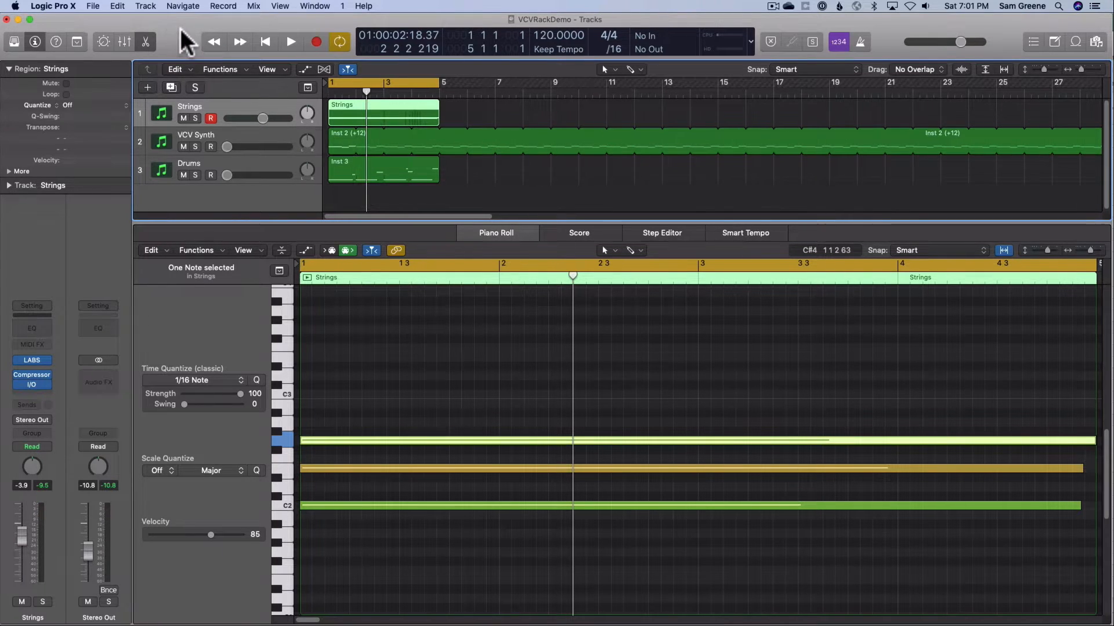
Switch to Audio MIDI Setup through a system search and reposition the Audio Devices window over the project
{"action": "key", "text": "super+Tab"}
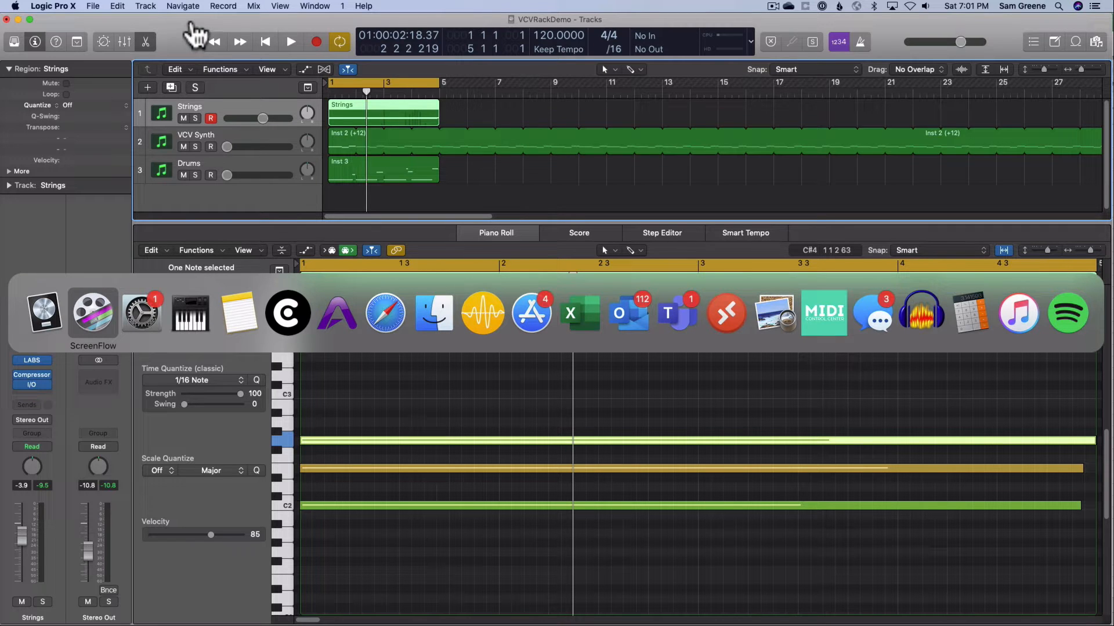
{"action": "key", "text": "Escape"}
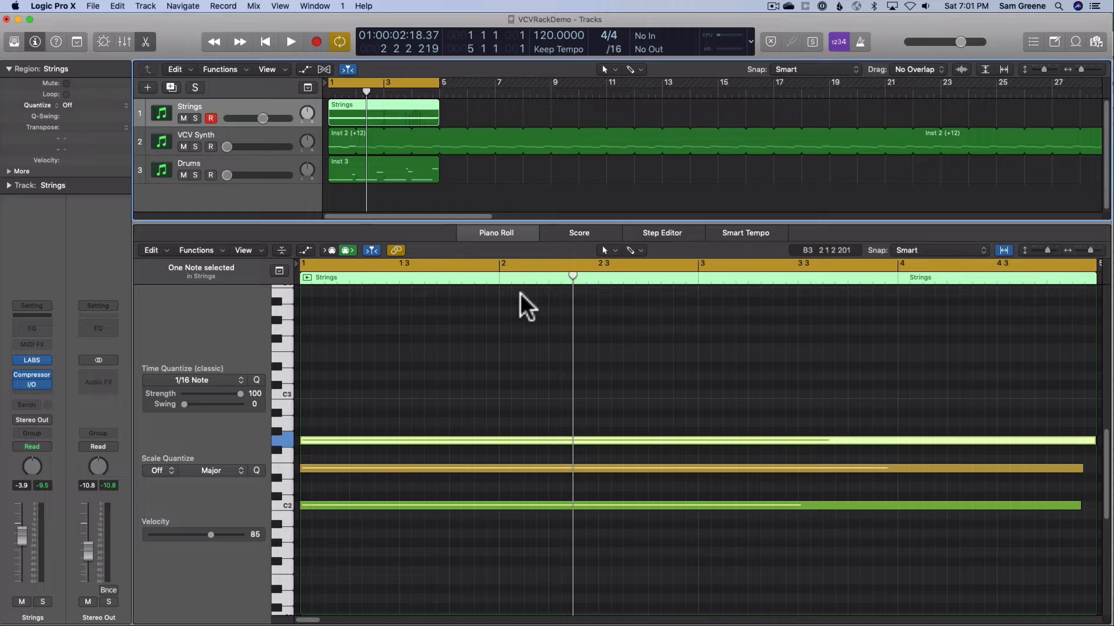
{"action": "key", "text": "super+space"}
{"action": "type", "text": "audio"}
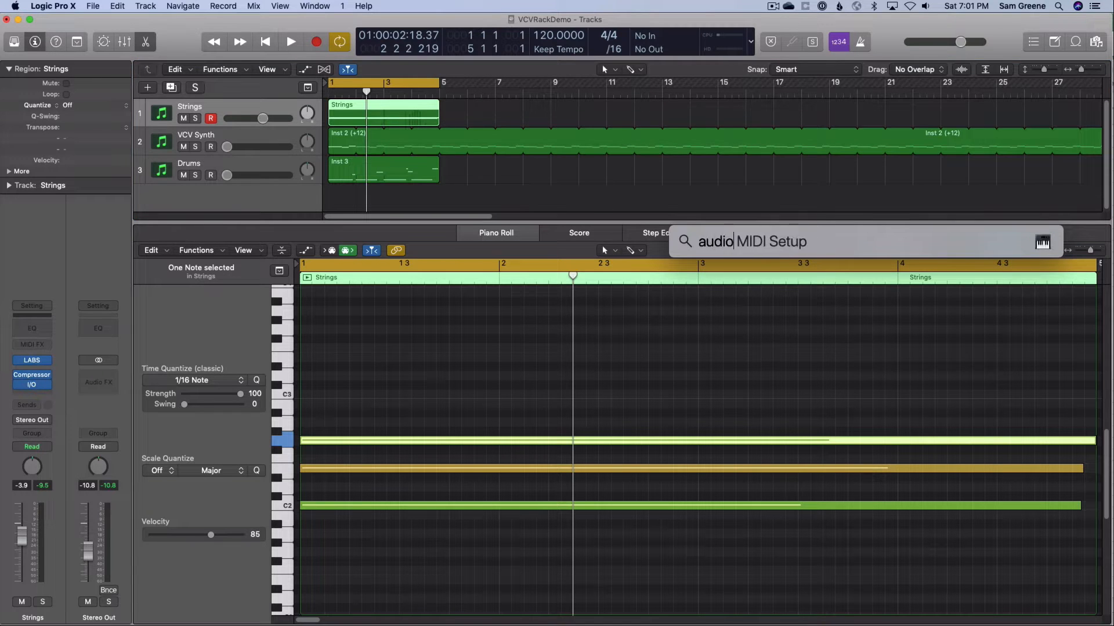
{"action": "key", "text": "Return"}
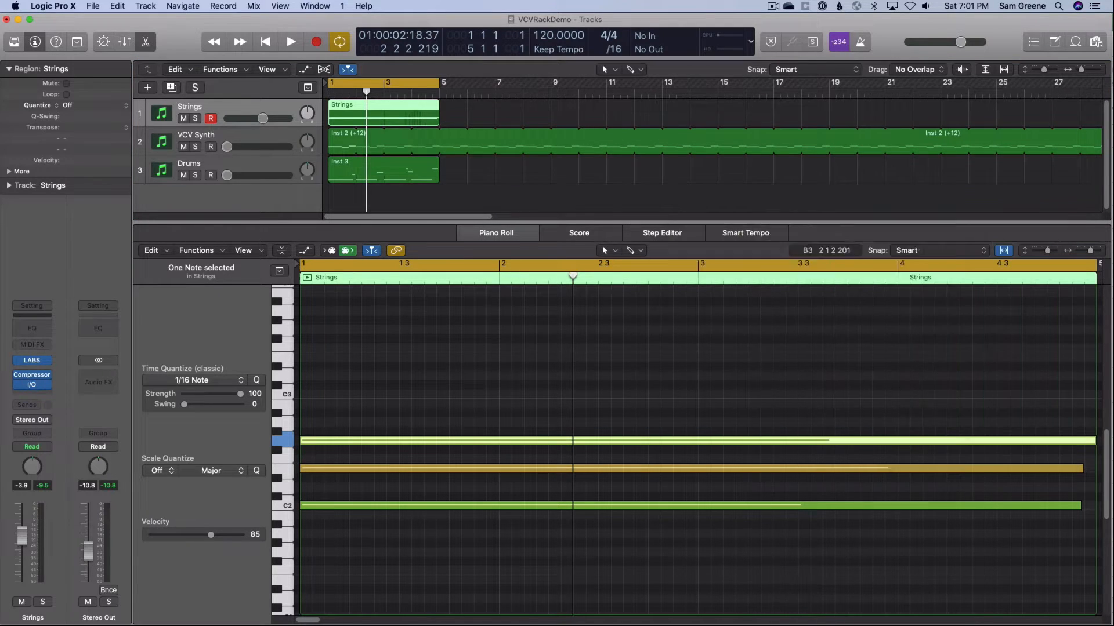
{"action": "left_click_drag", "start_coordinate": [368, 30], "coordinate": [548, 54]}
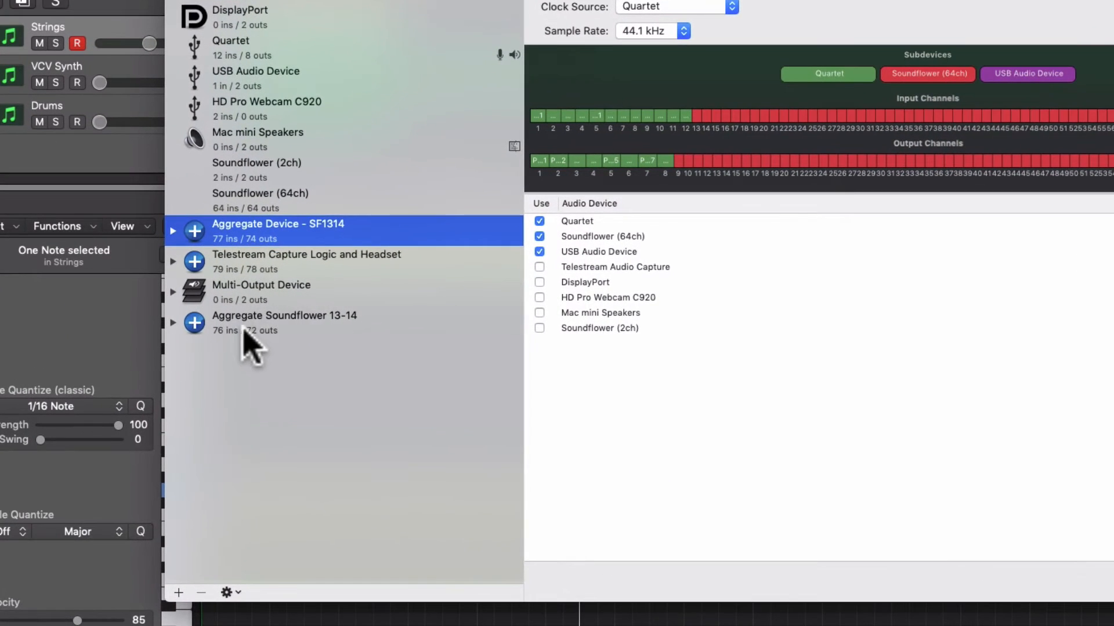
Delete the Aggregate Soundflower 13-14 device and reposition the Audio Devices window
{"action": "left_click", "coordinate": [347, 320]}
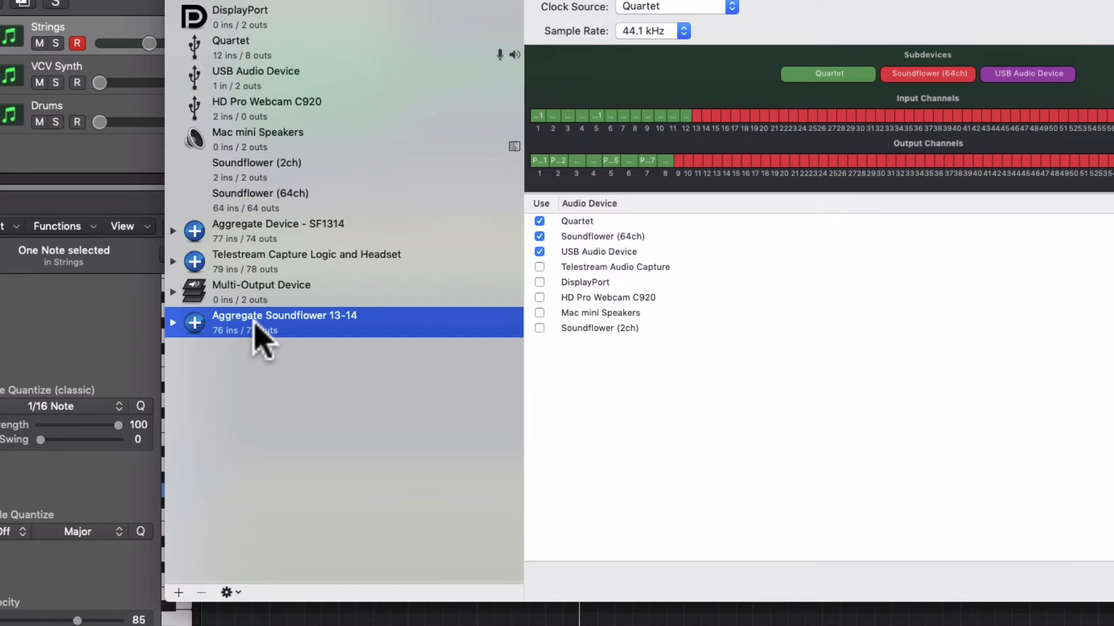
{"action": "left_click", "coordinate": [201, 592]}
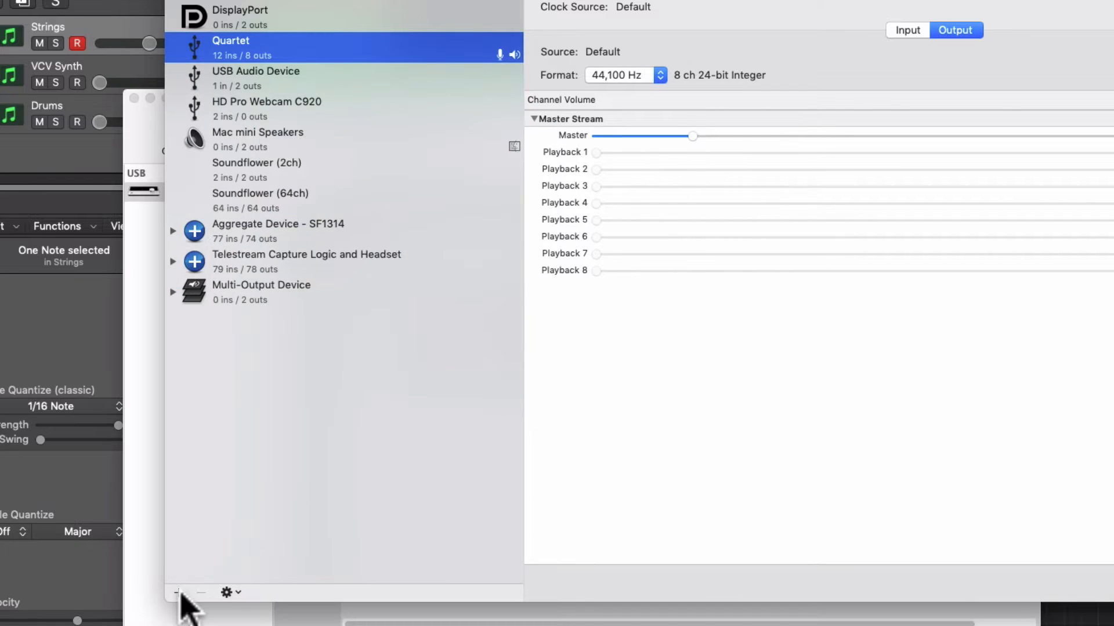
{"action": "left_click_drag", "start_coordinate": [464, 0], "coordinate": [250, 52]}
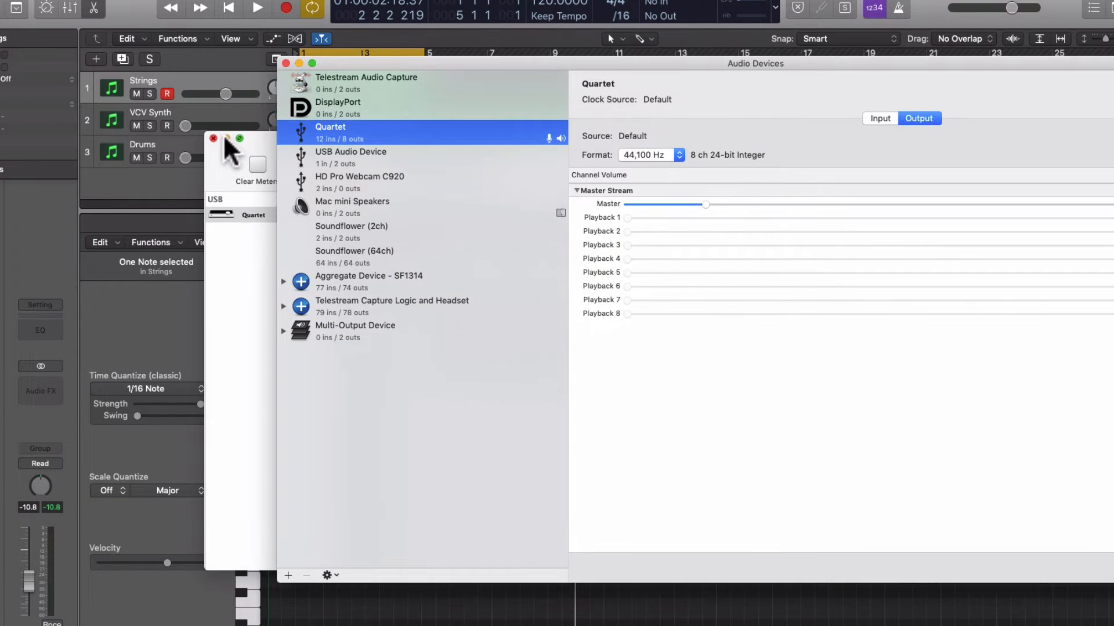
{"action": "left_click", "coordinate": [225, 137]}
{"action": "left_click_drag", "start_coordinate": [444, 55], "coordinate": [356, 62]}
Switch to Logic Pro X, play the loop briefly to check the sound, stop it and return to Audio MIDI Setup
{"action": "left_click", "coordinate": [120, 20]}
{"action": "key", "text": "space"}
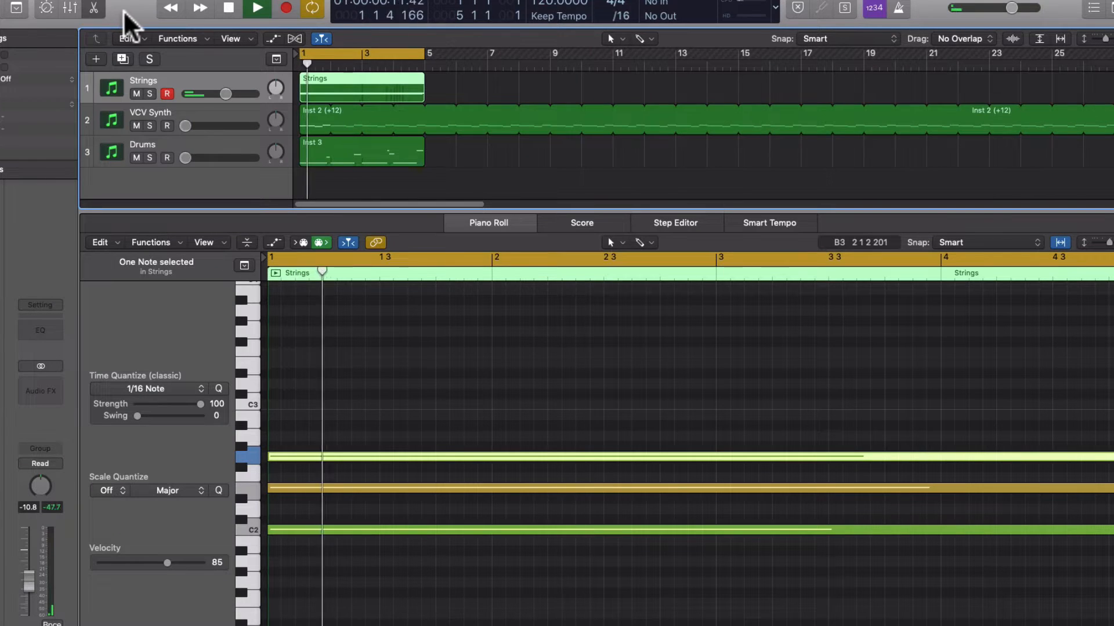
{"action": "key", "text": "space"}
{"action": "key", "text": "super+Tab"}
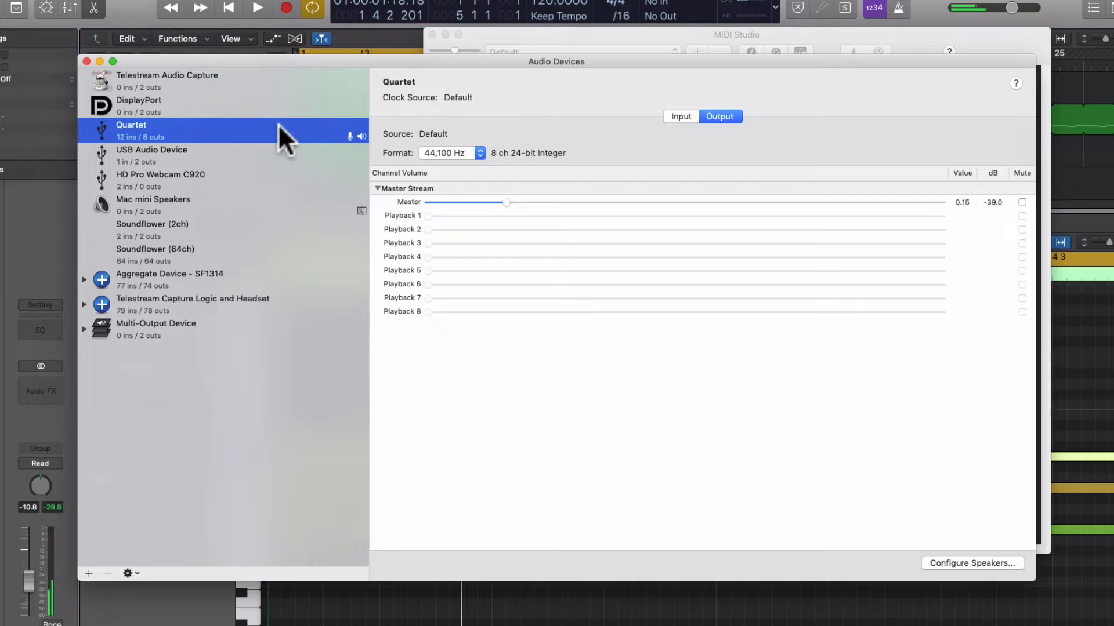
Create a new aggregate device in the Audio Devices window
{"action": "left_click_drag", "start_coordinate": [385, 58], "coordinate": [426, 39]}
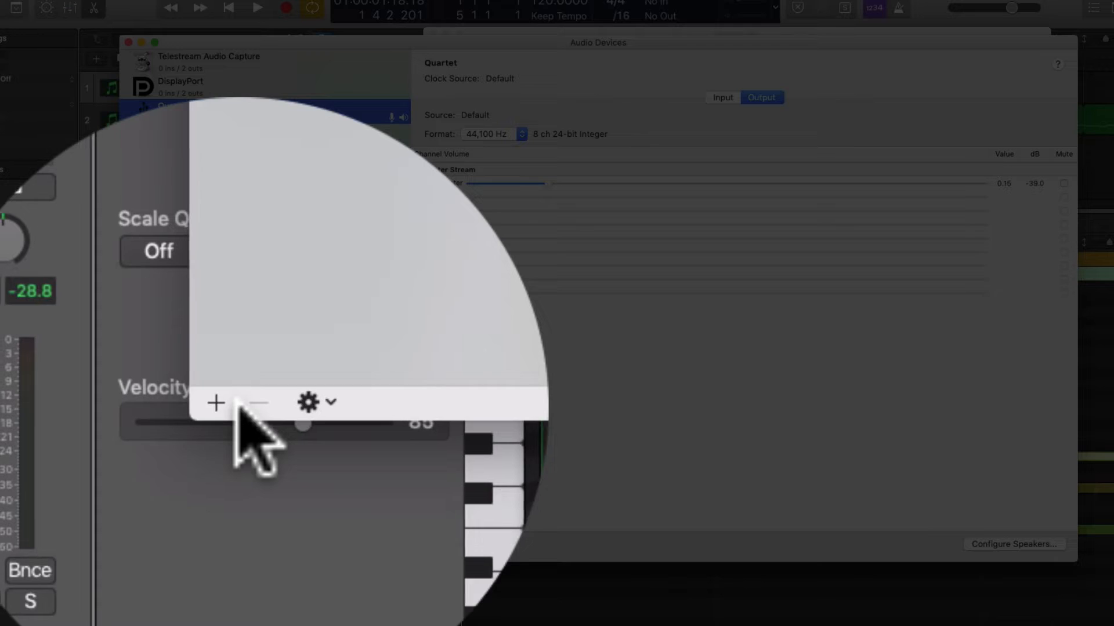
{"action": "left_click", "coordinate": [131, 554]}
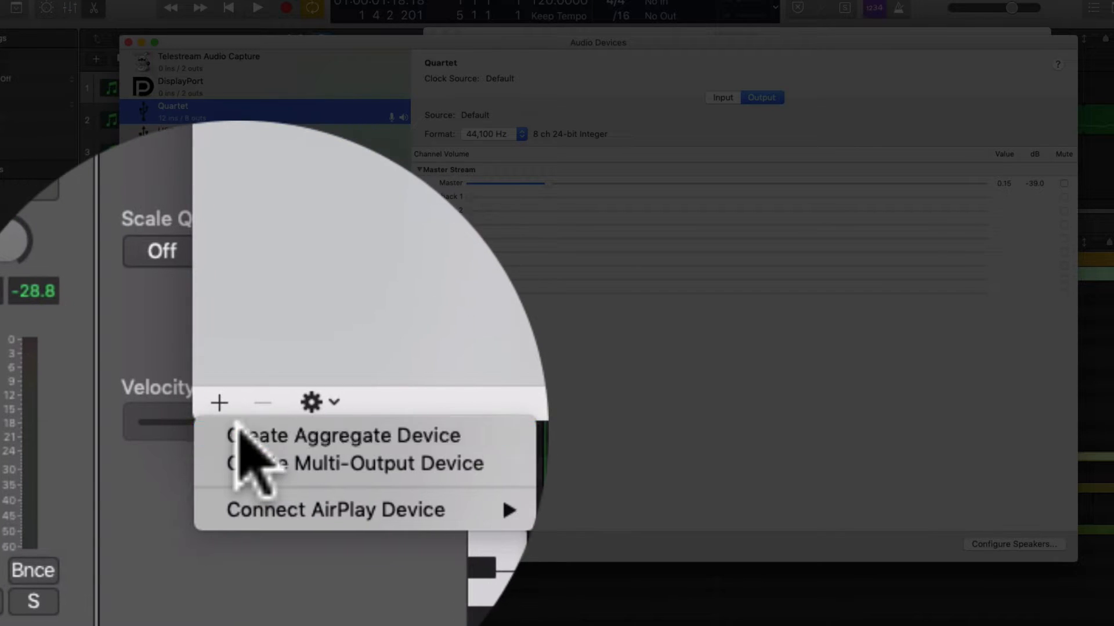
{"action": "left_click", "coordinate": [168, 566]}
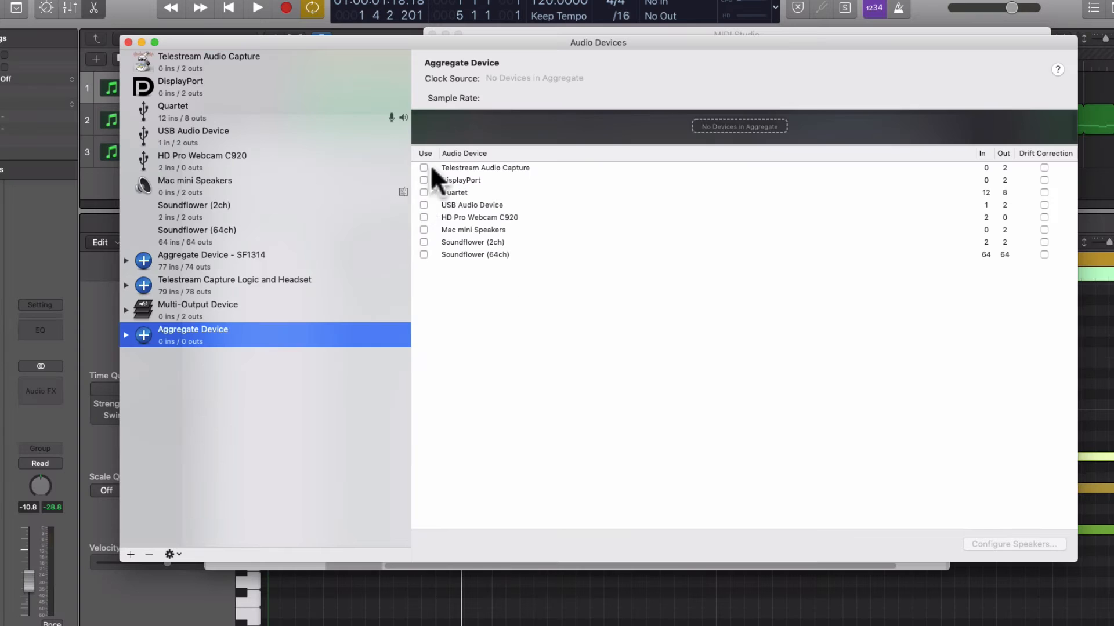
Include Quartet and Soundflower (64ch) in the new aggregate device and reposition the Audio Devices window
{"action": "left_click", "coordinate": [424, 191]}
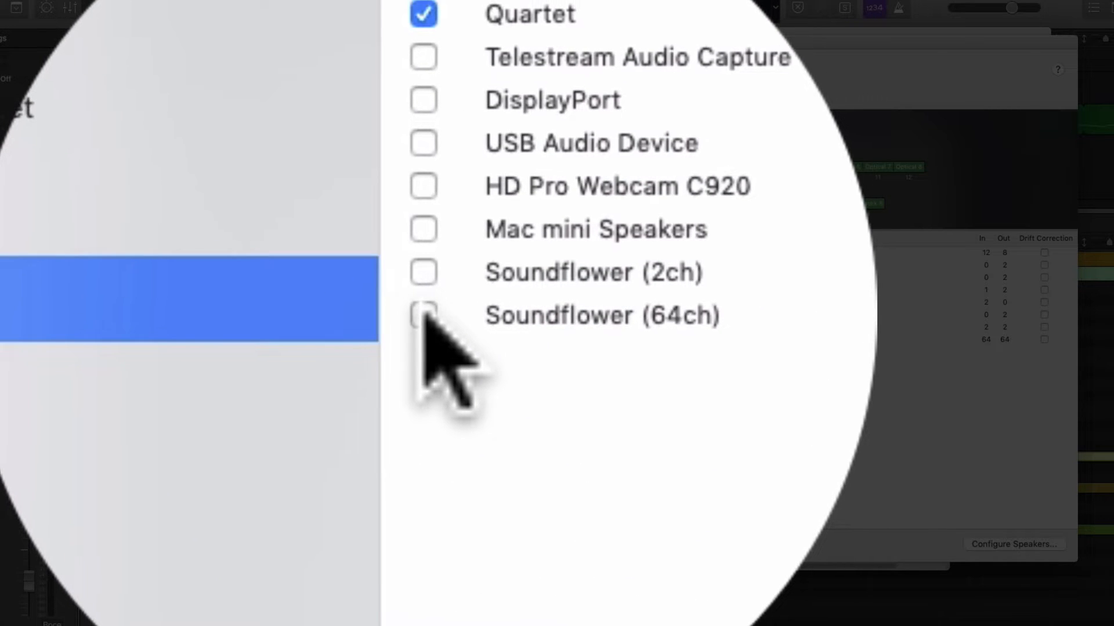
{"action": "left_click", "coordinate": [424, 316]}
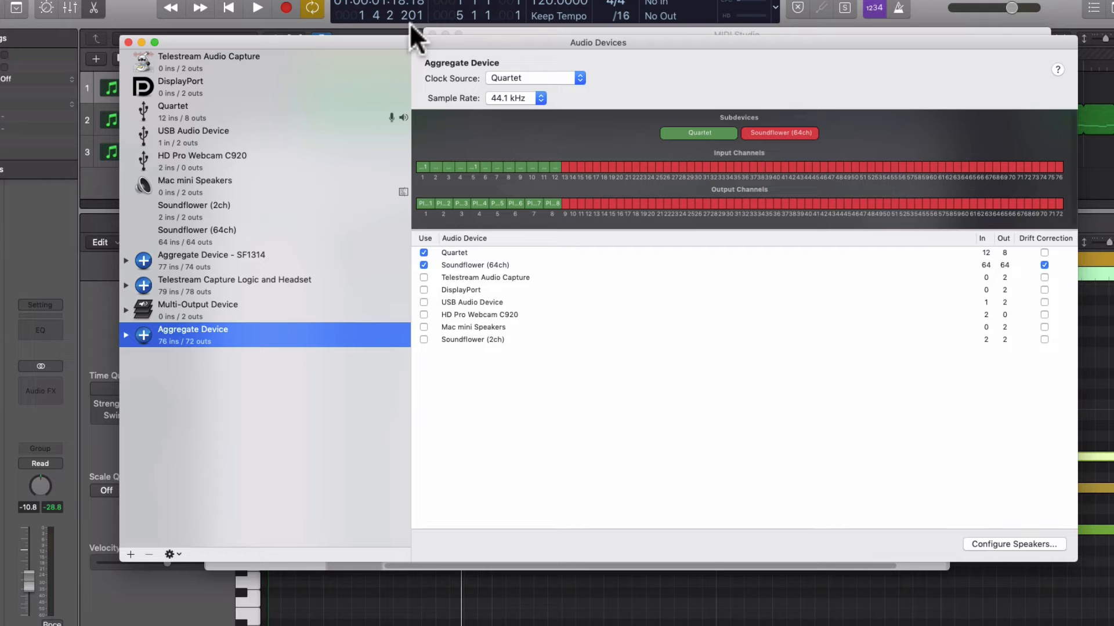
{"action": "left_click_drag", "start_coordinate": [413, 40], "coordinate": [394, 31]}
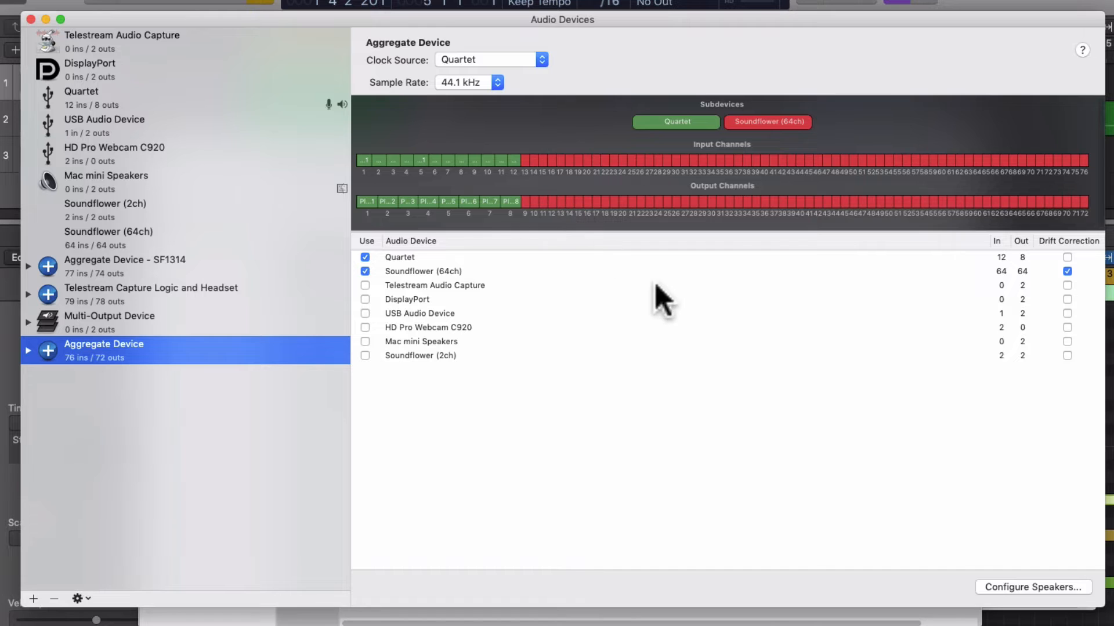
Rename the new aggregate device to My Awesome Interface
{"action": "double_click", "coordinate": [93, 346]}
{"action": "key", "text": "super+a"}
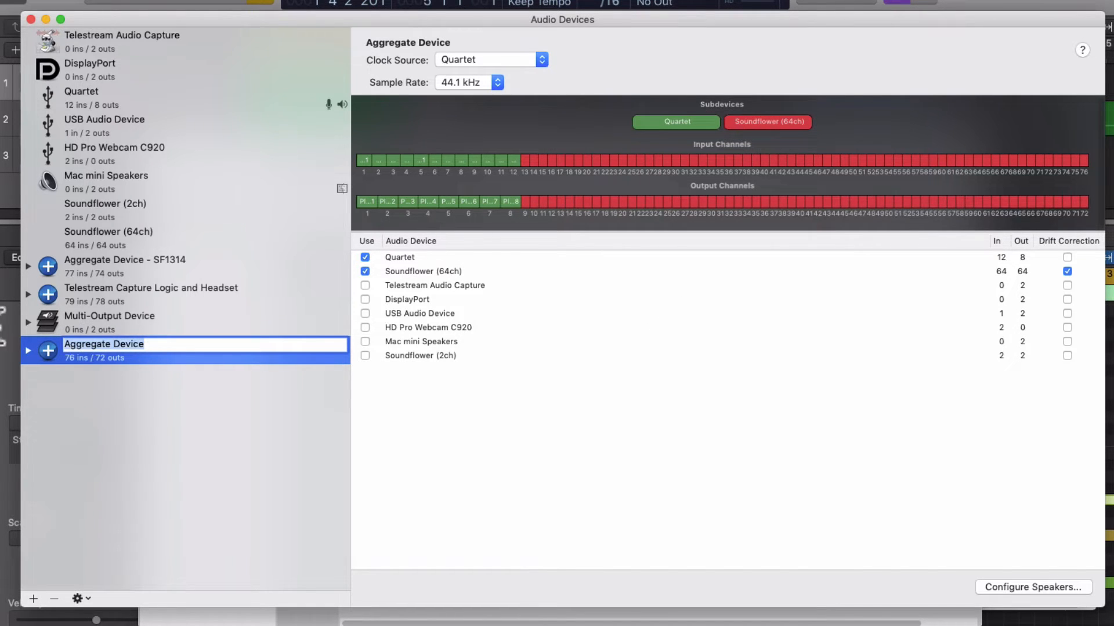
{"action": "type", "text": "My Awes"}
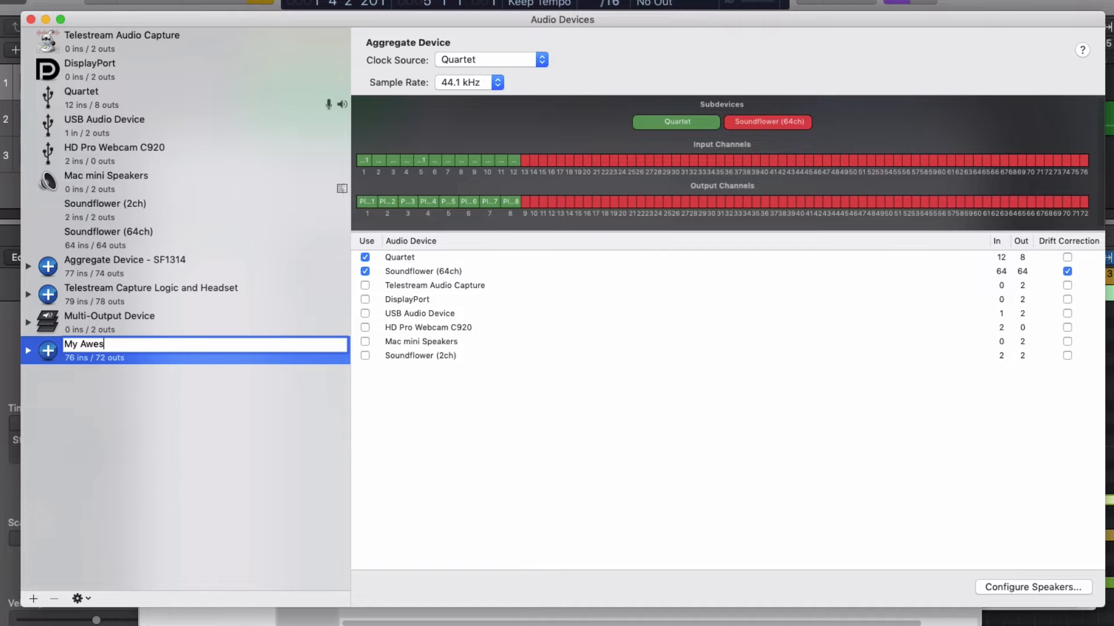
{"action": "type", "text": "ome Interface"}
{"action": "key", "text": "Return"}
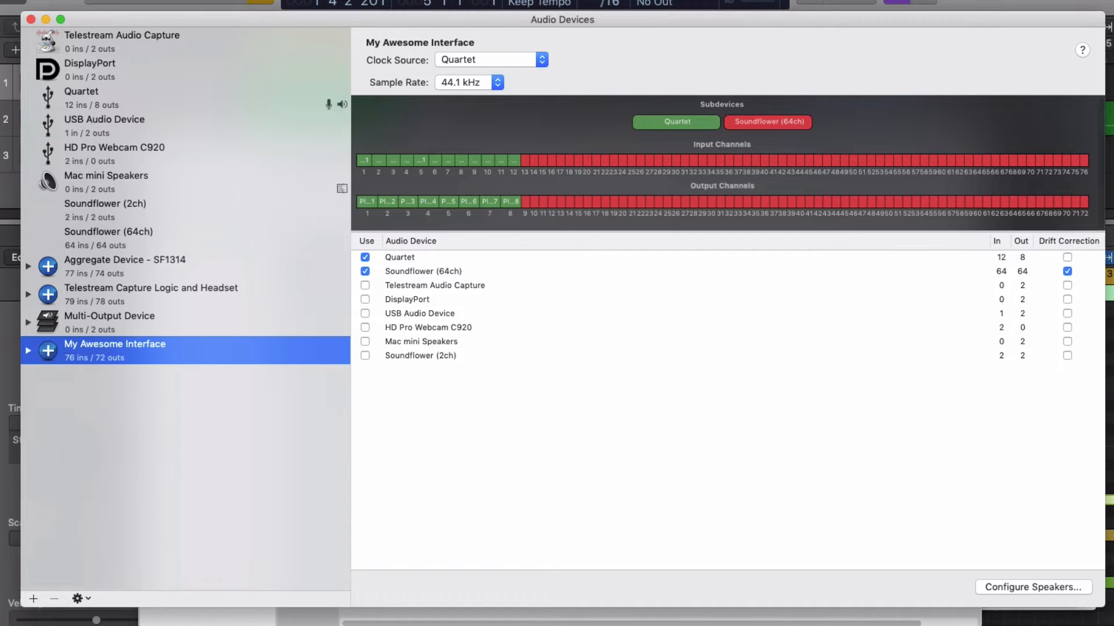
Select the Aggregate Device - SF1314, bring up the MIDI Studio window and move it slightly
{"action": "left_click", "coordinate": [53, 268]}
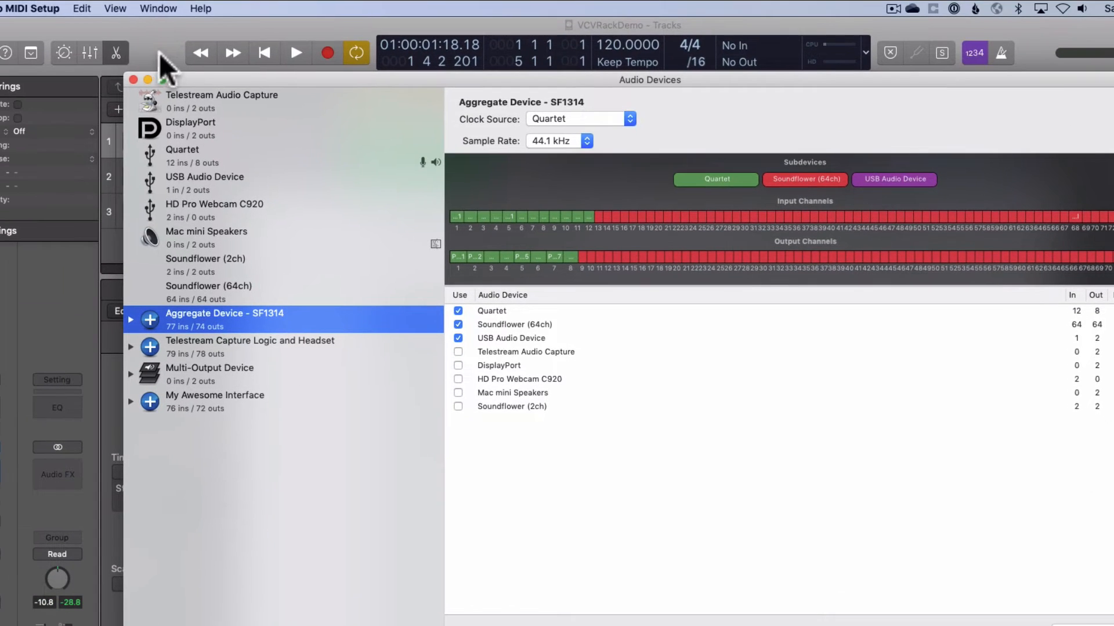
{"action": "left_click", "coordinate": [158, 7]}
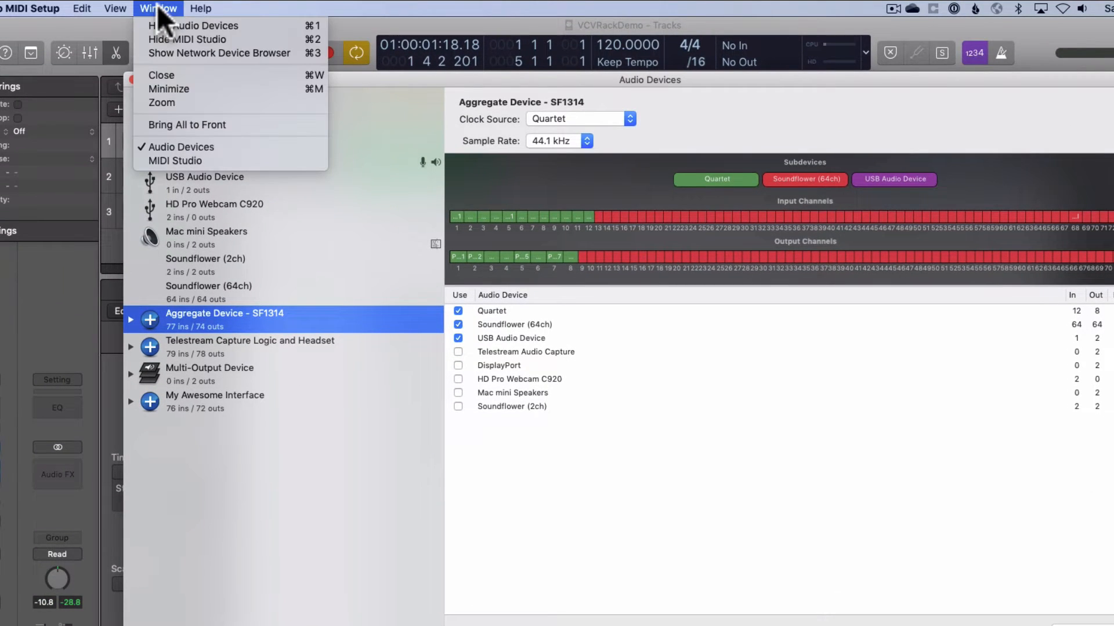
{"action": "left_click", "coordinate": [197, 157]}
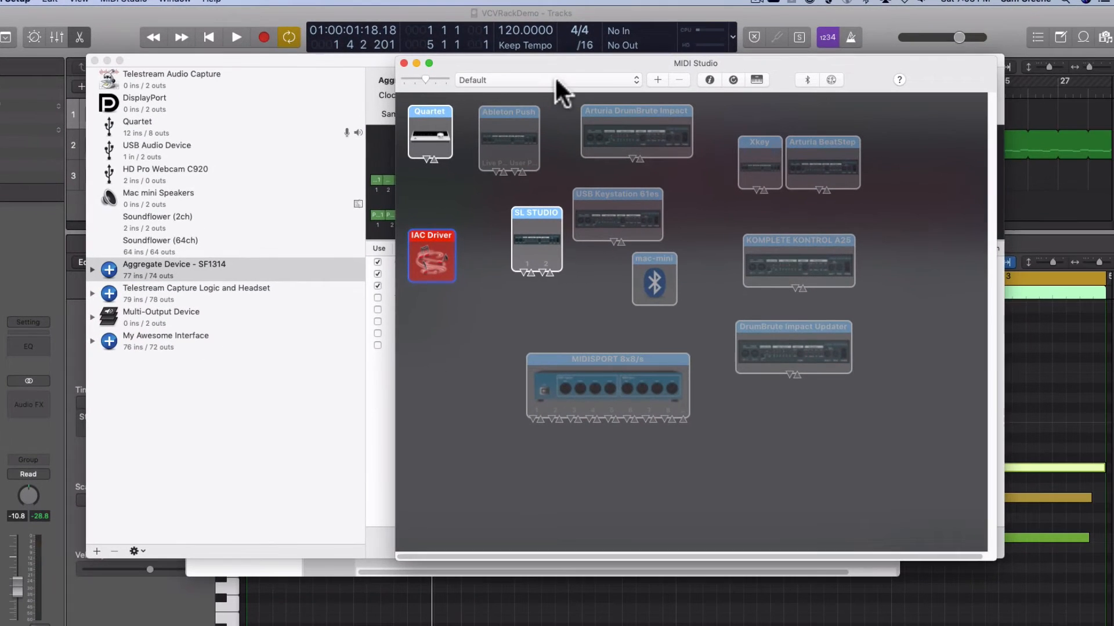
{"action": "left_click_drag", "start_coordinate": [566, 63], "coordinate": [572, 50]}
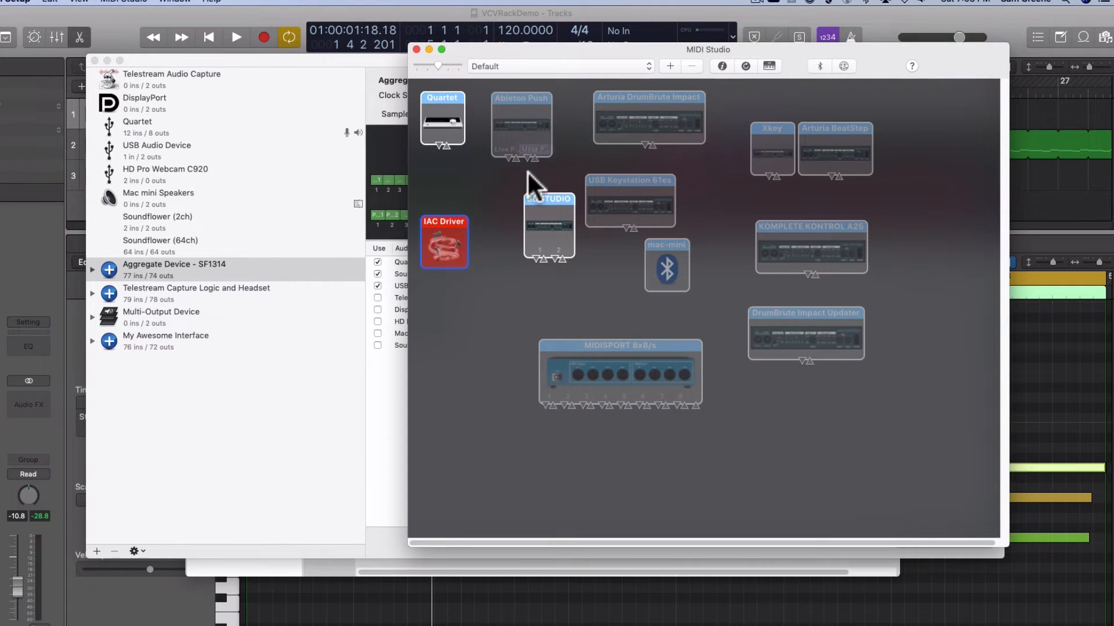
Move the IAC Driver slightly lower in MIDI Studio and keep it selected
{"action": "left_click_drag", "start_coordinate": [441, 217], "coordinate": [453, 250]}
{"action": "left_click", "coordinate": [447, 207]}
{"action": "left_click", "coordinate": [443, 251]}
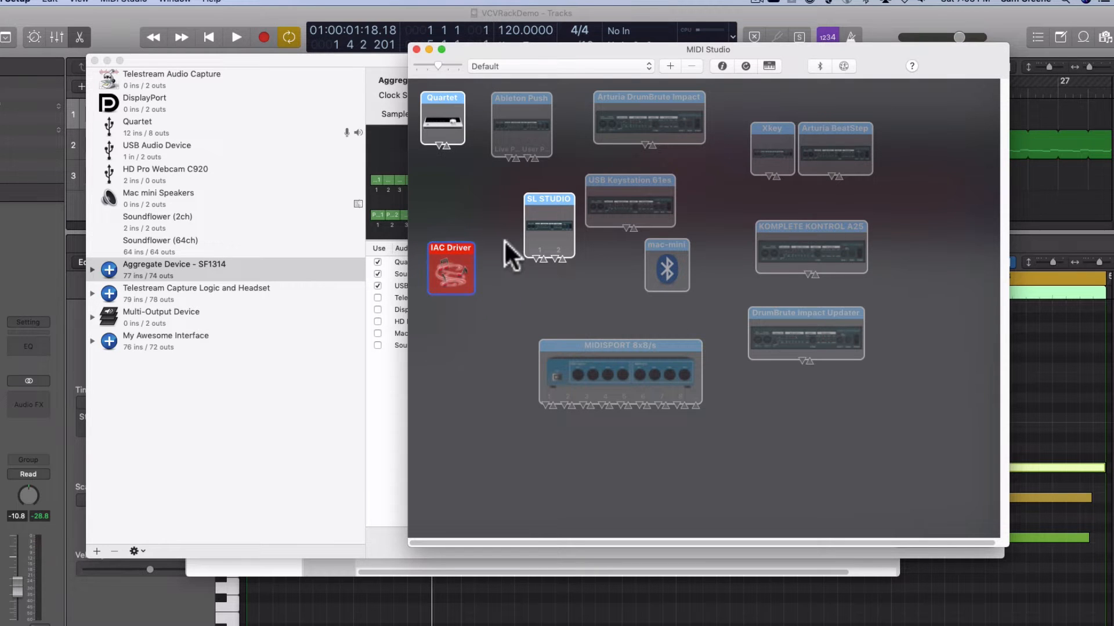
Review the online setting and the IAC Bus 1 and IAC Bus 2 ports in the IAC Driver properties, apply and close them
{"action": "left_click", "coordinate": [722, 67]}
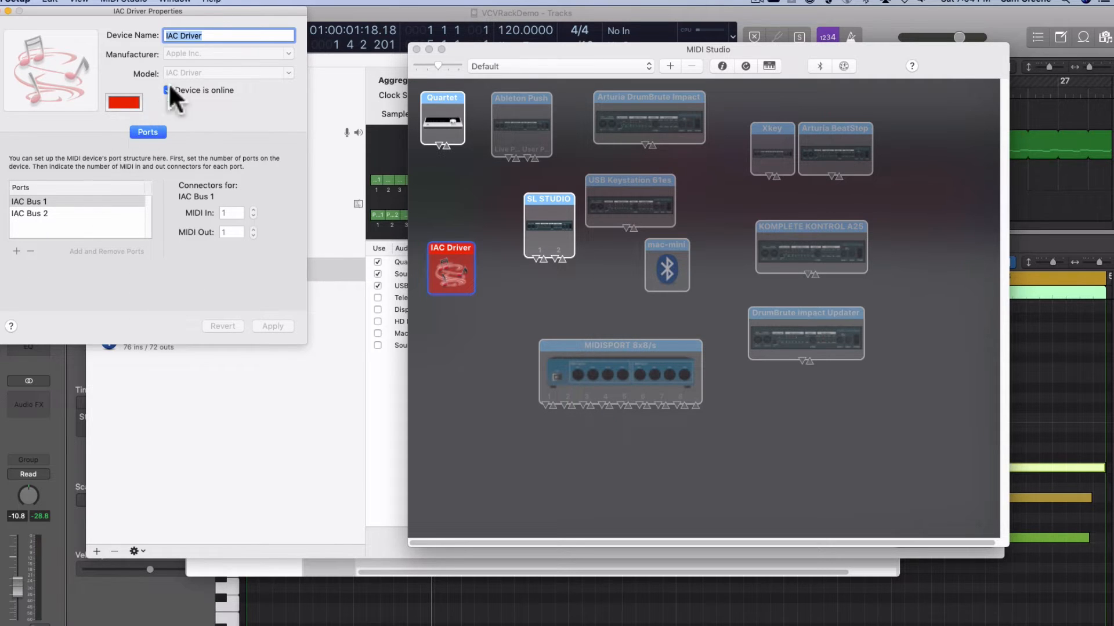
{"action": "double_click", "coordinate": [29, 201]}
{"action": "right_click", "coordinate": [29, 201]}
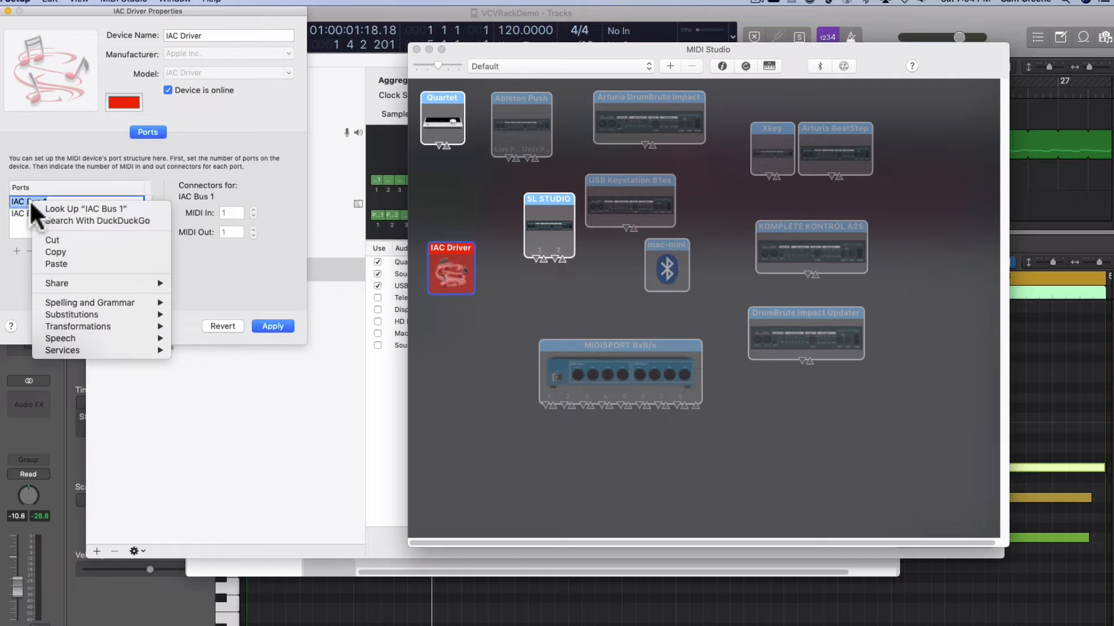
{"action": "key", "text": "Escape"}
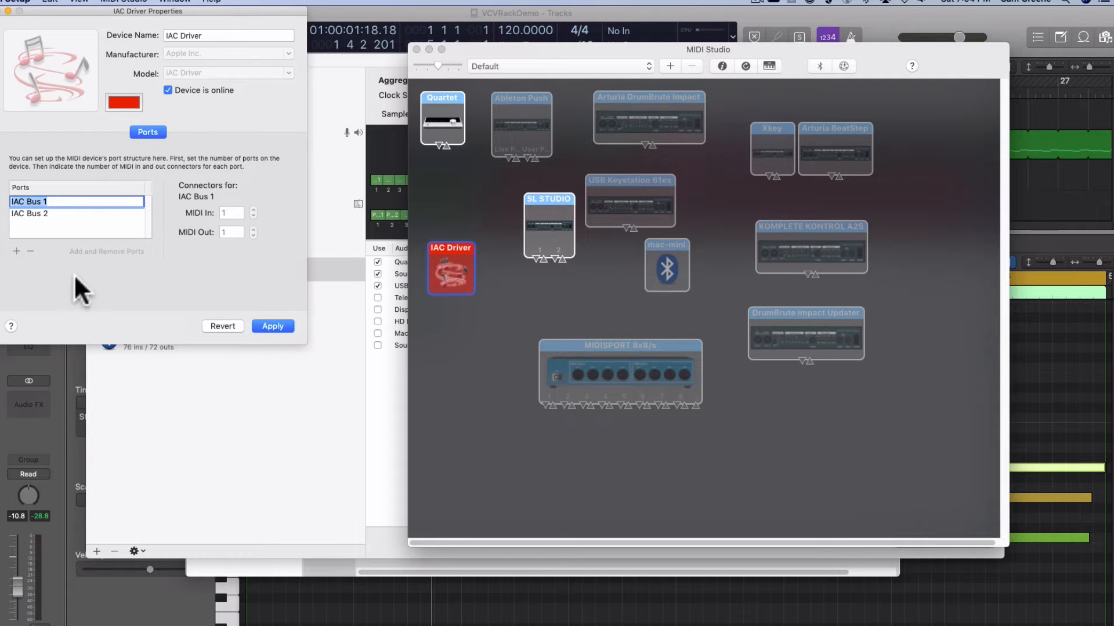
{"action": "left_click", "coordinate": [24, 219]}
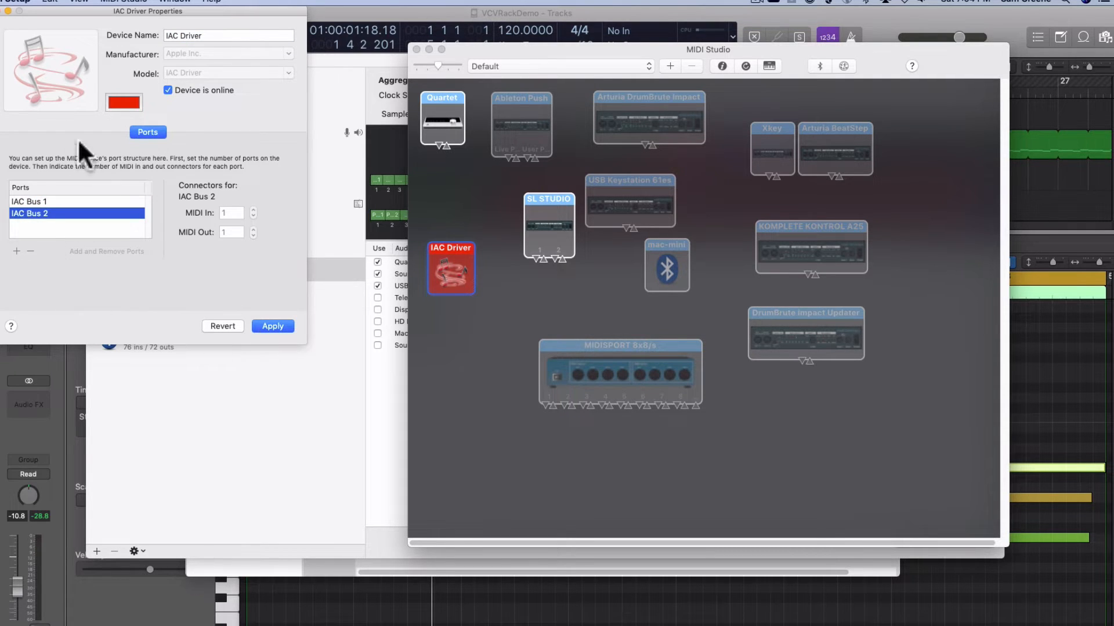
{"action": "left_click", "coordinate": [267, 326]}
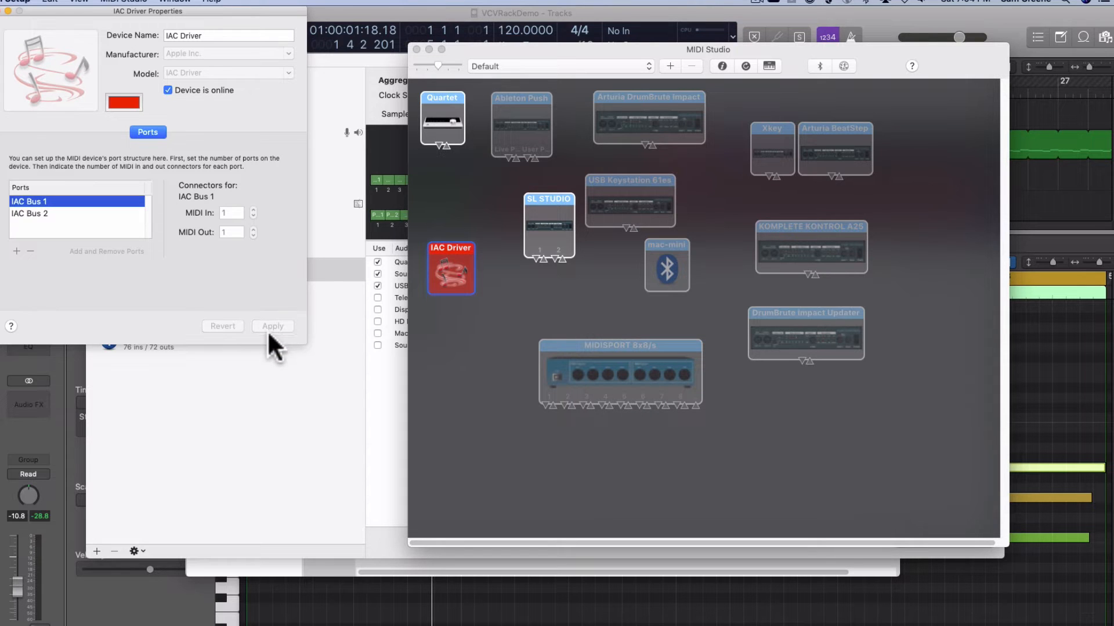
{"action": "left_click", "coordinate": [8, 10]}
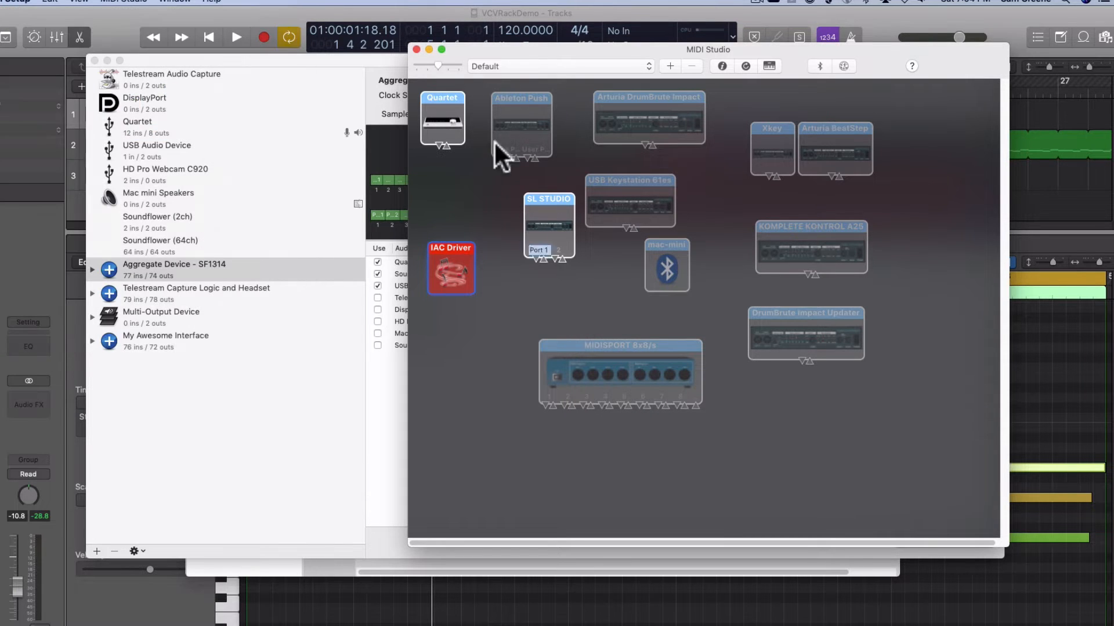
Switch to Logic Pro X and open the MIDI synchronization settings of the VCVRackDemo project
{"action": "mouse_move", "coordinate": [514, 48]}
{"action": "left_mouse_down"}
{"action": "mouse_move", "coordinate": [436, 73]}
{"action": "mouse_move", "coordinate": [437, 90]}
{"action": "mouse_move", "coordinate": [514, 47]}
{"action": "left_mouse_up"}
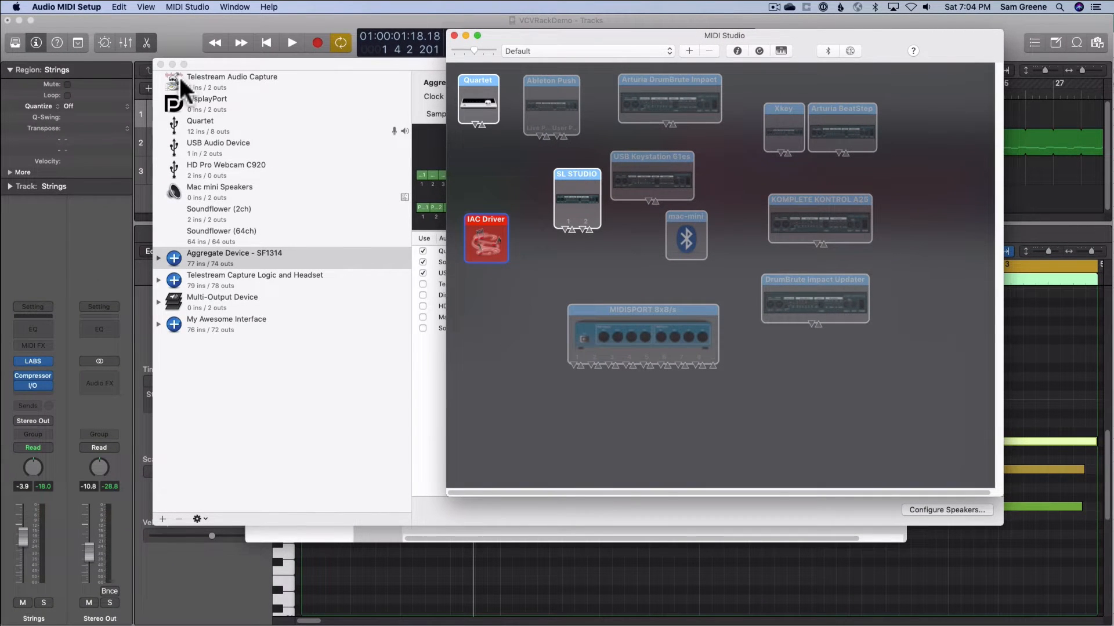
{"action": "left_click", "coordinate": [179, 41]}
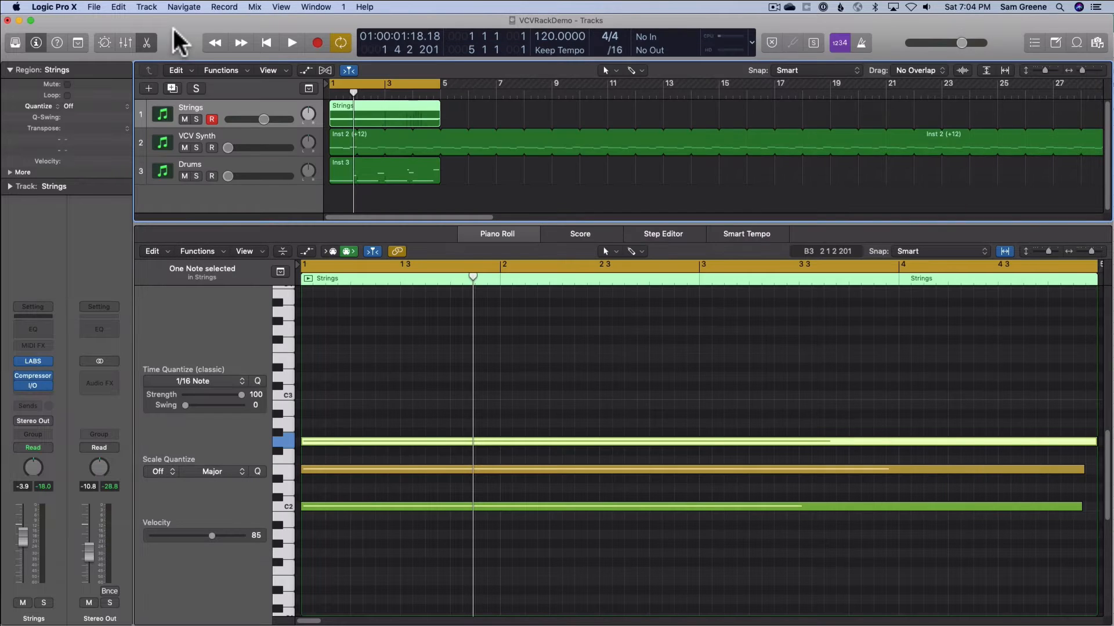
{"action": "left_click", "coordinate": [57, 8]}
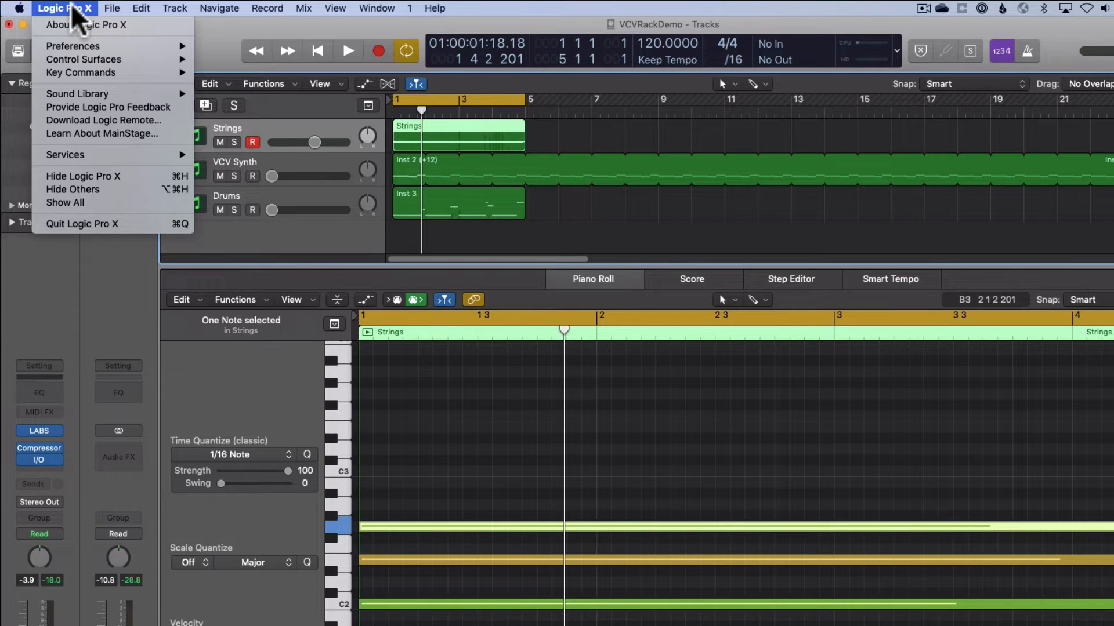
{"action": "mouse_move", "coordinate": [115, 9]}
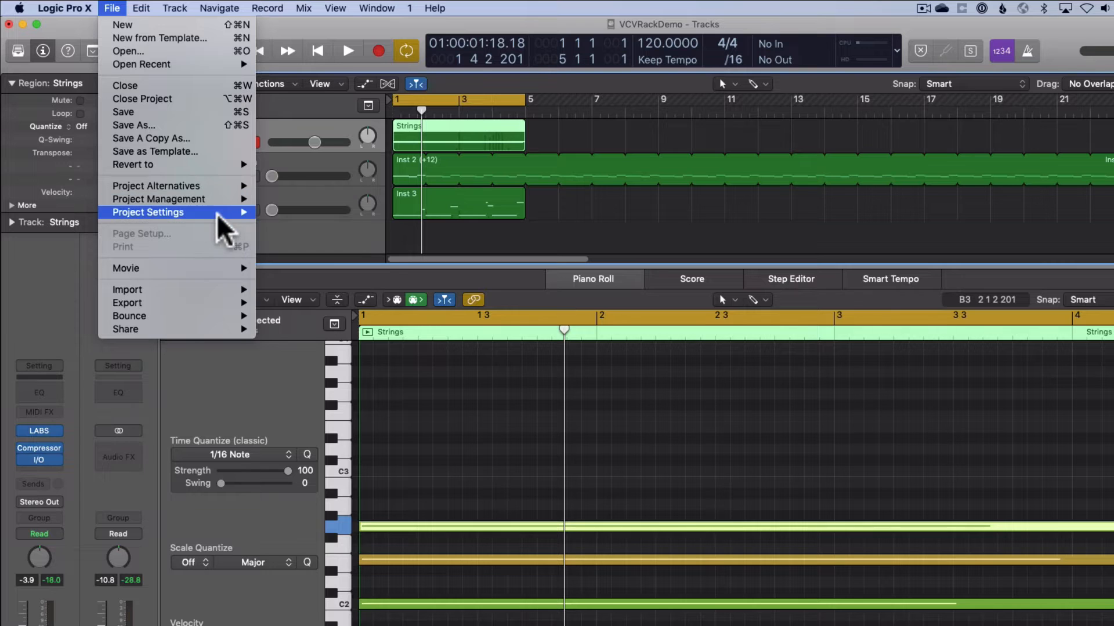
{"action": "mouse_move", "coordinate": [218, 212]}
{"action": "left_click", "coordinate": [311, 303]}
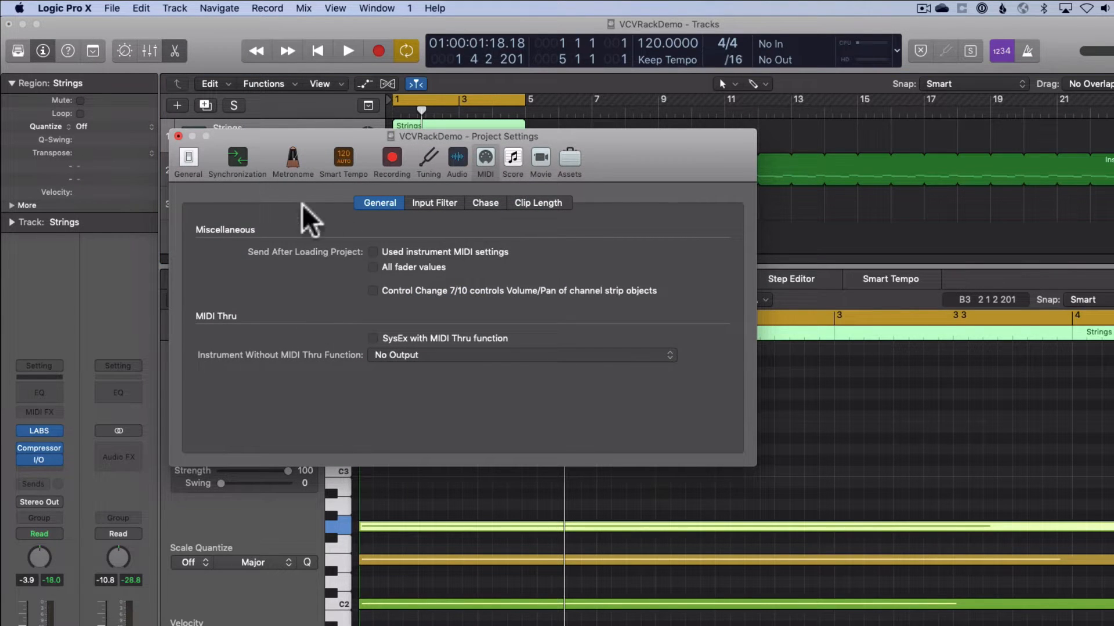
{"action": "left_click", "coordinate": [247, 159]}
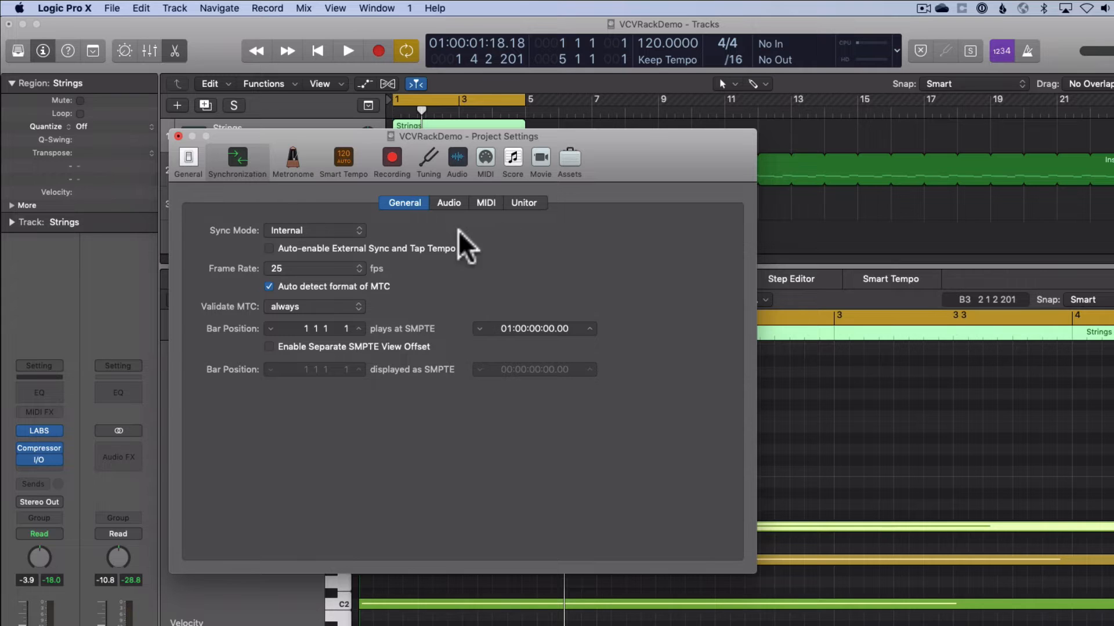
{"action": "left_click", "coordinate": [492, 200]}
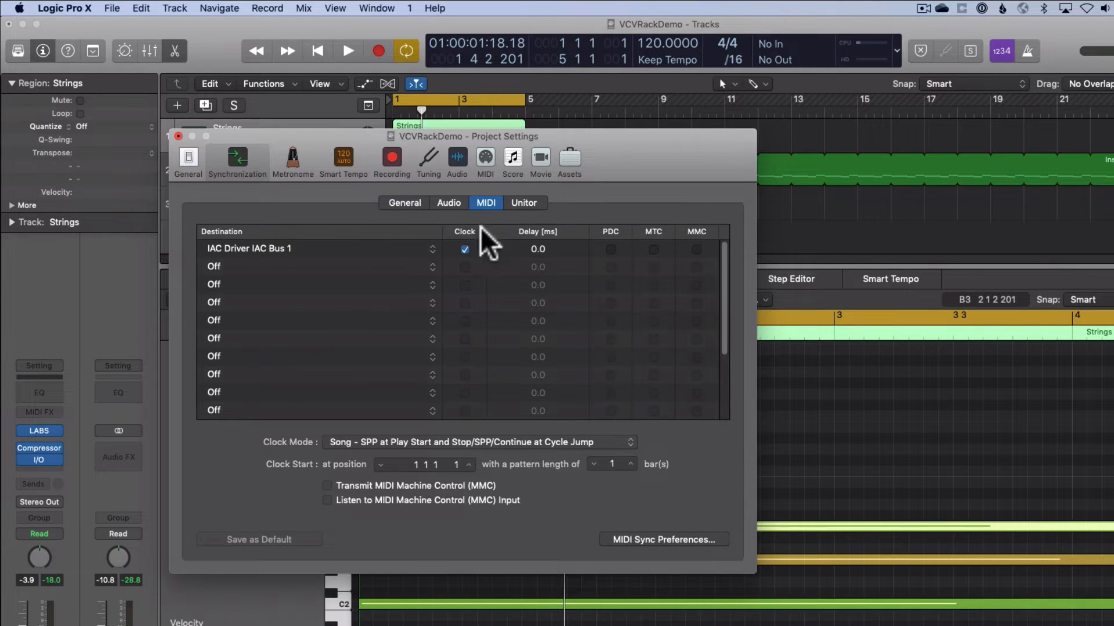
Turn the first MIDI clock destination off and set it back to IAC Driver IAC Bus 1
{"action": "left_click", "coordinate": [261, 249]}
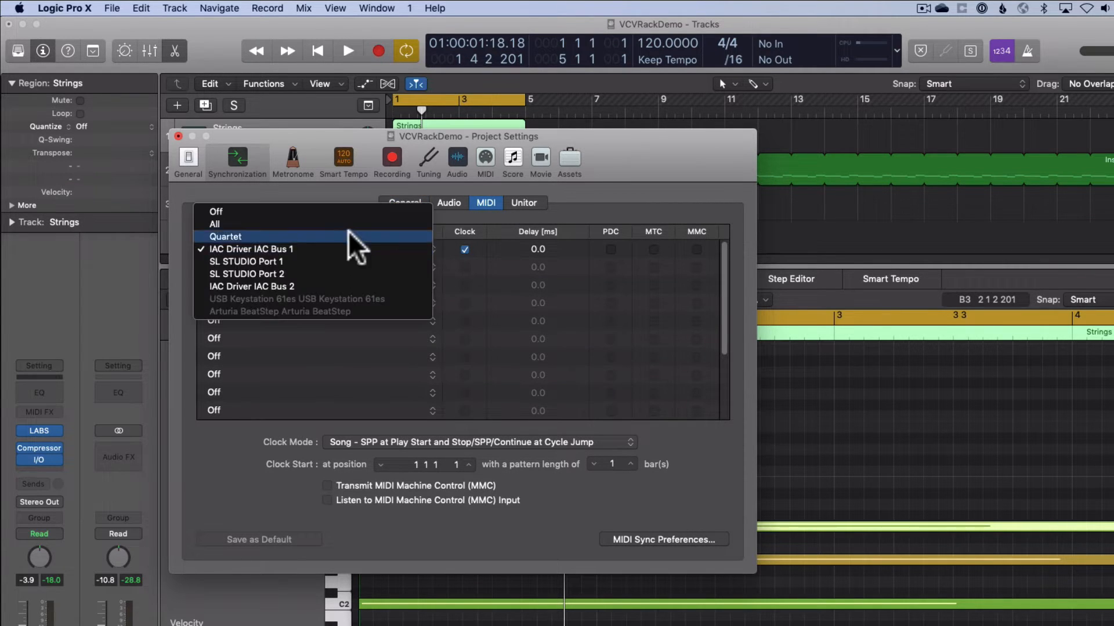
{"action": "left_click", "coordinate": [315, 212]}
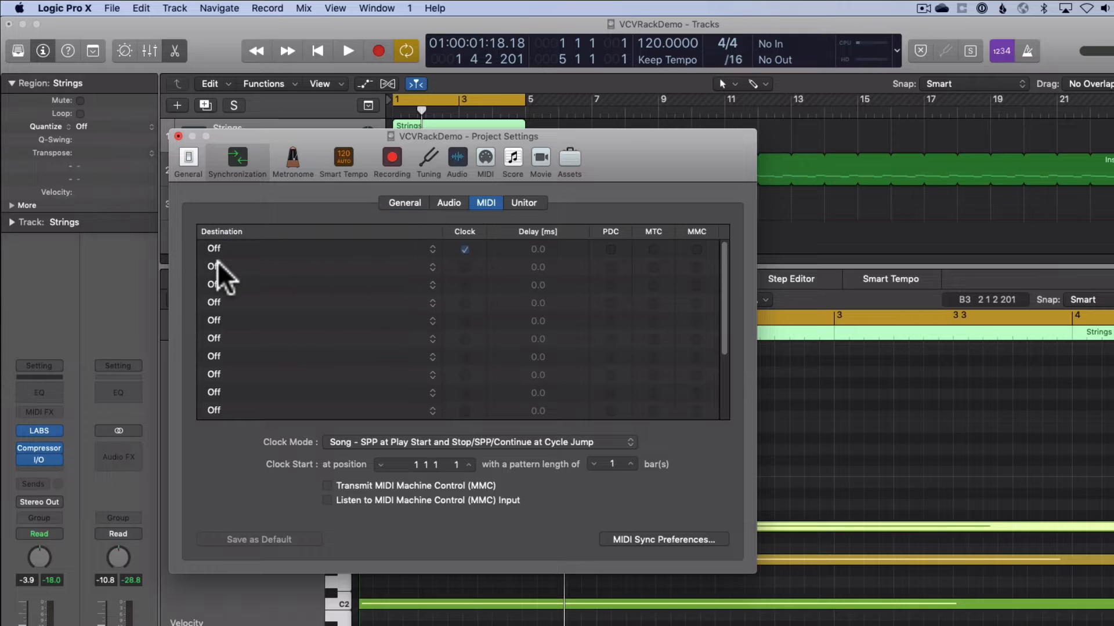
{"action": "left_click", "coordinate": [425, 246]}
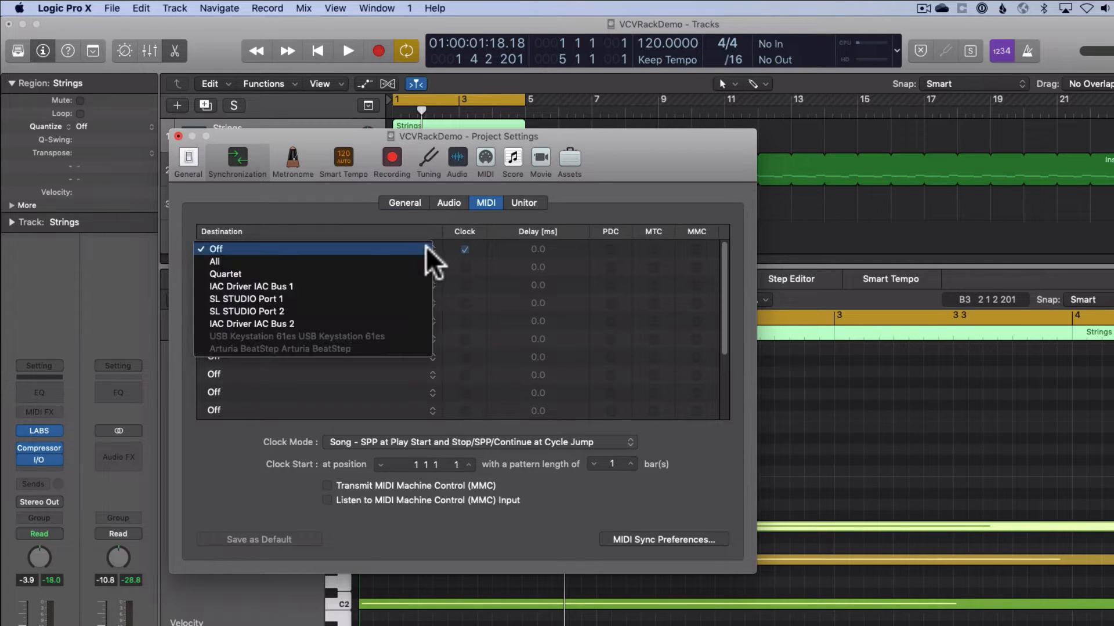
{"action": "left_click", "coordinate": [346, 288]}
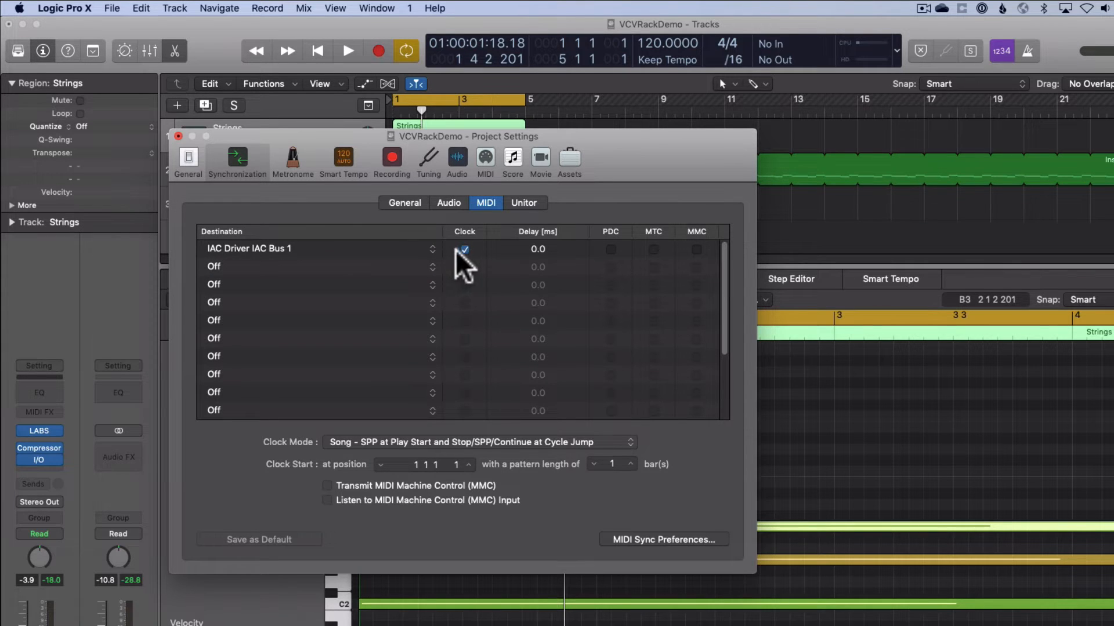
Check the IAC Driver ports in the MIDI input preferences and close the preferences and project settings windows
{"action": "left_click", "coordinate": [632, 541]}
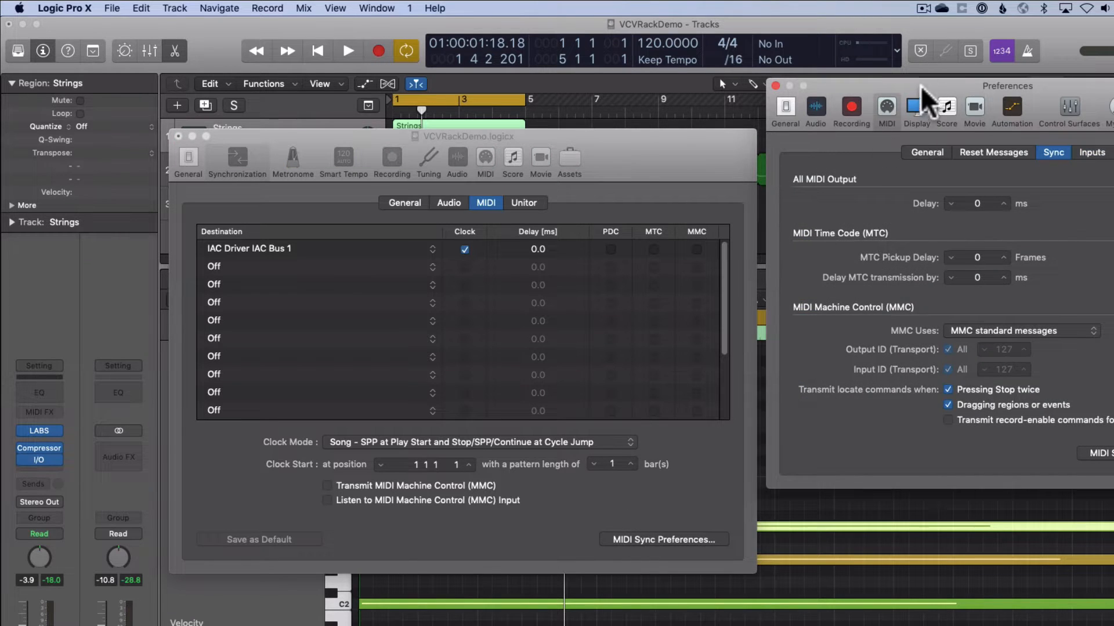
{"action": "left_click_drag", "start_coordinate": [923, 93], "coordinate": [738, 144]}
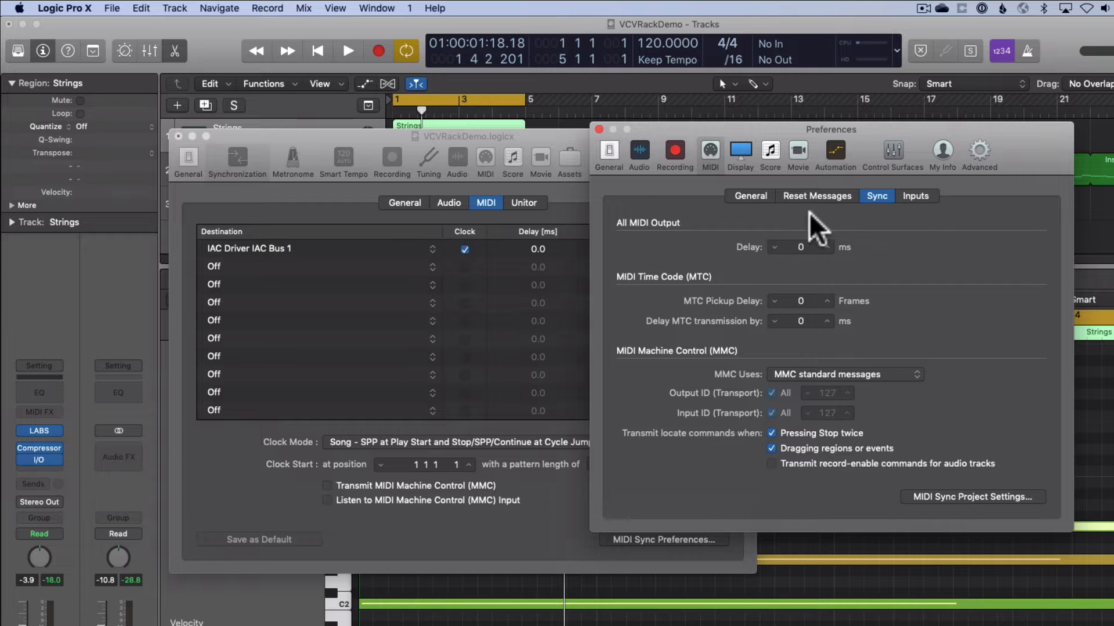
{"action": "left_click", "coordinate": [916, 199]}
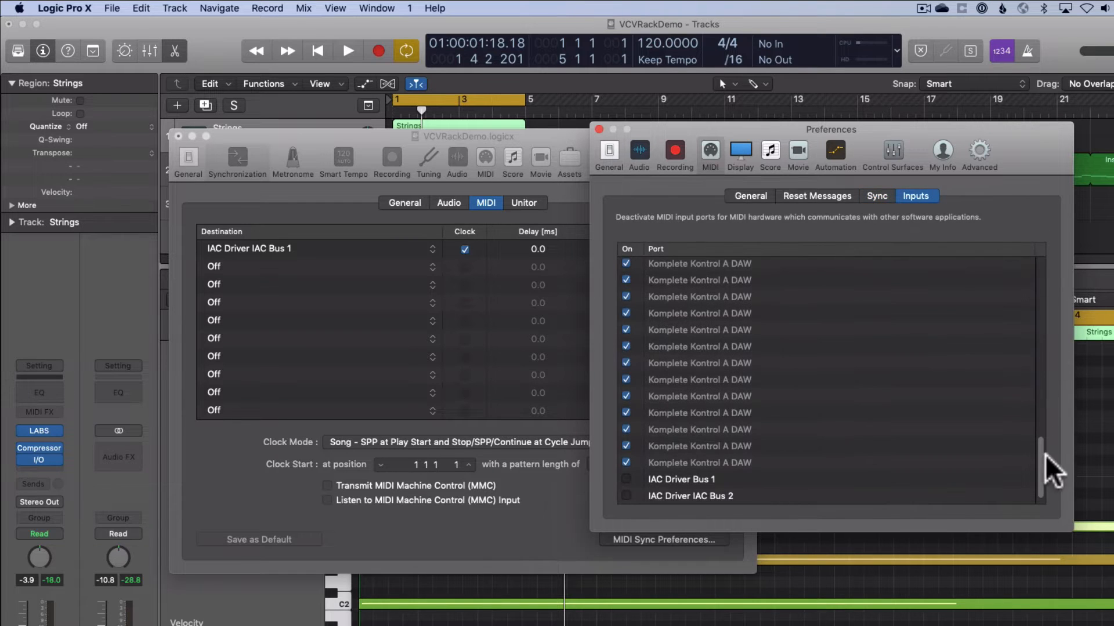
{"action": "scroll", "coordinate": [1045, 455], "scroll_direction": "down", "scroll_amount": 2}
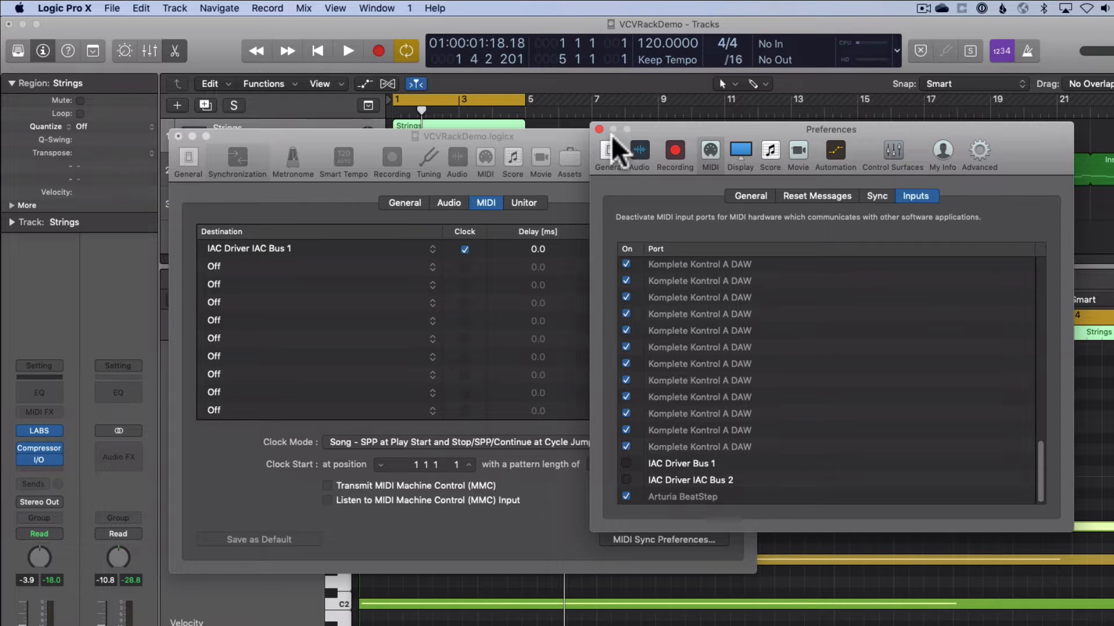
{"action": "left_click_drag", "start_coordinate": [638, 139], "coordinate": [669, 130]}
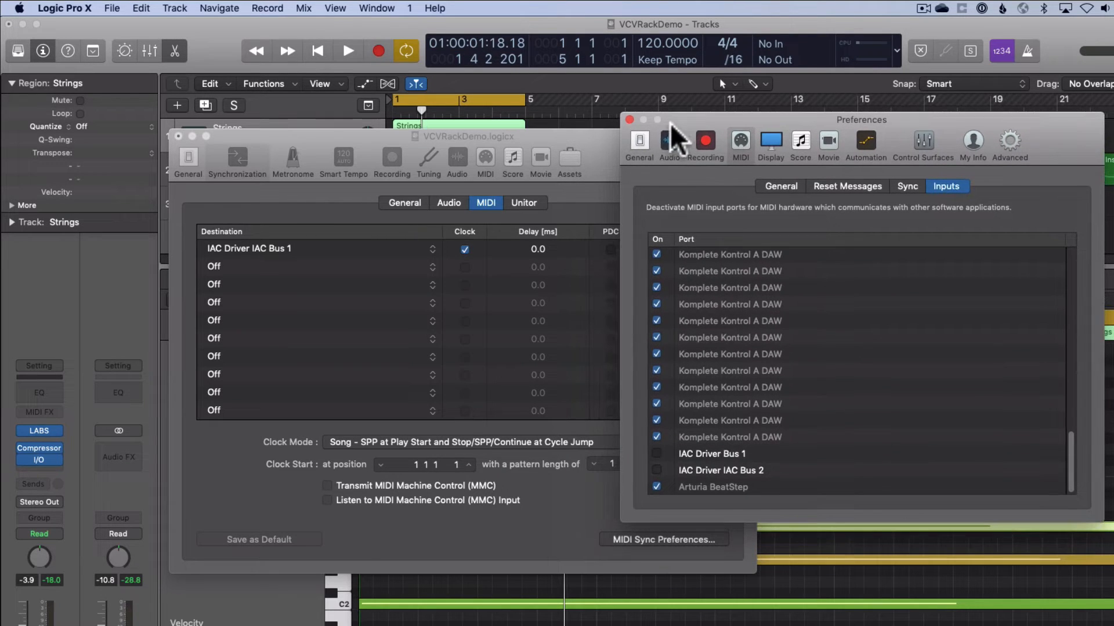
{"action": "left_click", "coordinate": [629, 119]}
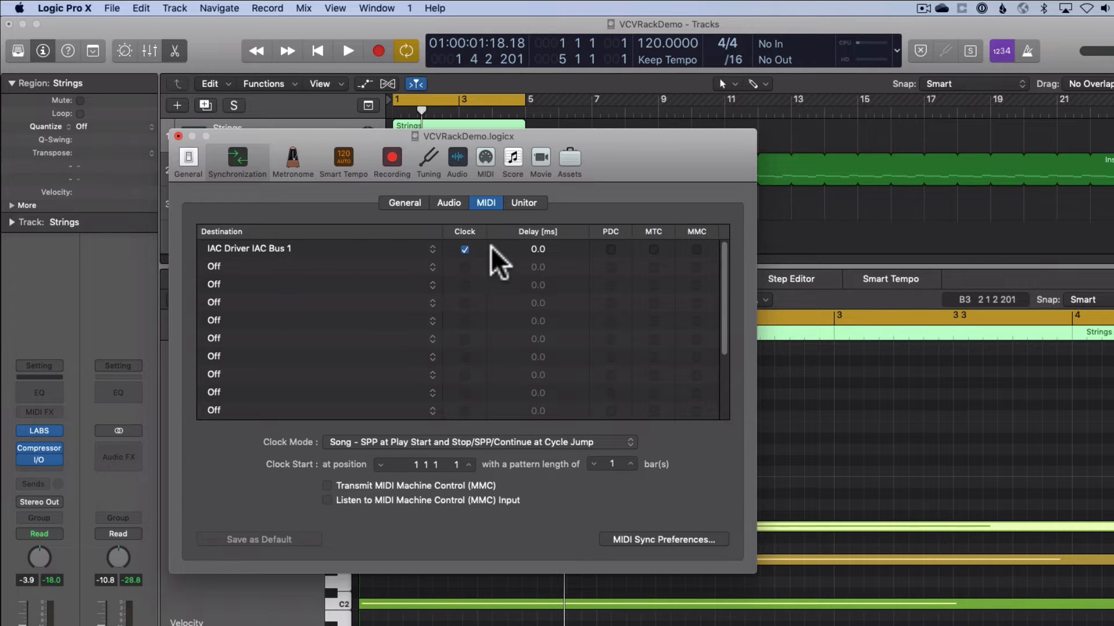
{"action": "left_click", "coordinate": [178, 137]}
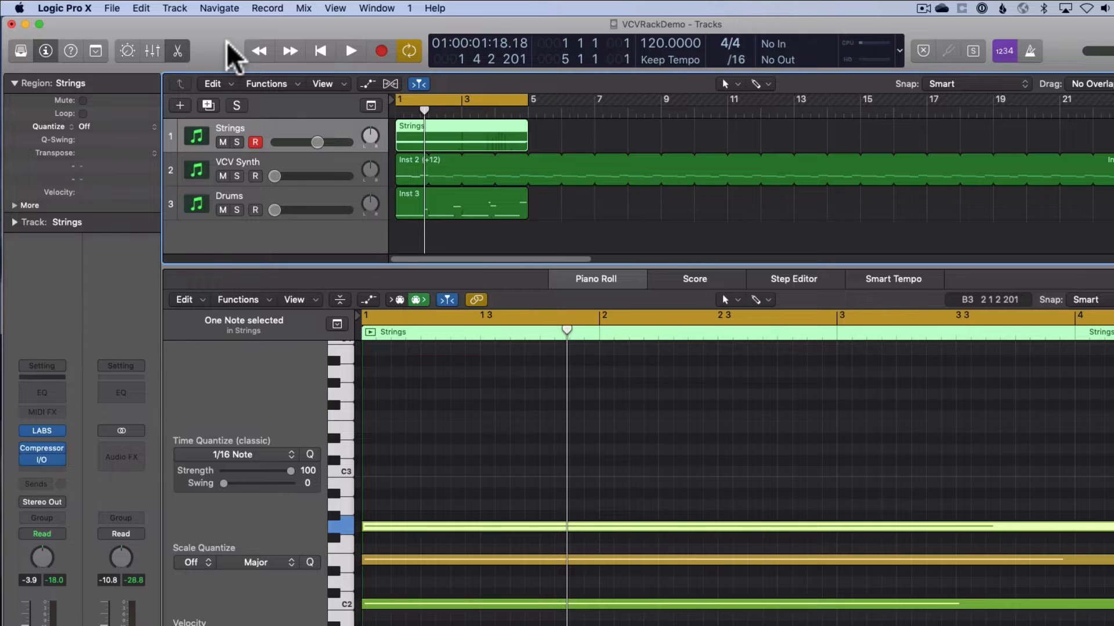
Select the Strings, VCV Synth and Drums tracks in turn to review their instruments and regions
{"action": "left_click_drag", "start_coordinate": [216, 43], "coordinate": [218, 43]}
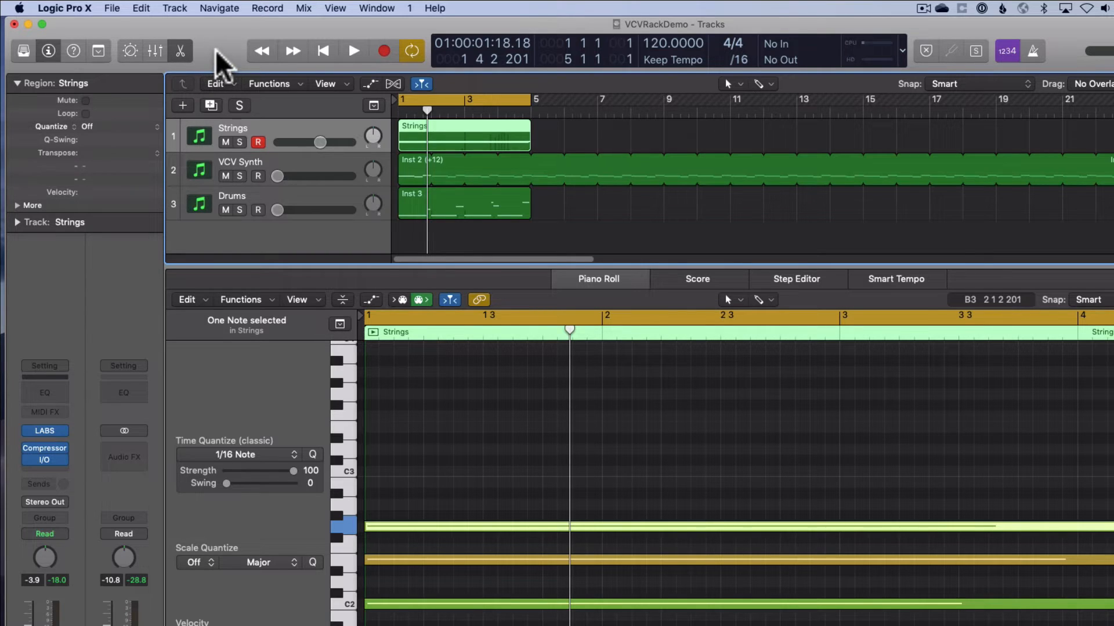
{"action": "left_click", "coordinate": [303, 174]}
{"action": "left_click", "coordinate": [298, 144]}
{"action": "left_click", "coordinate": [318, 203]}
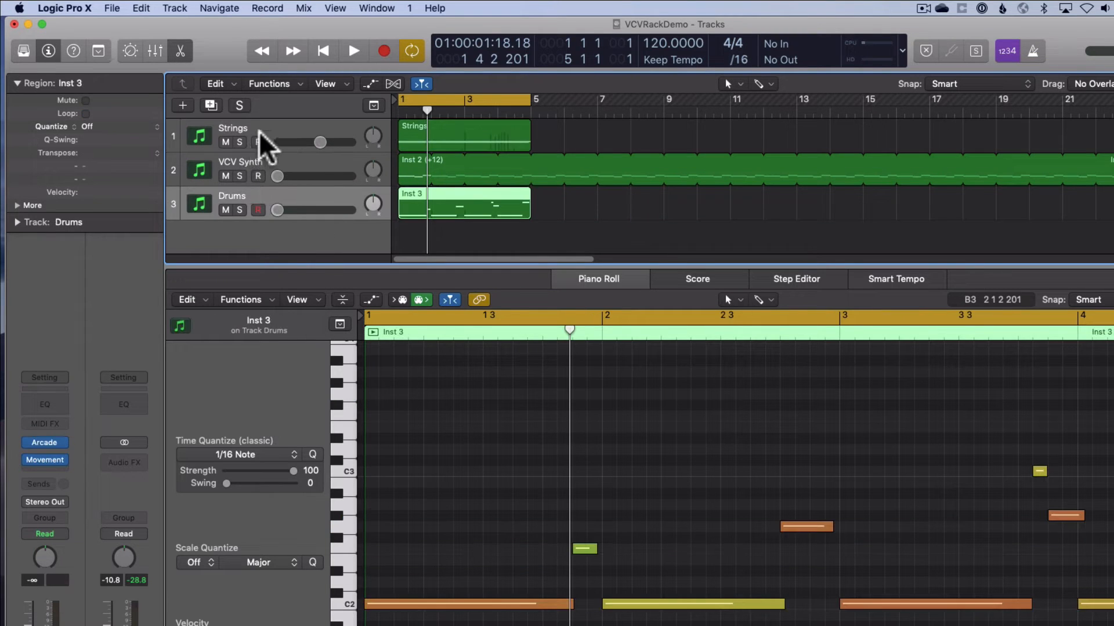
{"action": "left_click", "coordinate": [287, 177]}
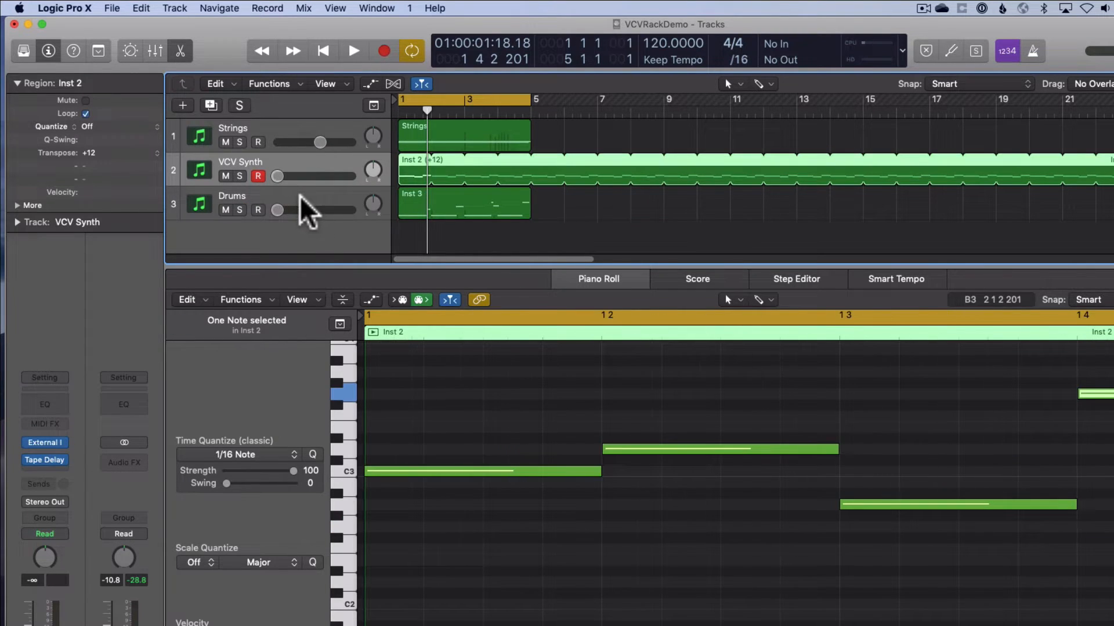
{"action": "left_click", "coordinate": [316, 208]}
Create one new software instrument track using the External Instrument utility with audio output 1 + 2
{"action": "left_click", "coordinate": [182, 106]}
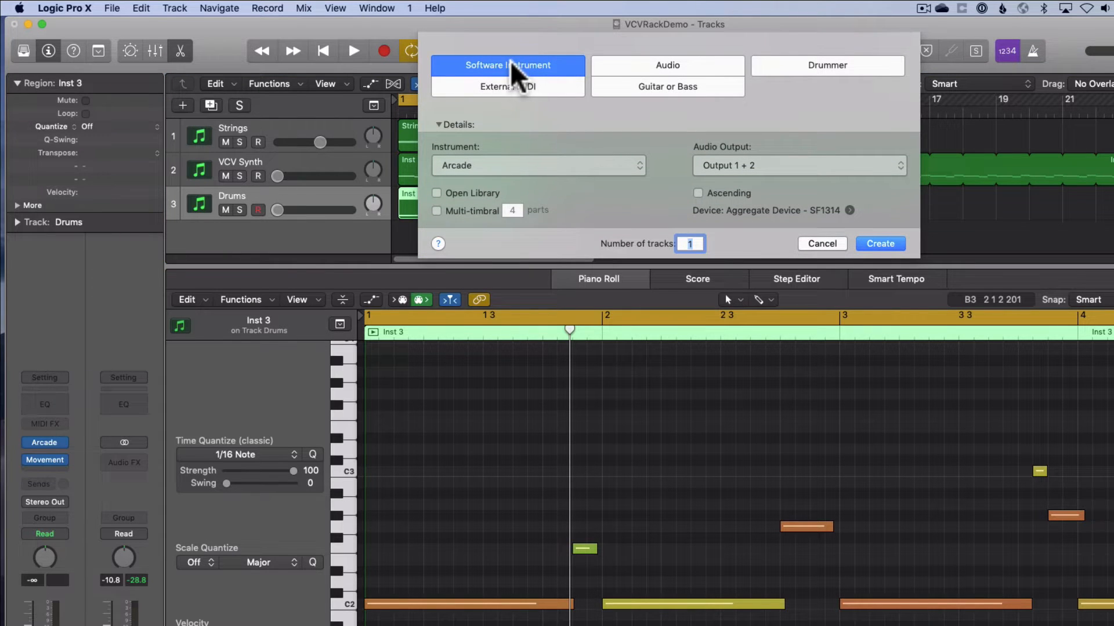
{"action": "left_click", "coordinate": [525, 167]}
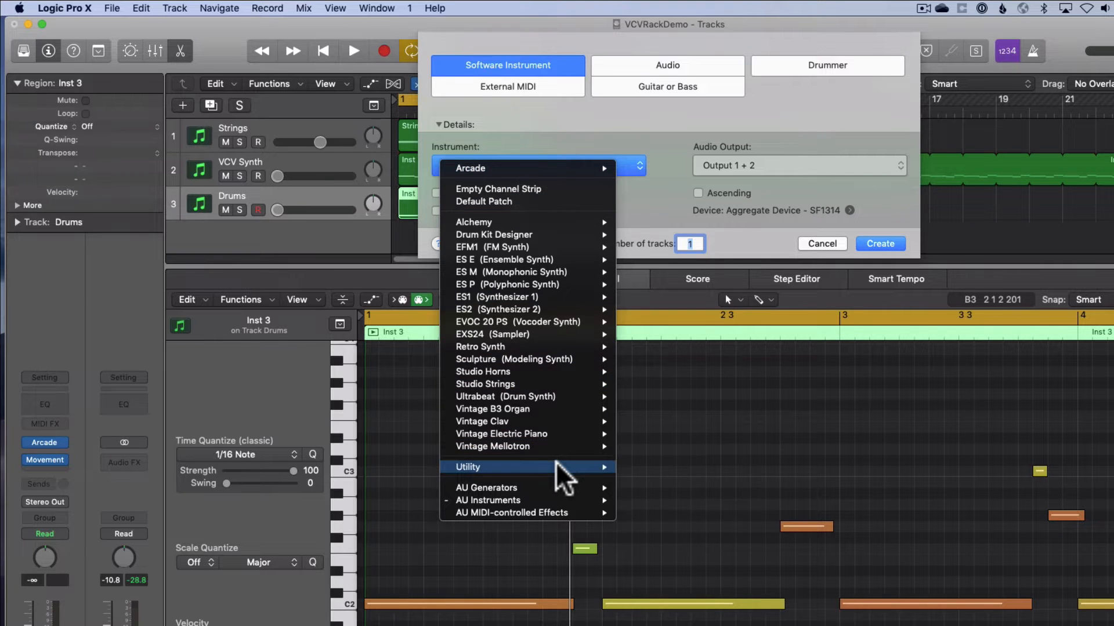
{"action": "mouse_move", "coordinate": [566, 467]}
{"action": "mouse_move", "coordinate": [677, 469]}
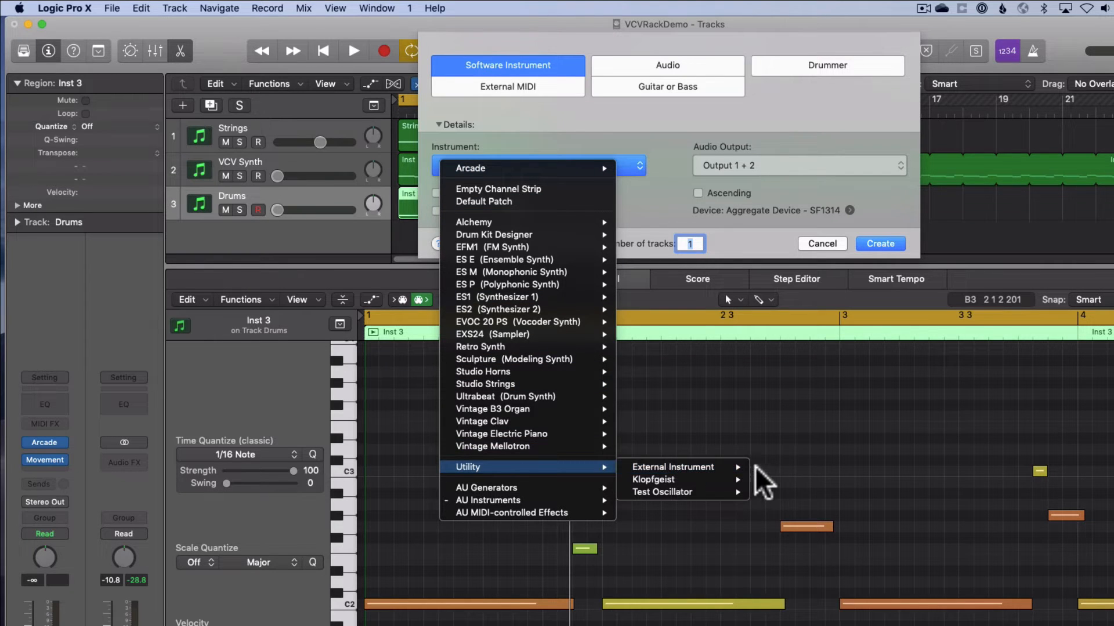
{"action": "left_click", "coordinate": [778, 479]}
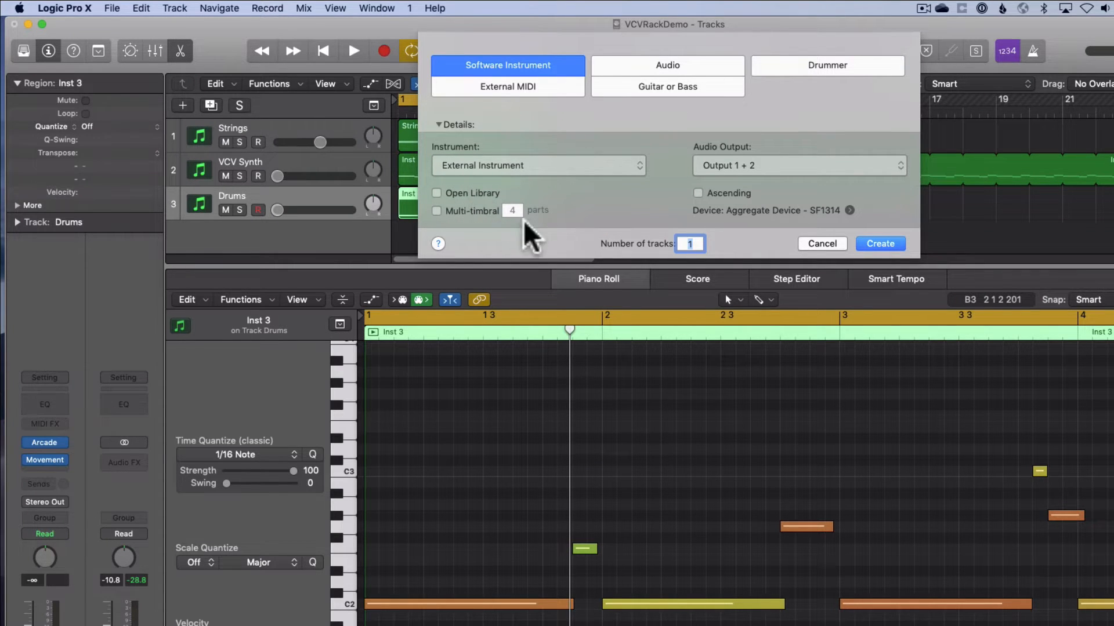
{"action": "left_click", "coordinate": [874, 247]}
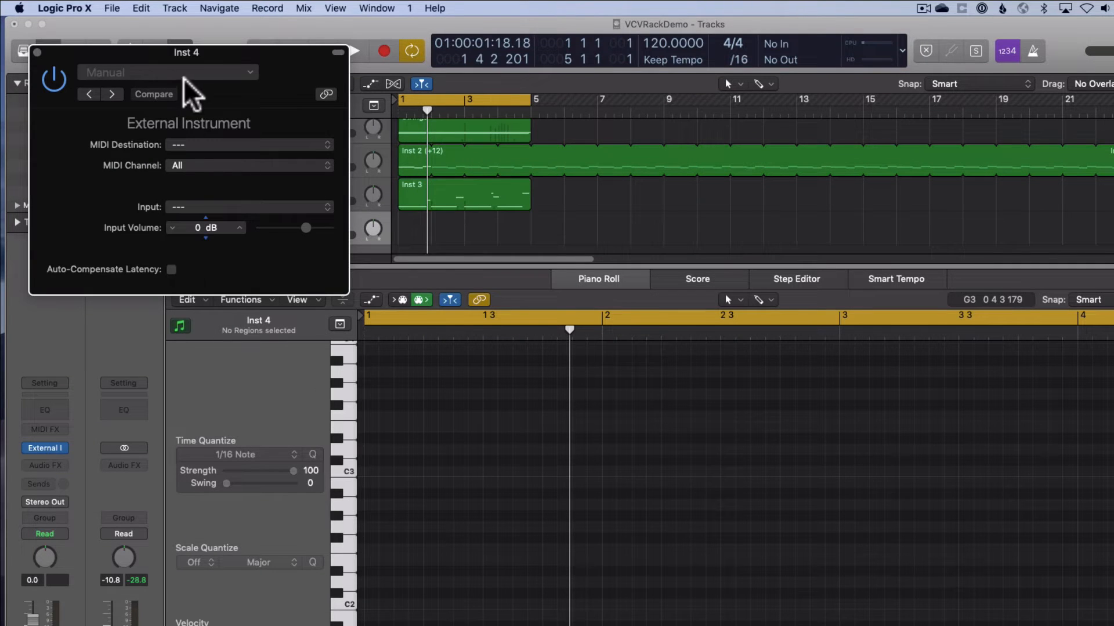
Set the External Instrument's MIDI destination to IAC Driver IAC Bus 1 and input to 13-14, with latency auto-compensation on
{"action": "left_click_drag", "start_coordinate": [224, 73], "coordinate": [621, 101]}
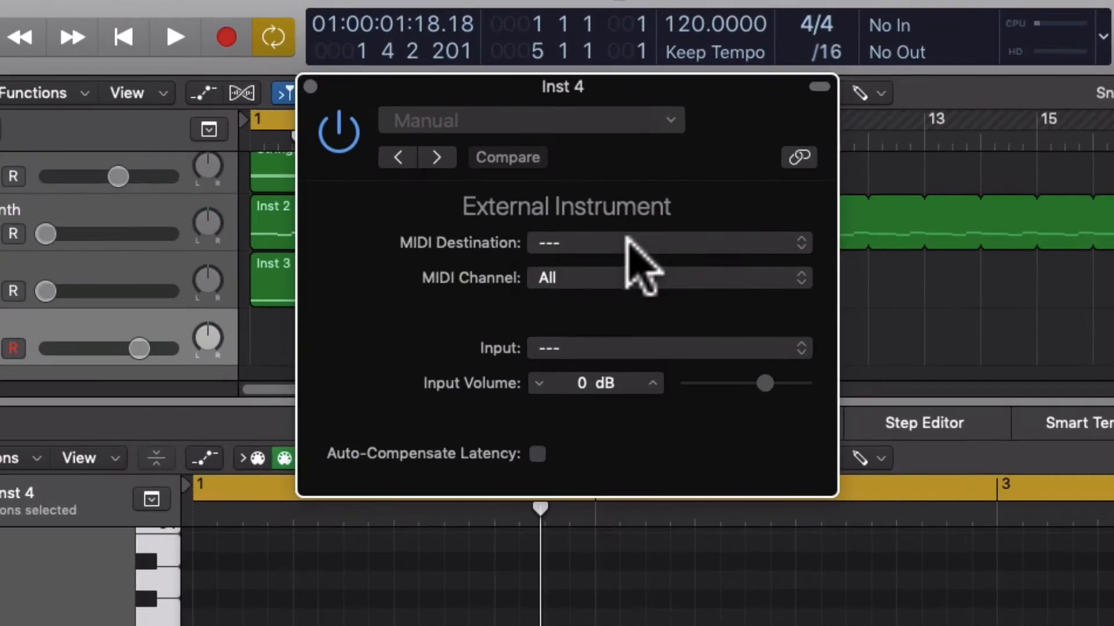
{"action": "left_click", "coordinate": [621, 171]}
{"action": "left_click", "coordinate": [616, 192]}
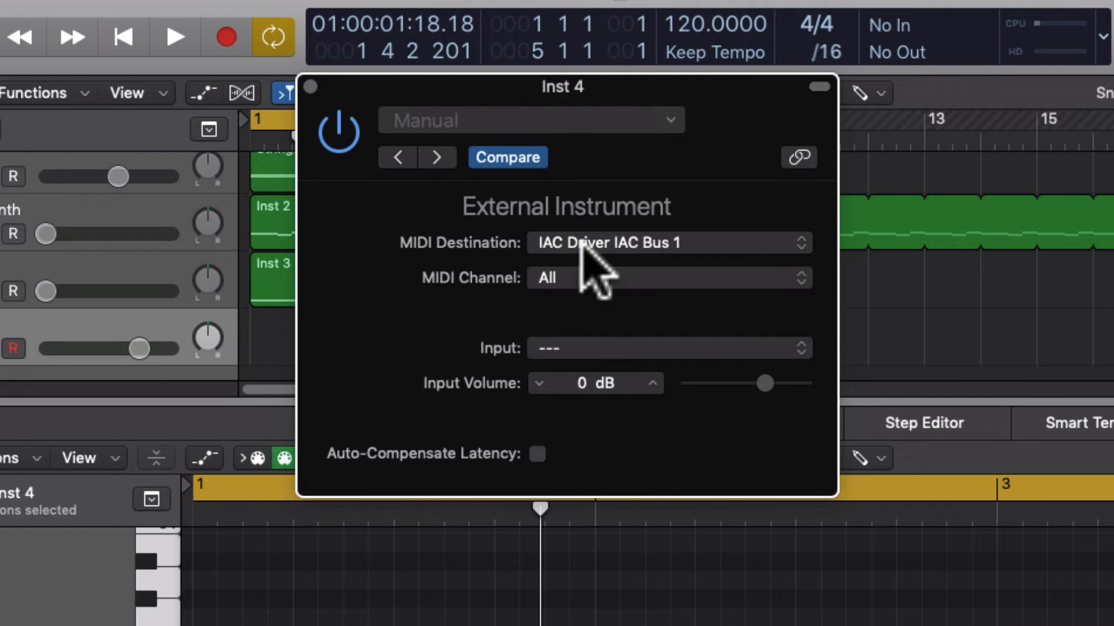
{"action": "left_click", "coordinate": [571, 348]}
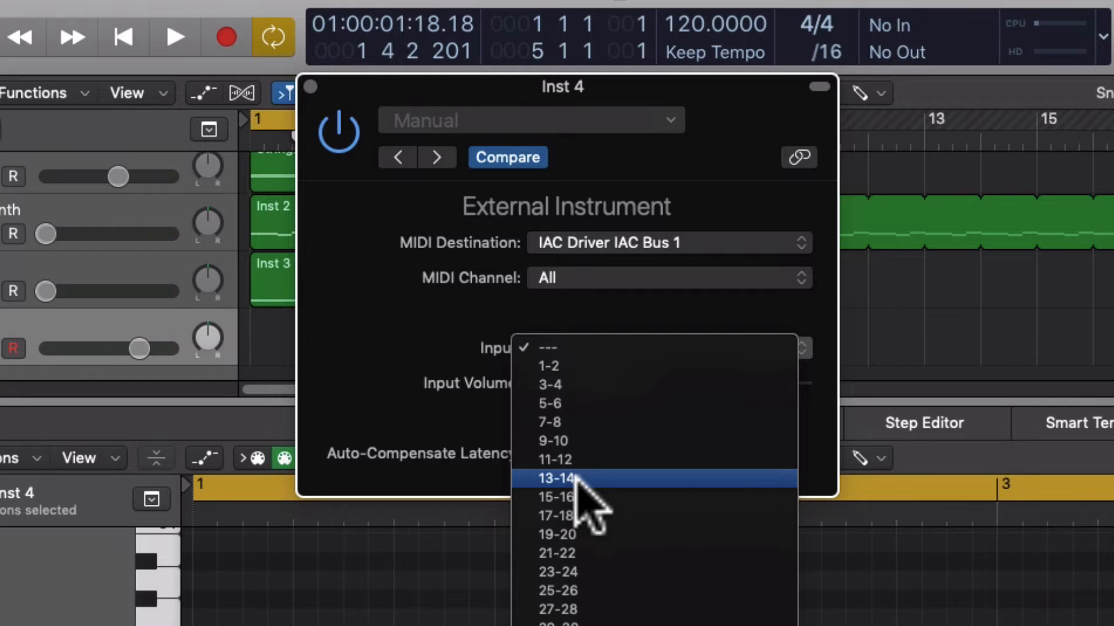
{"action": "left_click", "coordinate": [574, 478]}
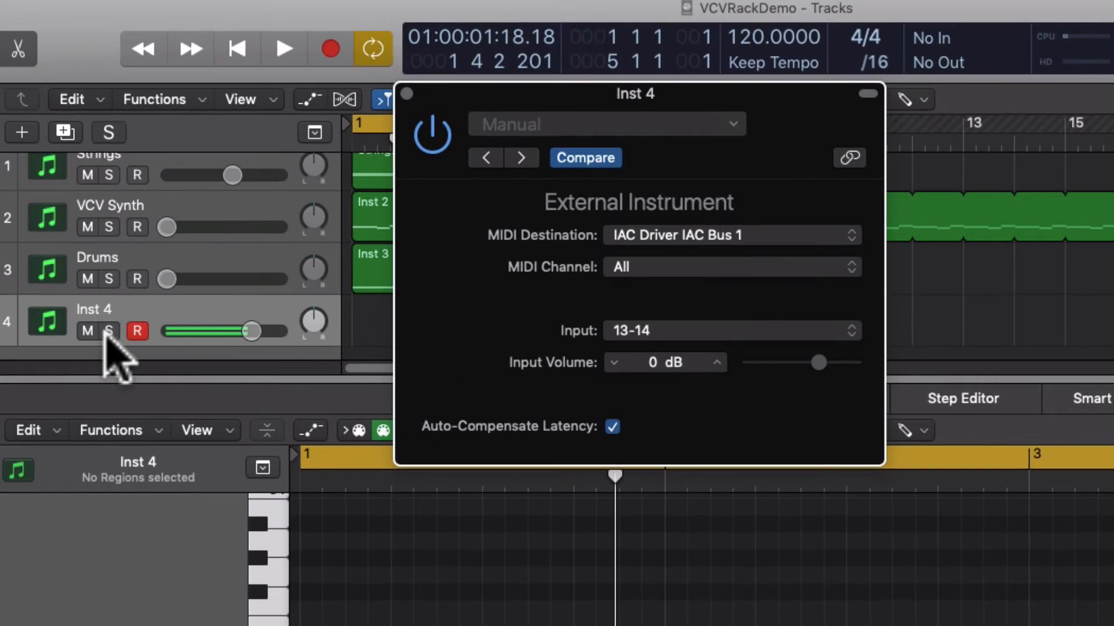
Mute the Inst 4 track, lower its volume to the minimum and unmute it
{"action": "left_click", "coordinate": [88, 332]}
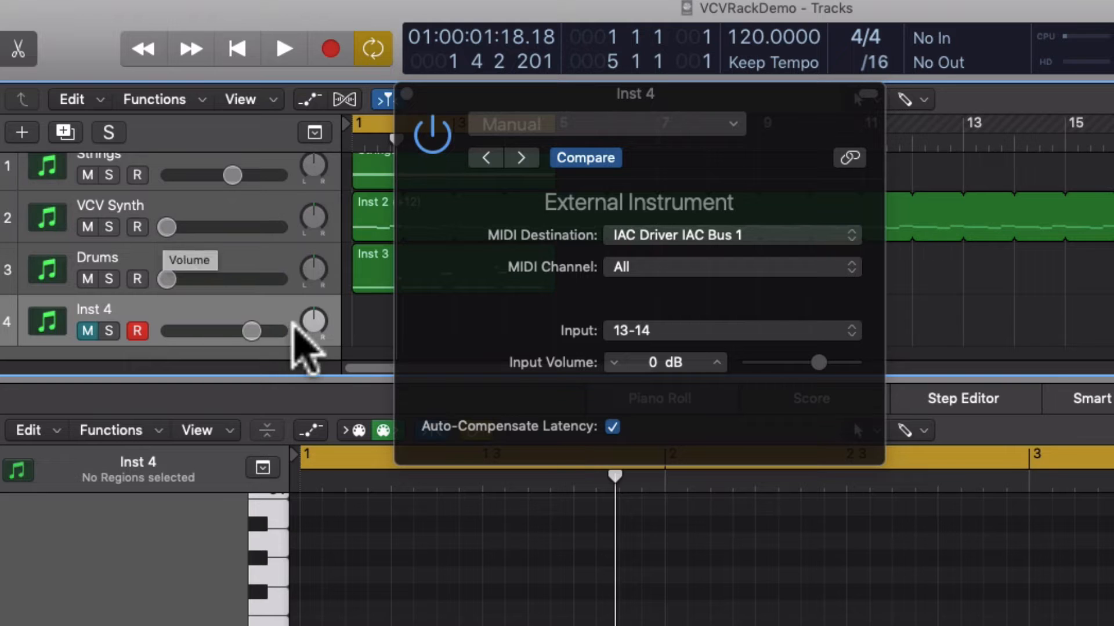
{"action": "left_click_drag", "start_coordinate": [254, 329], "coordinate": [154, 331]}
{"action": "left_click", "coordinate": [87, 330]}
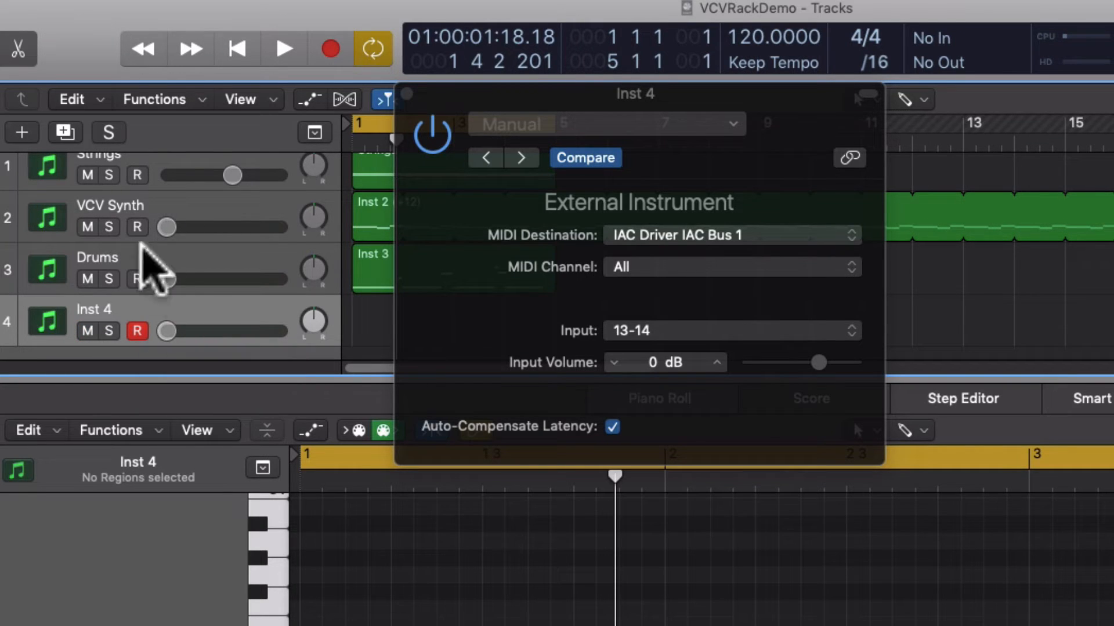
Move the External Instrument window aside and delete the Inst 4 track
{"action": "left_click_drag", "start_coordinate": [435, 97], "coordinate": [458, 170]}
{"action": "left_click", "coordinate": [203, 318]}
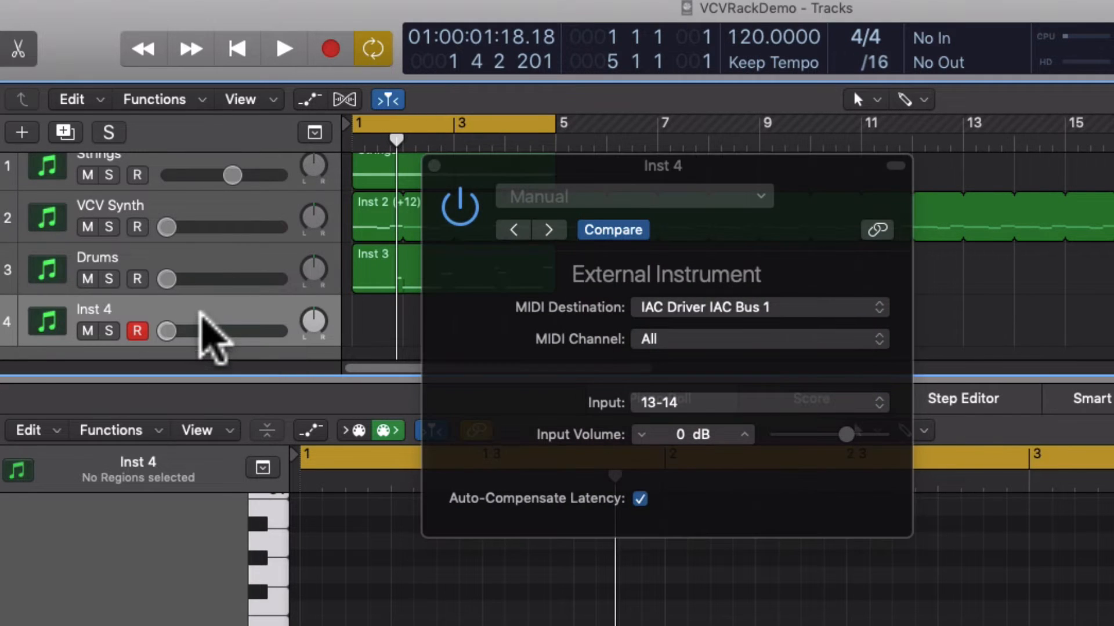
{"action": "key", "text": "super+BackSpace"}
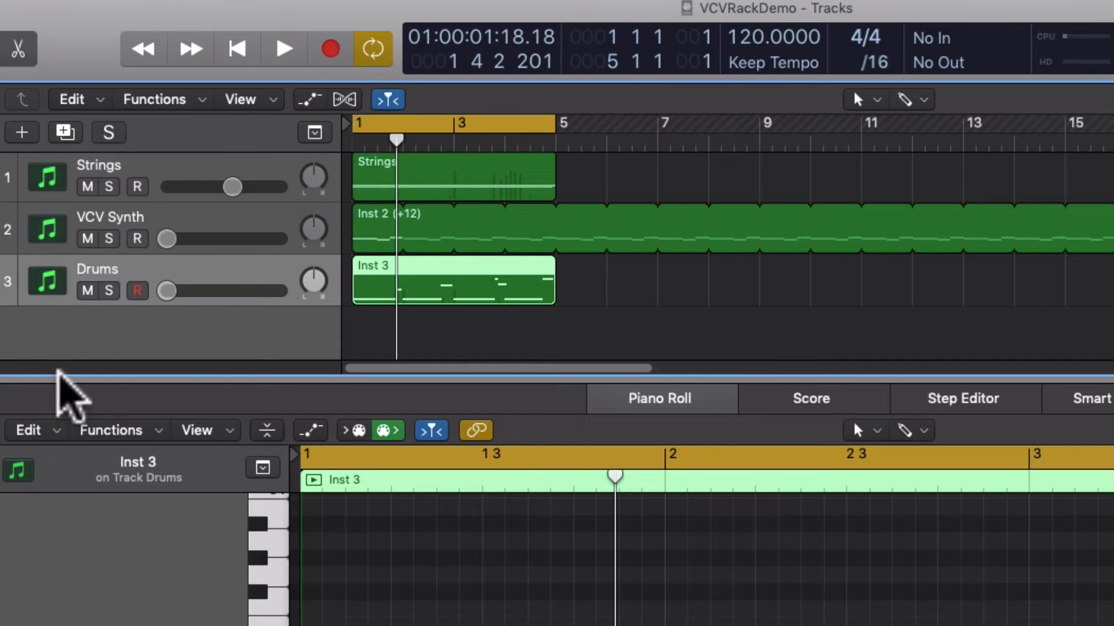
Switch to VCV Rack and examine the patch's modules and cabling from MIDI-CV through AUDIO-8 to the texture synthesizers
{"action": "mouse_move", "coordinate": [435, 485]}
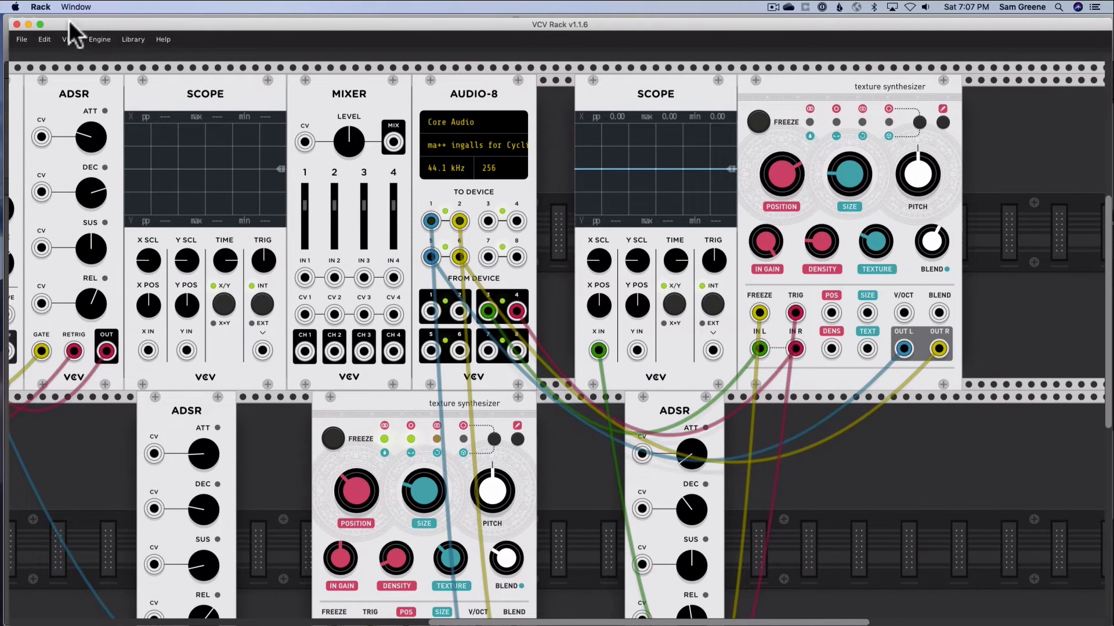
{"action": "mouse_move", "coordinate": [68, 19]}
{"action": "left_mouse_down"}
{"action": "mouse_move", "coordinate": [95, 33]}
{"action": "mouse_move", "coordinate": [64, 15]}
{"action": "left_mouse_up"}
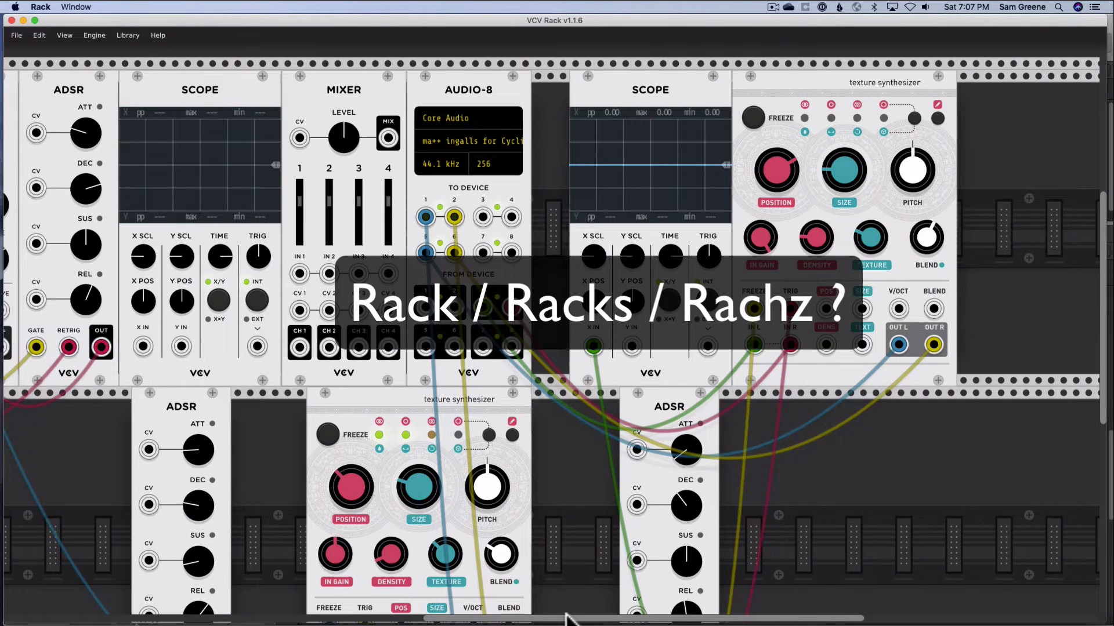
{"action": "mouse_move", "coordinate": [567, 620]}
{"action": "left_mouse_down"}
{"action": "mouse_move", "coordinate": [399, 620]}
{"action": "mouse_move", "coordinate": [546, 616]}
{"action": "left_mouse_up"}
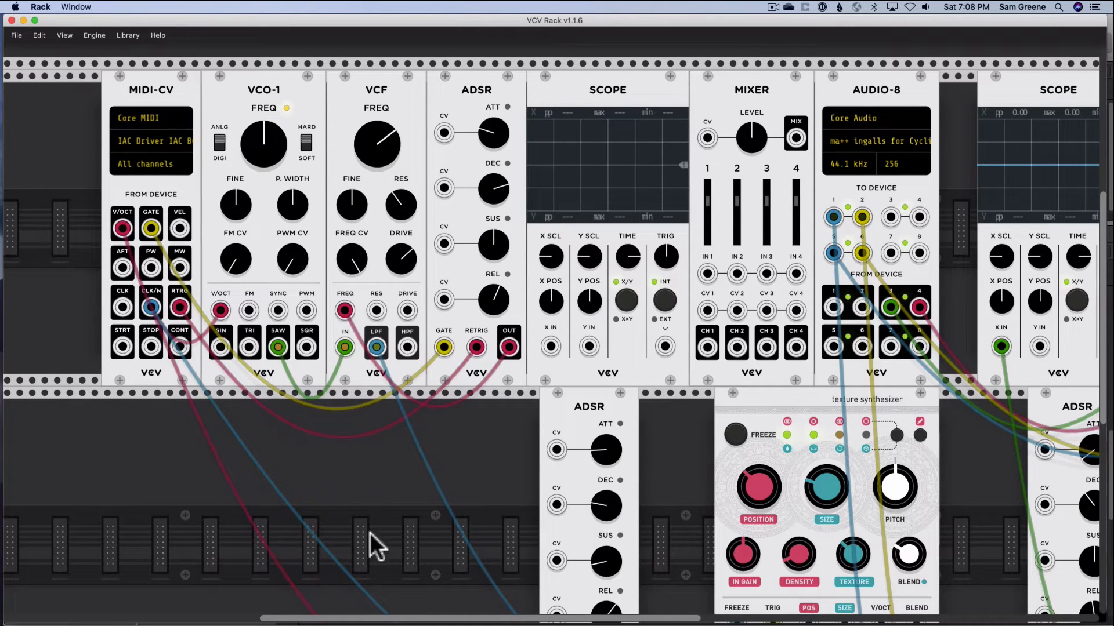
{"action": "scroll", "coordinate": [385, 609], "scroll_direction": "right", "scroll_amount": 10}
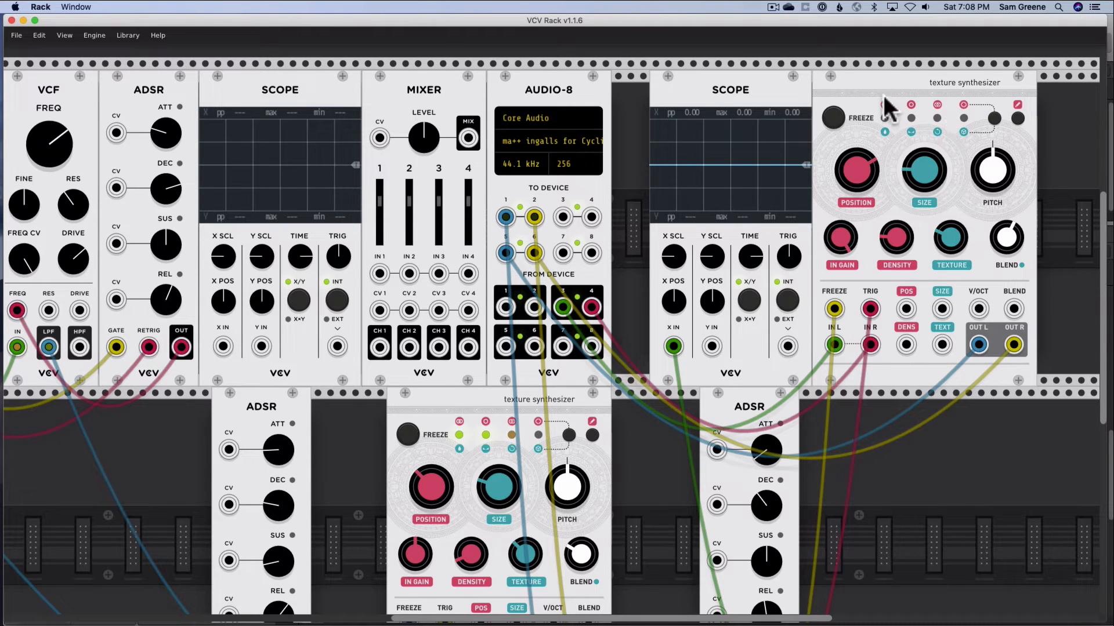
{"action": "left_click_drag", "start_coordinate": [686, 619], "coordinate": [529, 619]}
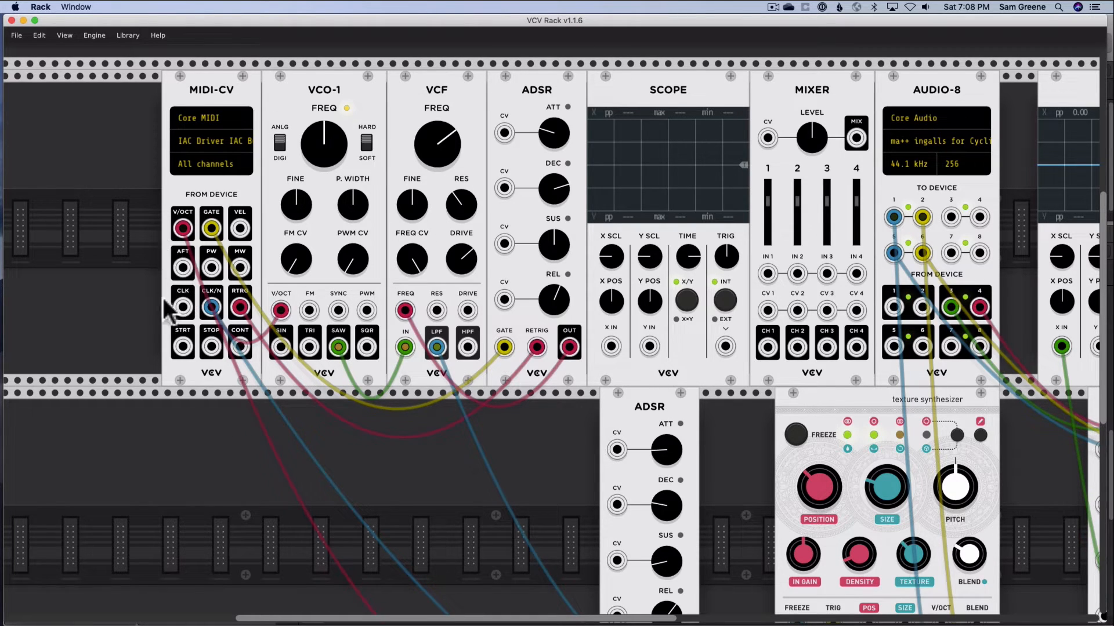
{"action": "scroll", "coordinate": [170, 429], "scroll_direction": "down", "scroll_amount": 2}
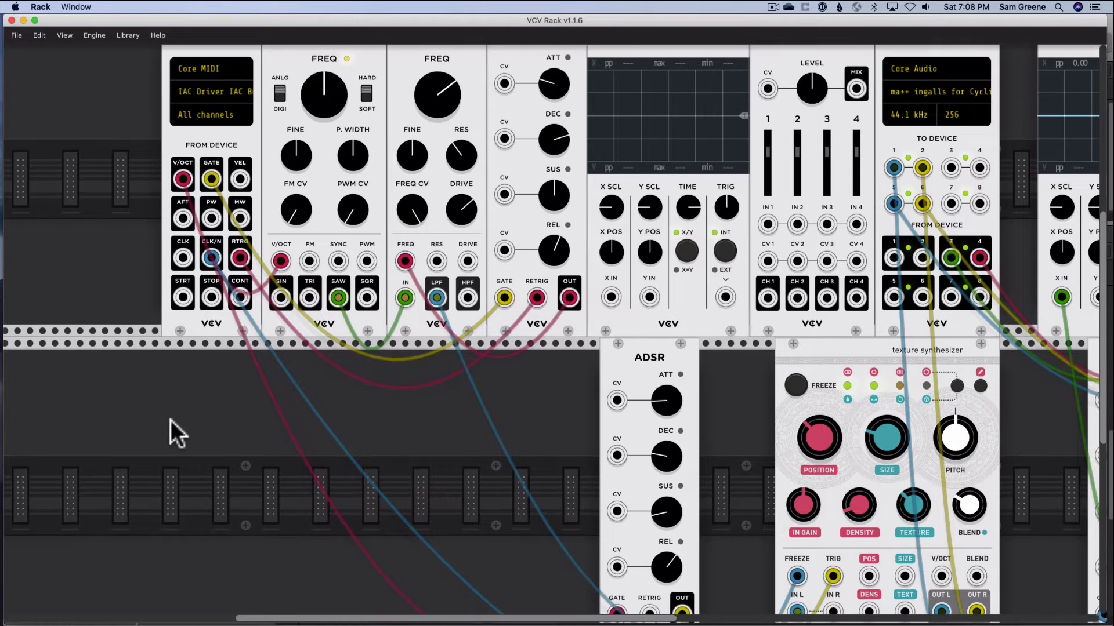
{"action": "scroll", "coordinate": [177, 435], "scroll_direction": "down", "scroll_amount": 5}
{"action": "scroll", "coordinate": [183, 435], "scroll_direction": "up", "scroll_amount": 1}
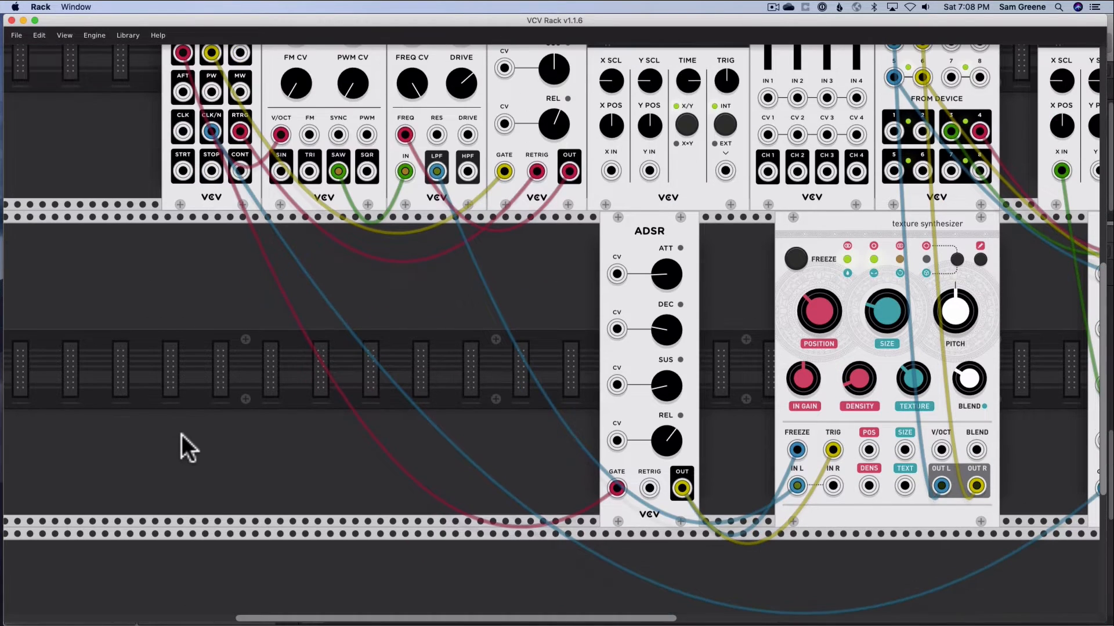
{"action": "scroll", "coordinate": [206, 249], "scroll_direction": "up", "scroll_amount": 2}
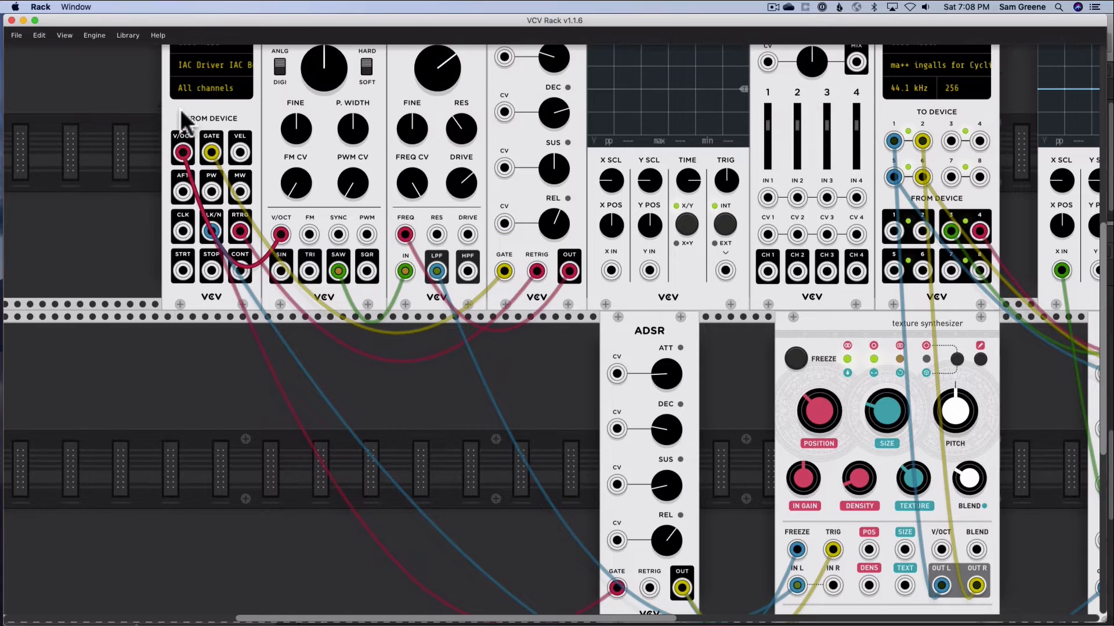
{"action": "scroll", "coordinate": [190, 116], "scroll_direction": "up", "scroll_amount": 1}
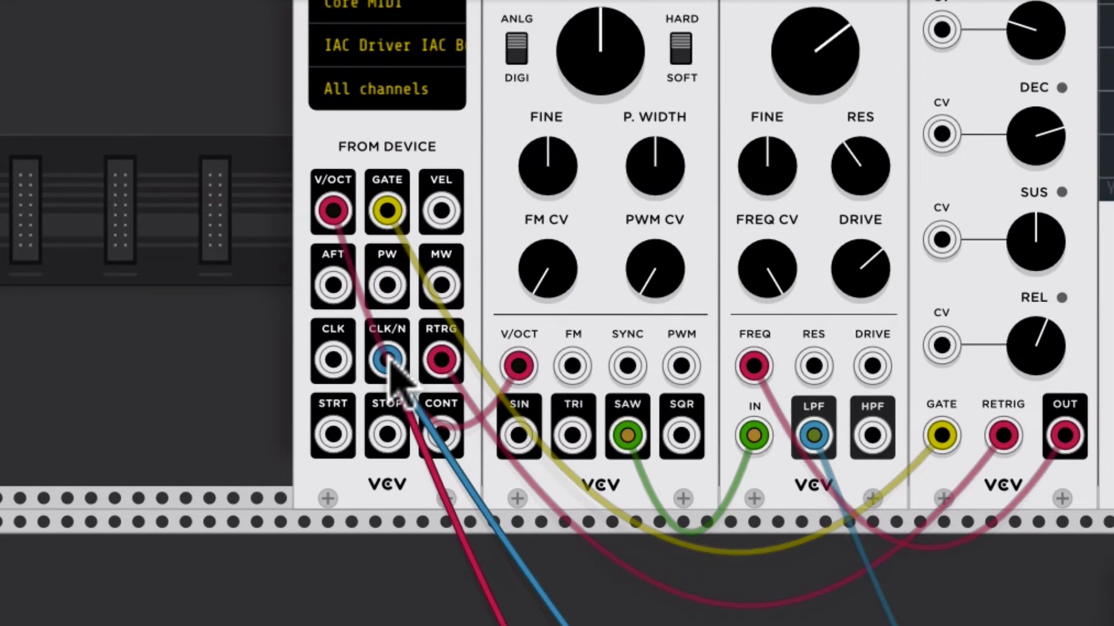
Check the CLK/N divider options of the MIDI-CV module and close them
{"action": "right_click", "coordinate": [366, 323]}
{"action": "mouse_move", "coordinate": [441, 560]}
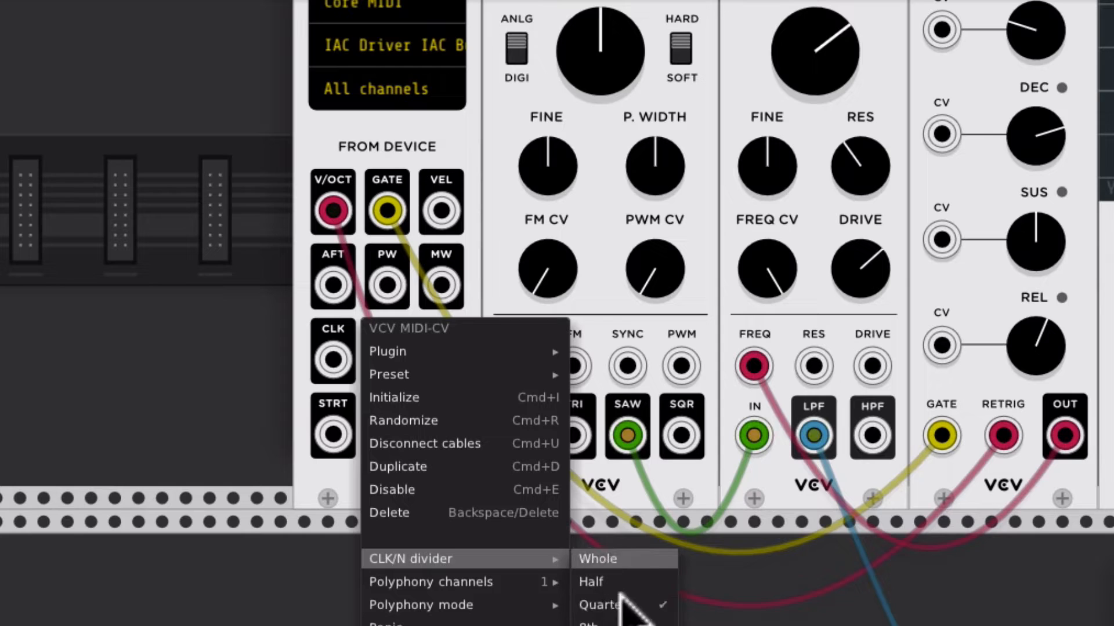
{"action": "left_click", "coordinate": [493, 197]}
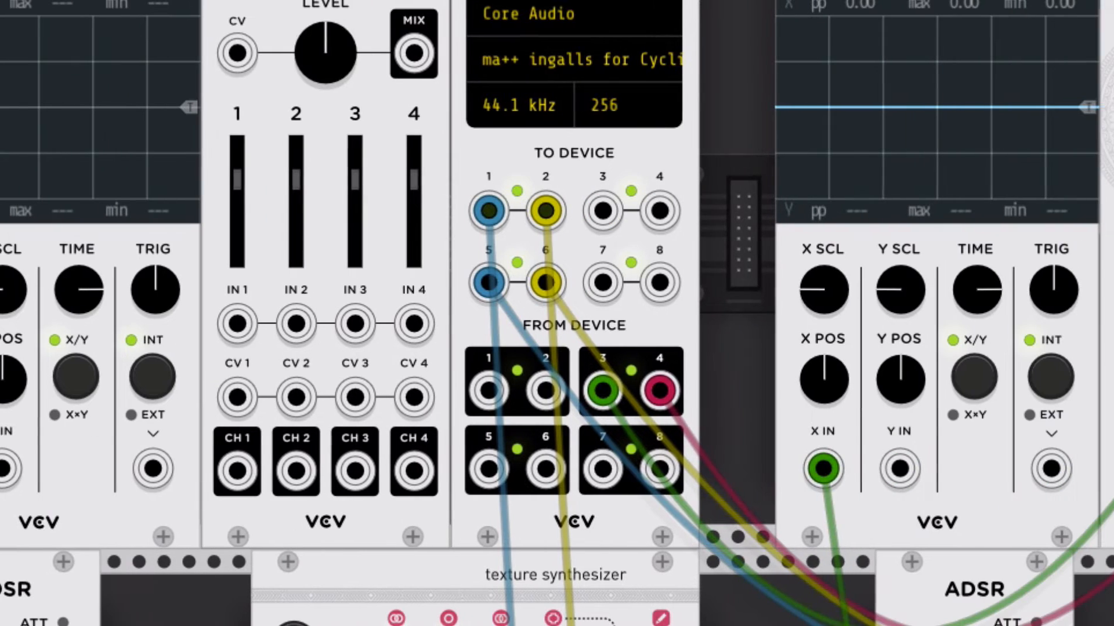
Review the audio devices available to the AUDIO-8 module and trace its cables to the texture synthesizer outputs
{"action": "left_click", "coordinate": [529, 60]}
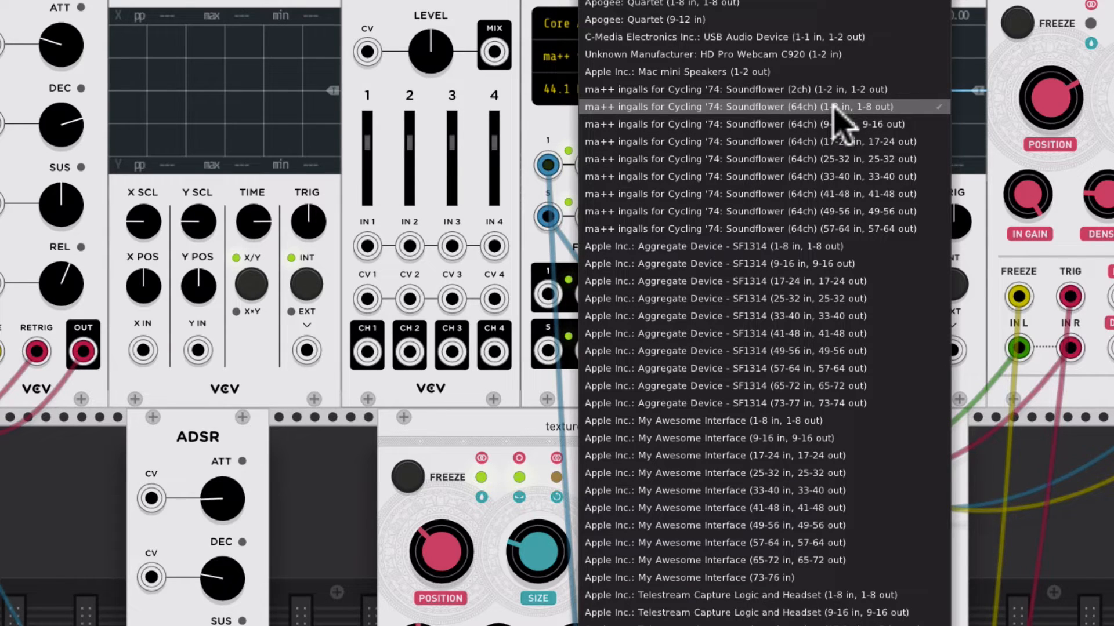
{"action": "left_click", "coordinate": [546, 4]}
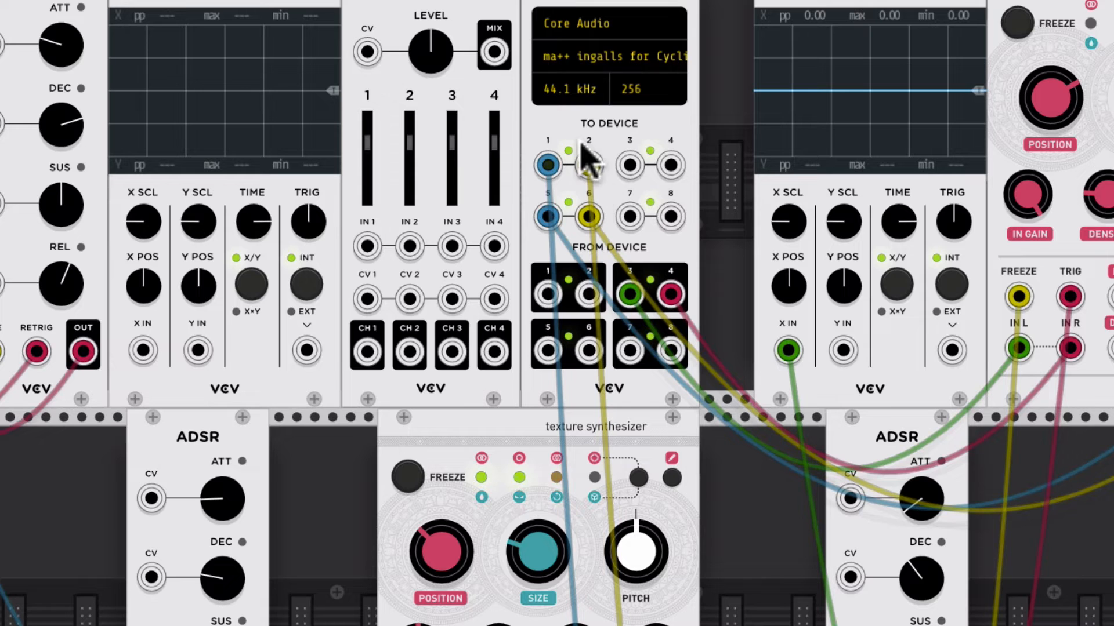
{"action": "scroll", "coordinate": [583, 137], "scroll_direction": "down", "scroll_amount": 5}
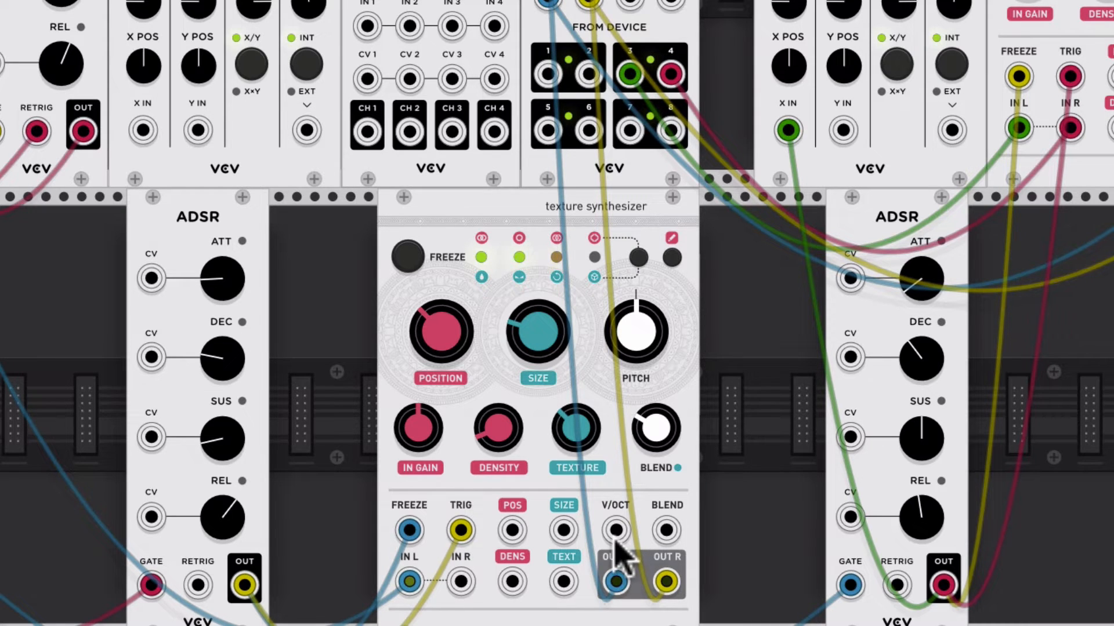
{"action": "scroll", "coordinate": [616, 531], "scroll_direction": "up", "scroll_amount": 2}
{"action": "scroll", "coordinate": [592, 503], "scroll_direction": "up", "scroll_amount": 8}
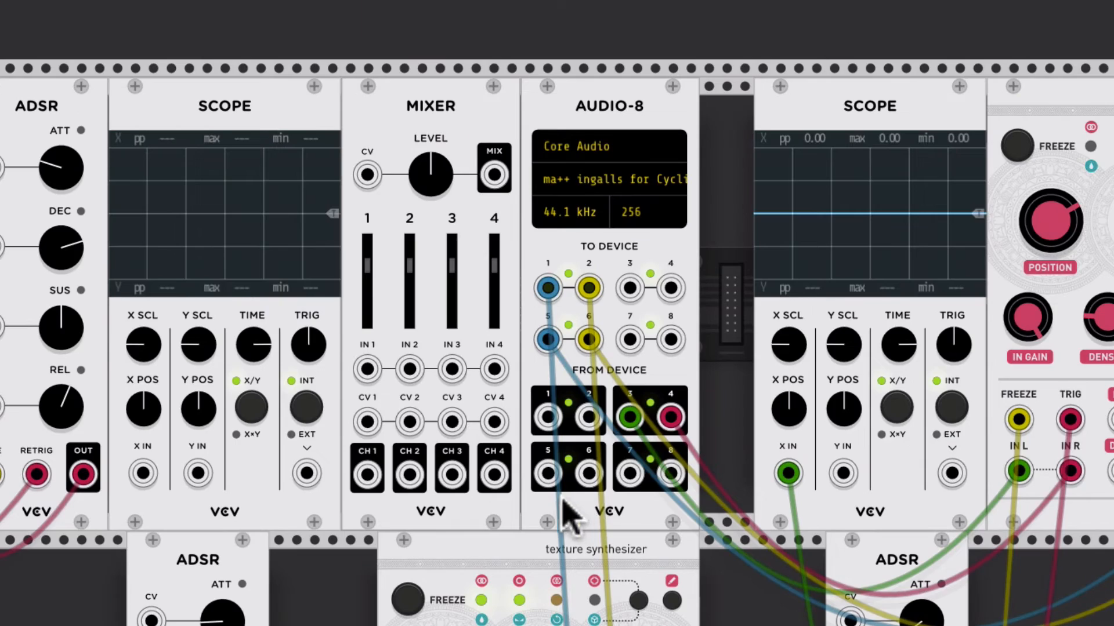
{"action": "scroll", "coordinate": [565, 531], "scroll_direction": "down", "scroll_amount": 2}
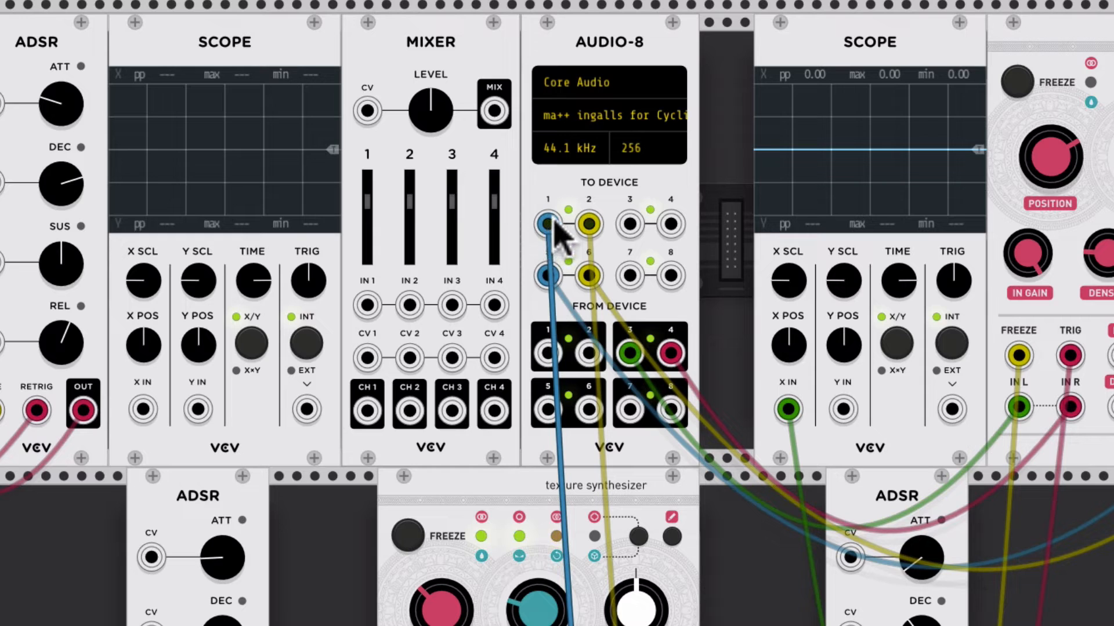
{"action": "scroll", "coordinate": [557, 313], "scroll_direction": "left", "scroll_amount": 1}
{"action": "scroll", "coordinate": [556, 313], "scroll_direction": "right", "scroll_amount": 1}
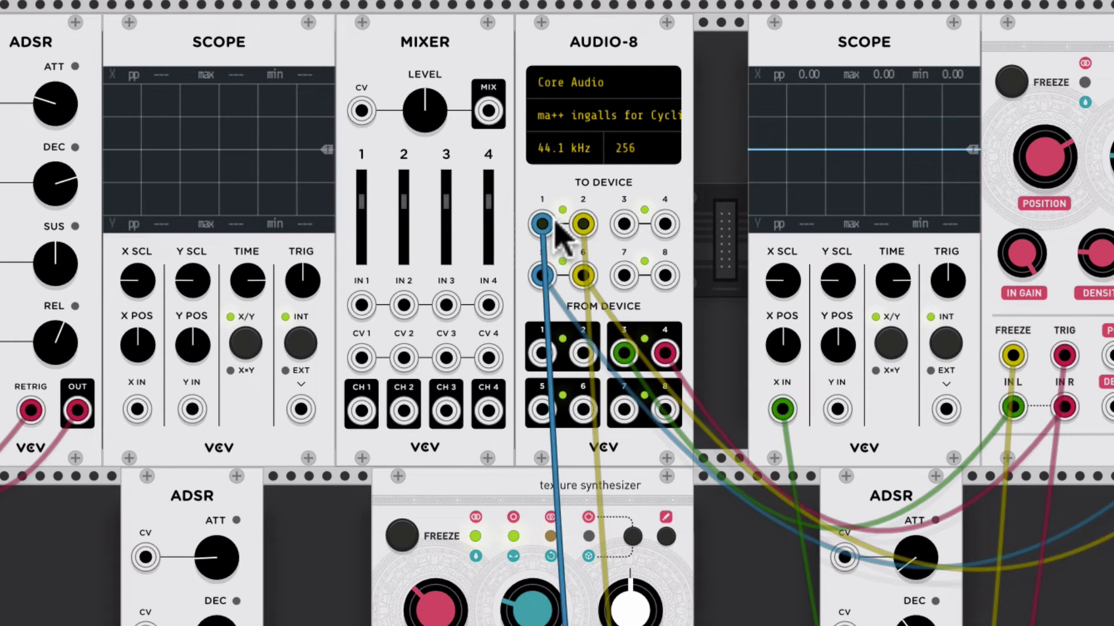
Switch to Logic Pro X and start playback of the VCVRackDemo project
{"action": "key", "text": "super+Tab"}
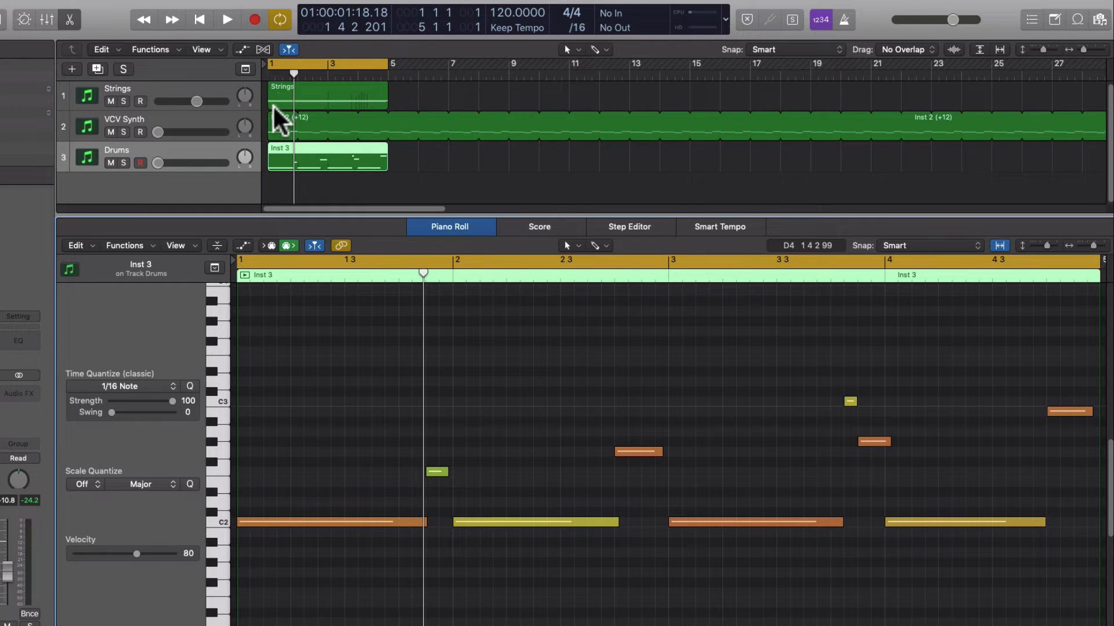
{"action": "key", "text": "space"}
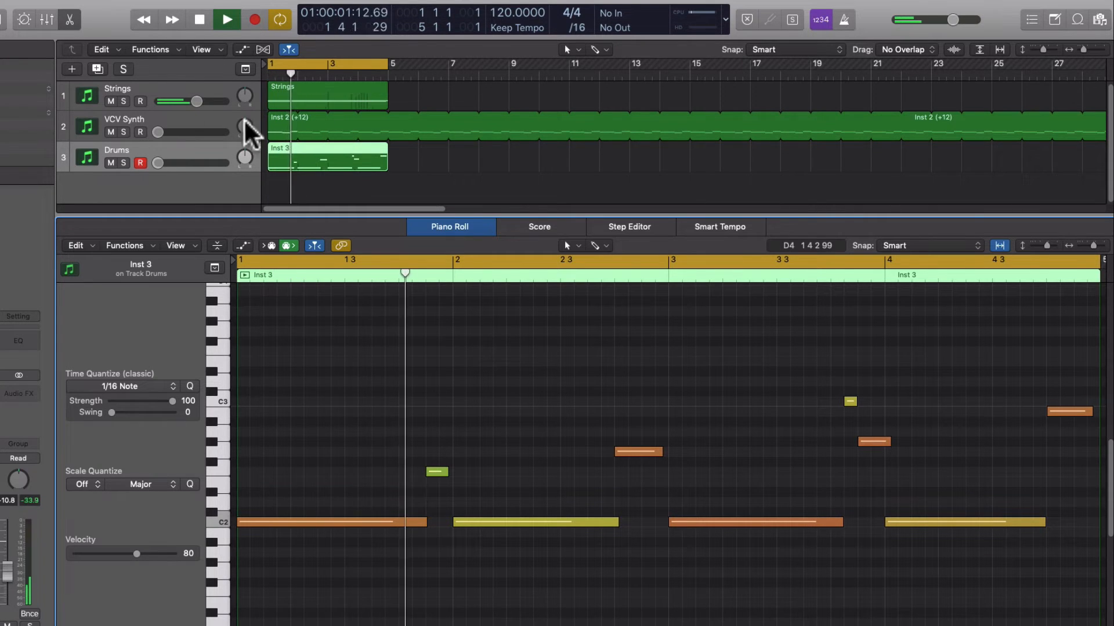
Turn the Strings track fully down and raise the VCV Synth track's volume during playback
{"action": "left_click_drag", "start_coordinate": [157, 132], "coordinate": [204, 132]}
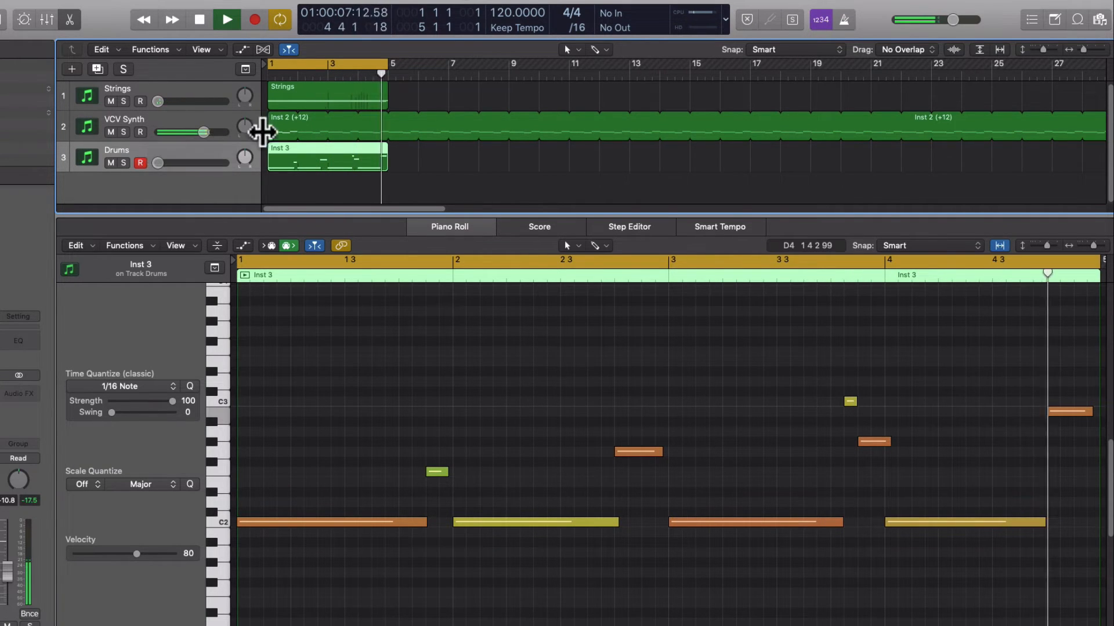
{"action": "left_click", "coordinate": [279, 126]}
Switch to VCV Rack and trace the MIDI-CV gate and clock cables to the lower ADSR and texture synthesizer's FREEZE and TRIG inputs
{"action": "key", "text": "super+Tab"}
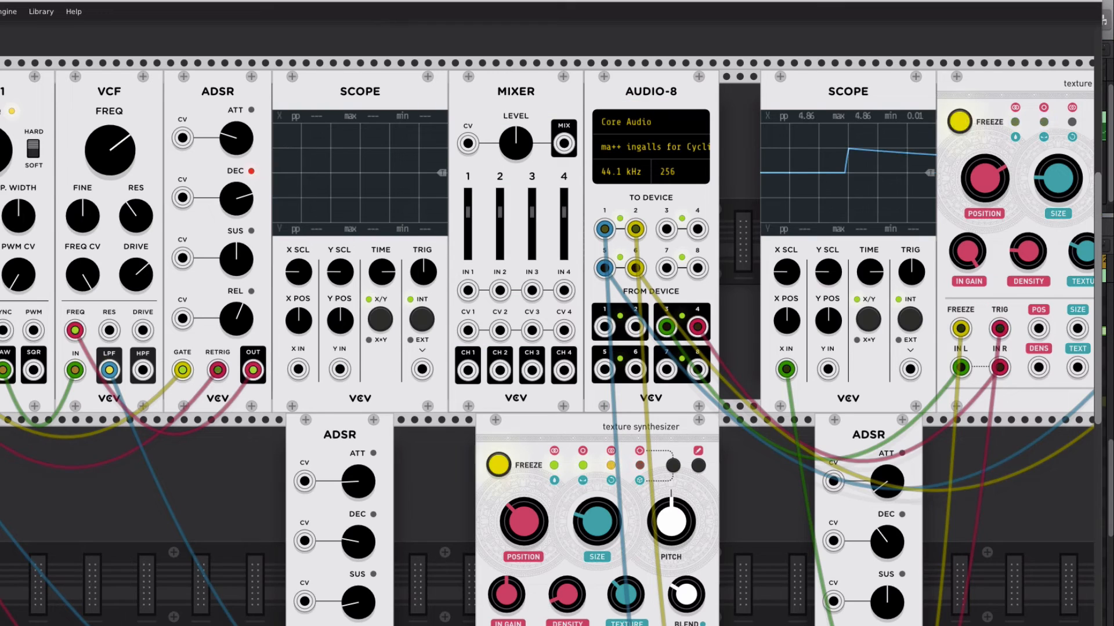
{"action": "scroll", "coordinate": [547, 342], "scroll_direction": "left", "scroll_amount": 6}
{"action": "scroll", "coordinate": [547, 342], "scroll_direction": "right", "scroll_amount": 3}
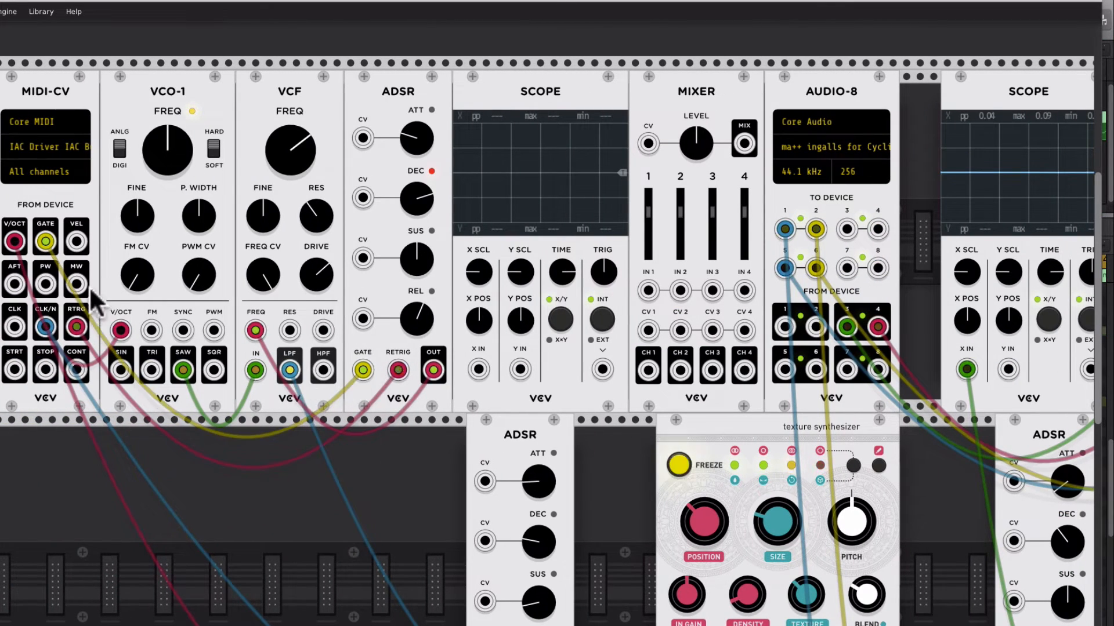
{"action": "scroll", "coordinate": [577, 505], "scroll_direction": "down", "scroll_amount": 5}
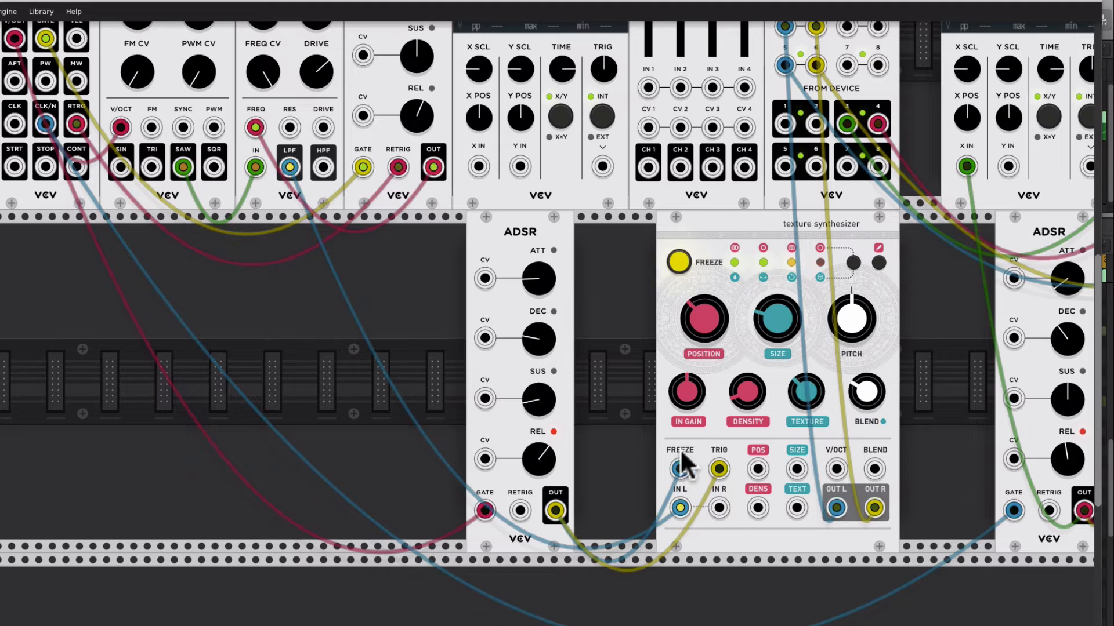
{"action": "left_click_drag", "start_coordinate": [682, 453], "coordinate": [719, 465]}
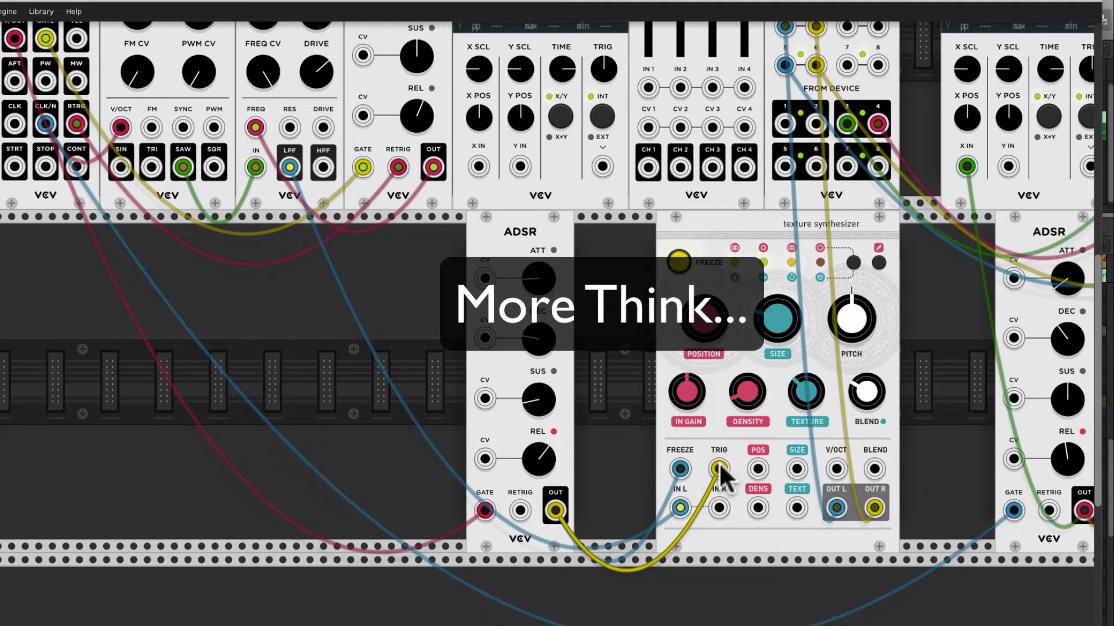
{"action": "scroll", "coordinate": [690, 481], "scroll_direction": "up", "scroll_amount": 2}
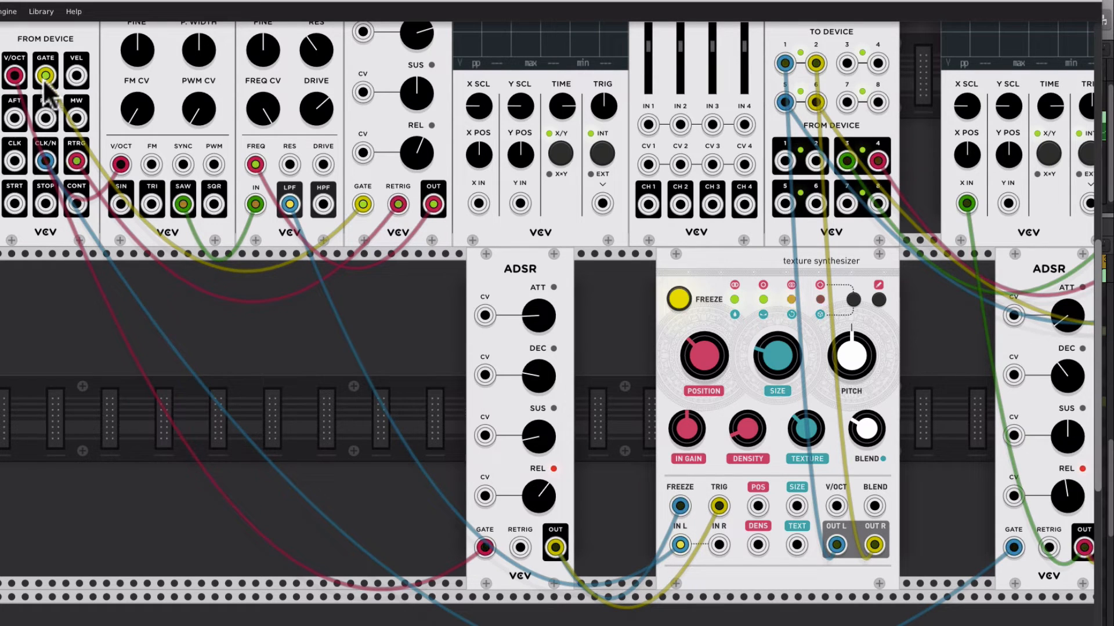
{"action": "mouse_move", "coordinate": [45, 75]}
{"action": "left_mouse_down"}
{"action": "mouse_move", "coordinate": [259, 441]}
{"action": "mouse_move", "coordinate": [473, 534]}
{"action": "mouse_move", "coordinate": [440, 513]}
{"action": "mouse_move", "coordinate": [483, 548]}
{"action": "left_mouse_up"}
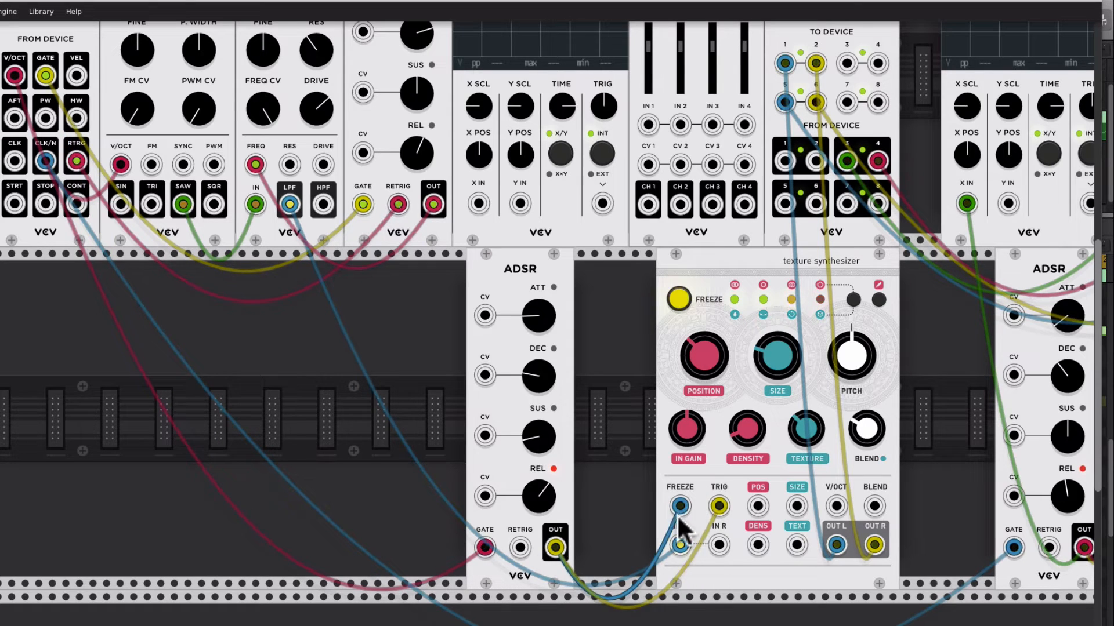
Examine the first texture synthesizer's controls, then follow the AUDIO-8 cabling to the second texture synthesizer
{"action": "scroll", "coordinate": [360, 280], "scroll_direction": "up", "scroll_amount": 3}
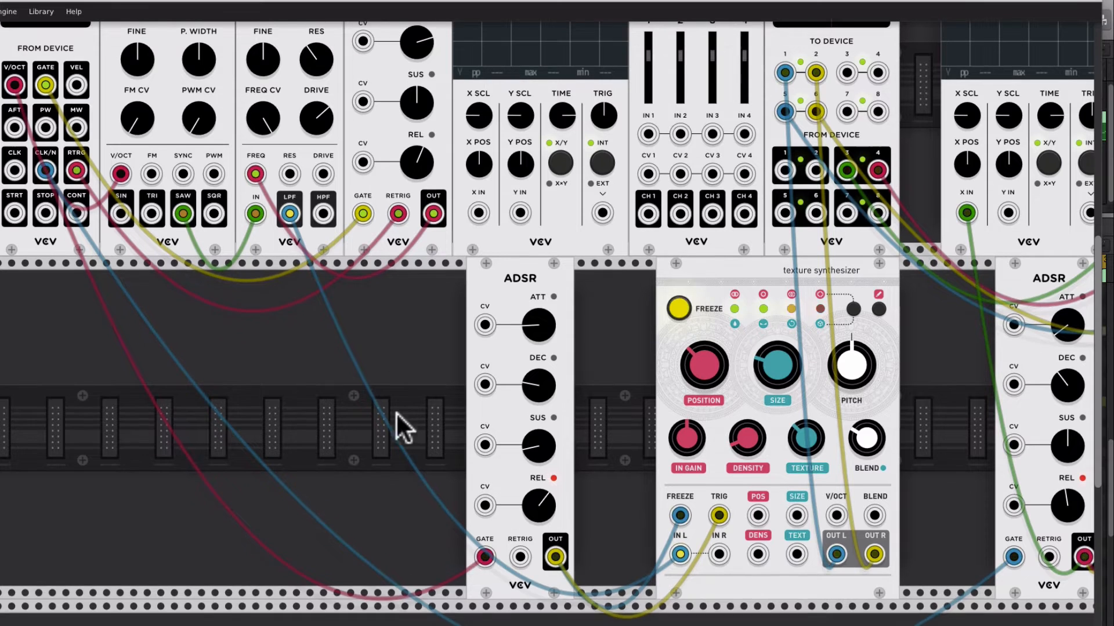
{"action": "scroll", "coordinate": [357, 357], "scroll_direction": "up", "scroll_amount": 2}
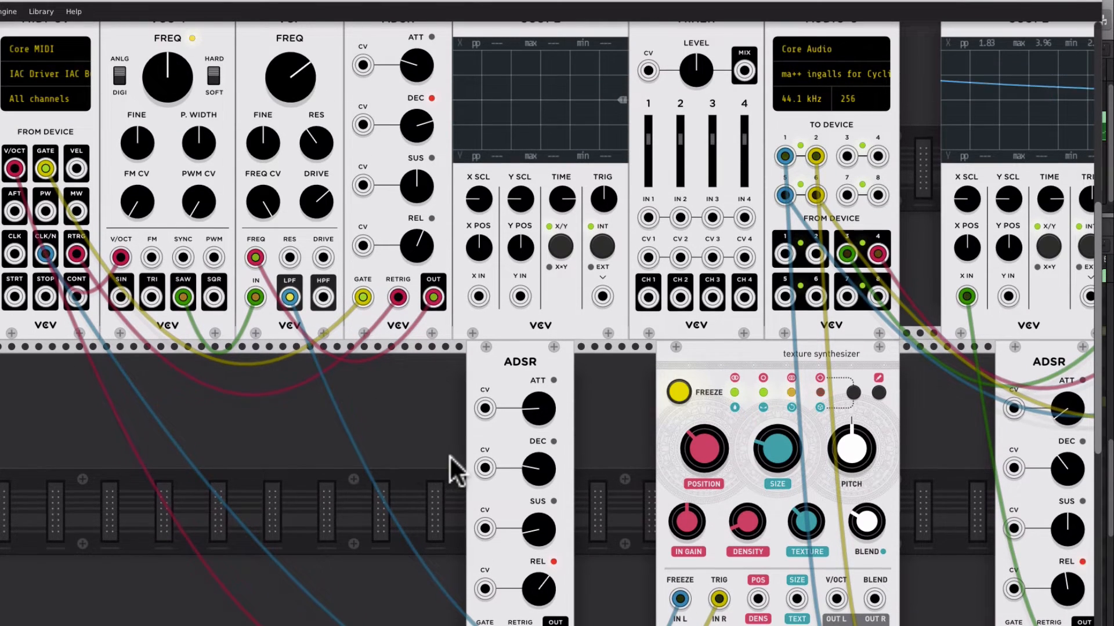
{"action": "scroll", "coordinate": [455, 468], "scroll_direction": "down", "scroll_amount": 6}
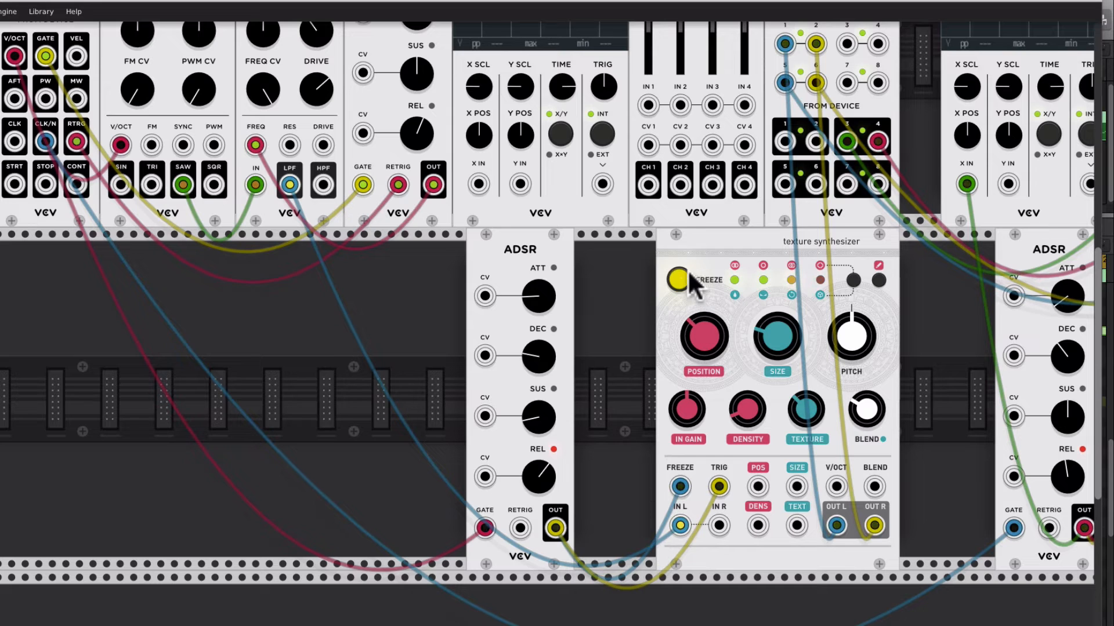
{"action": "scroll", "coordinate": [639, 318], "scroll_direction": "up", "scroll_amount": 2}
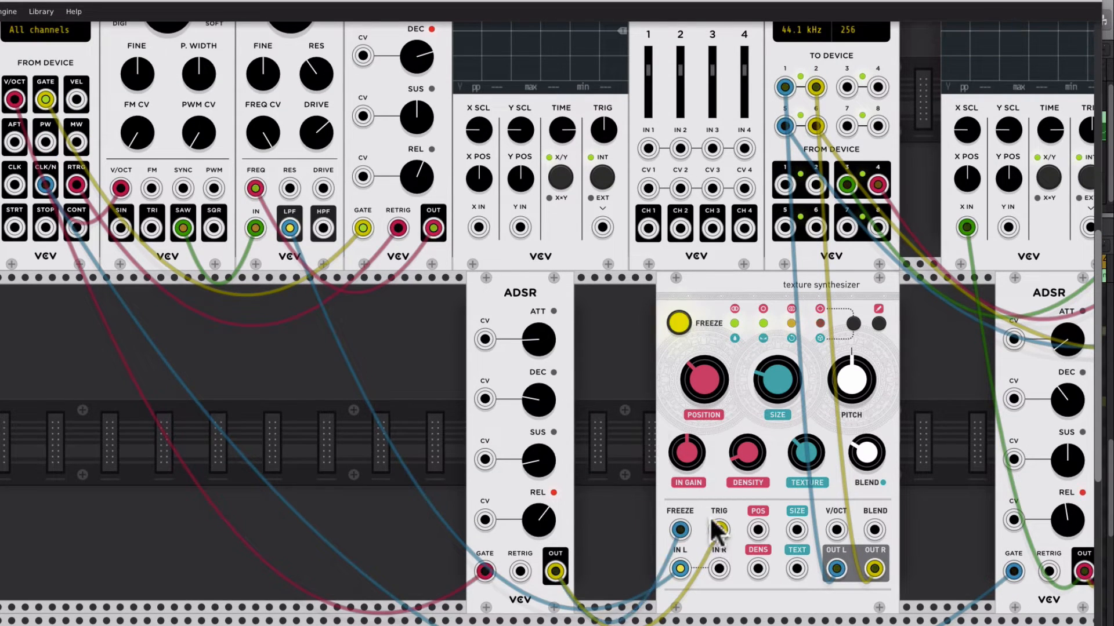
{"action": "scroll", "coordinate": [625, 481], "scroll_direction": "up", "scroll_amount": 3}
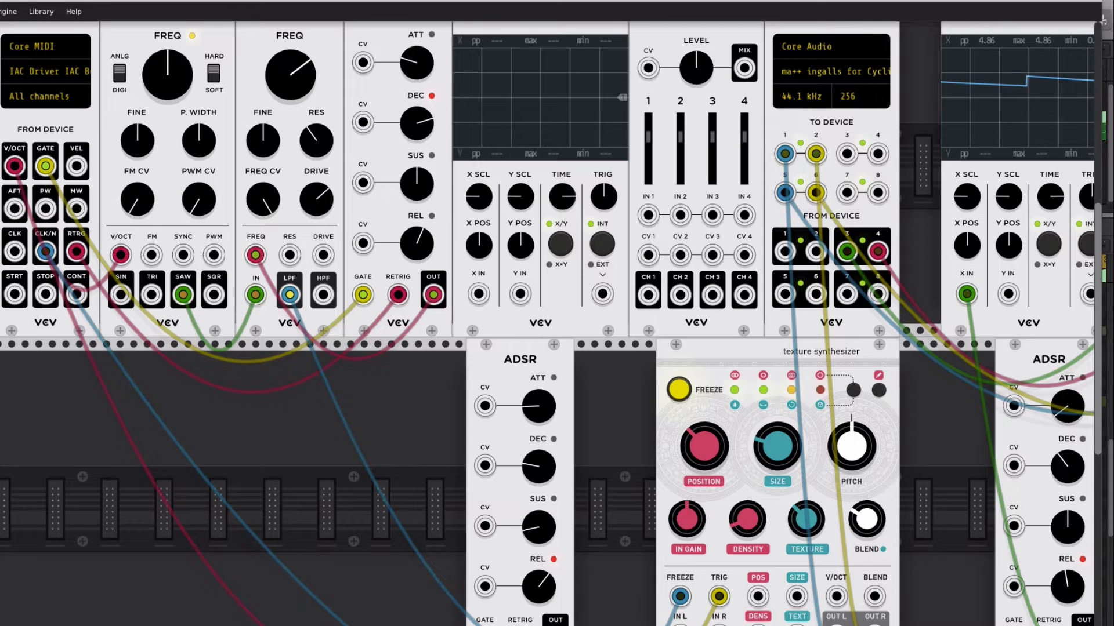
{"action": "scroll", "coordinate": [177, 615], "scroll_direction": "right", "scroll_amount": 9}
{"action": "scroll", "coordinate": [548, 324], "scroll_direction": "right", "scroll_amount": 9}
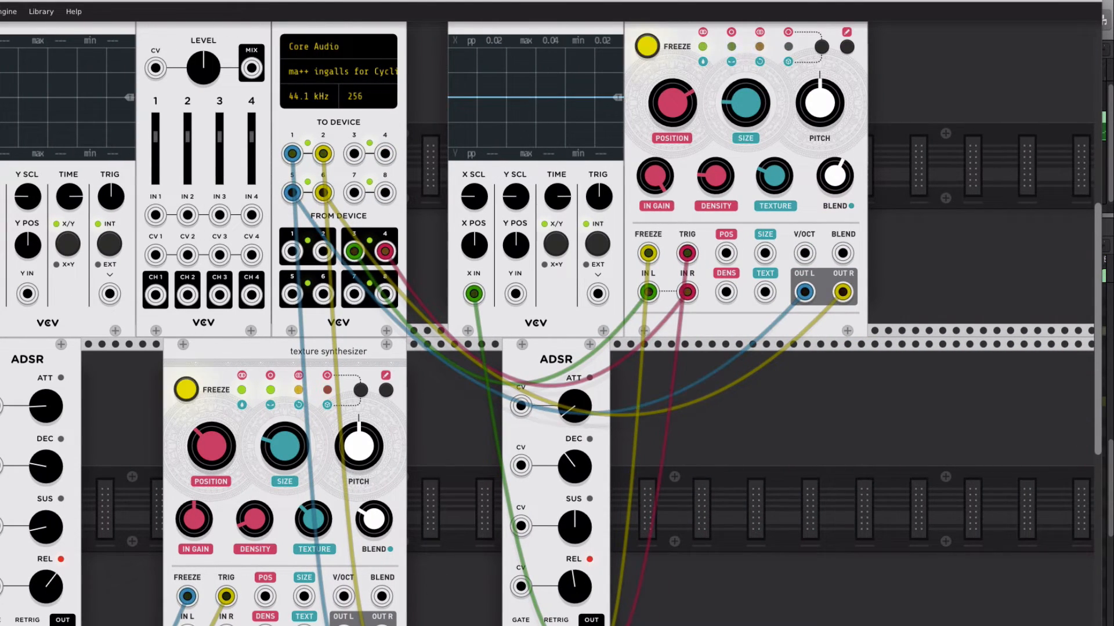
Switch to Logic Pro X, stop playback and turn the VCV Synth track's volume down
{"action": "left_click", "coordinate": [454, 598]}
{"action": "left_click", "coordinate": [435, 174]}
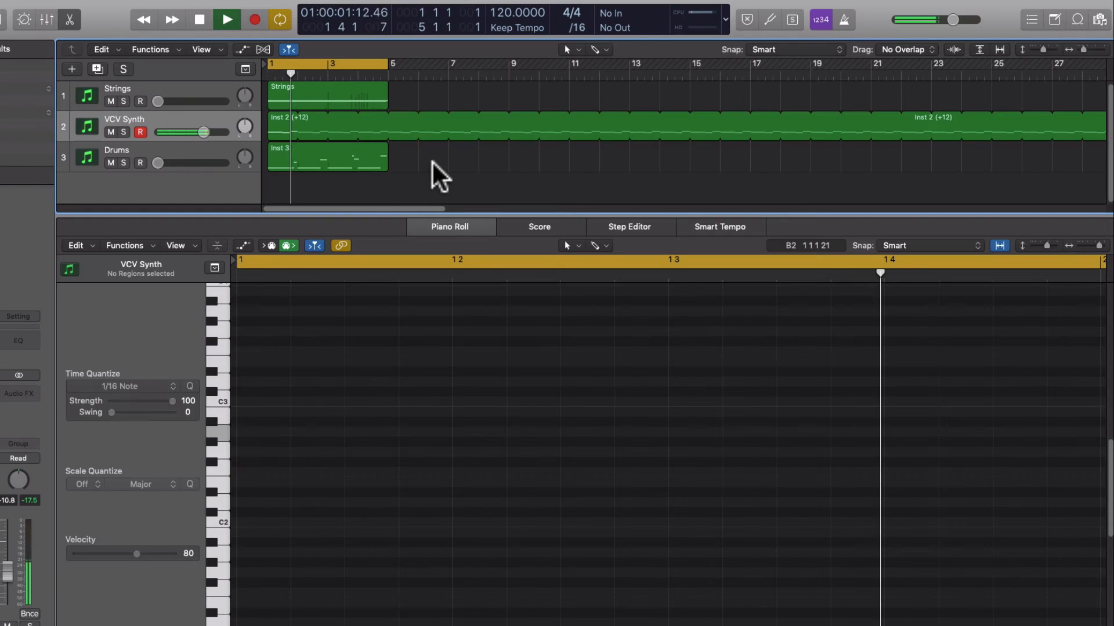
{"action": "key", "text": "space"}
{"action": "left_click_drag", "start_coordinate": [202, 133], "coordinate": [163, 133]}
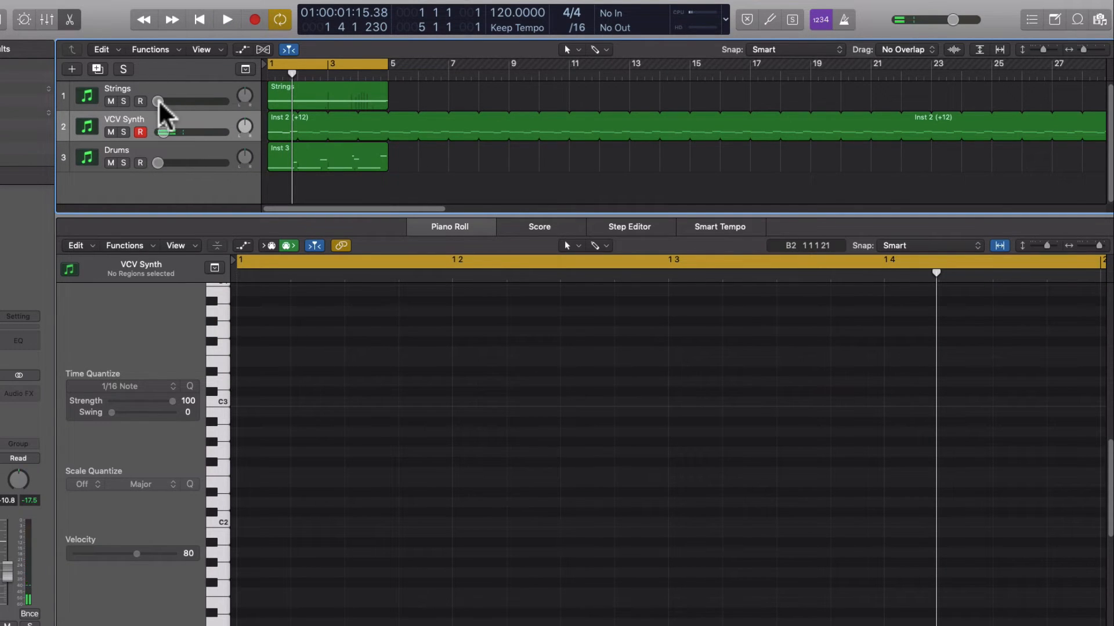
Enlarge the Strings track's height, raise its volume and select the track
{"action": "left_click_drag", "start_coordinate": [240, 110], "coordinate": [222, 153]}
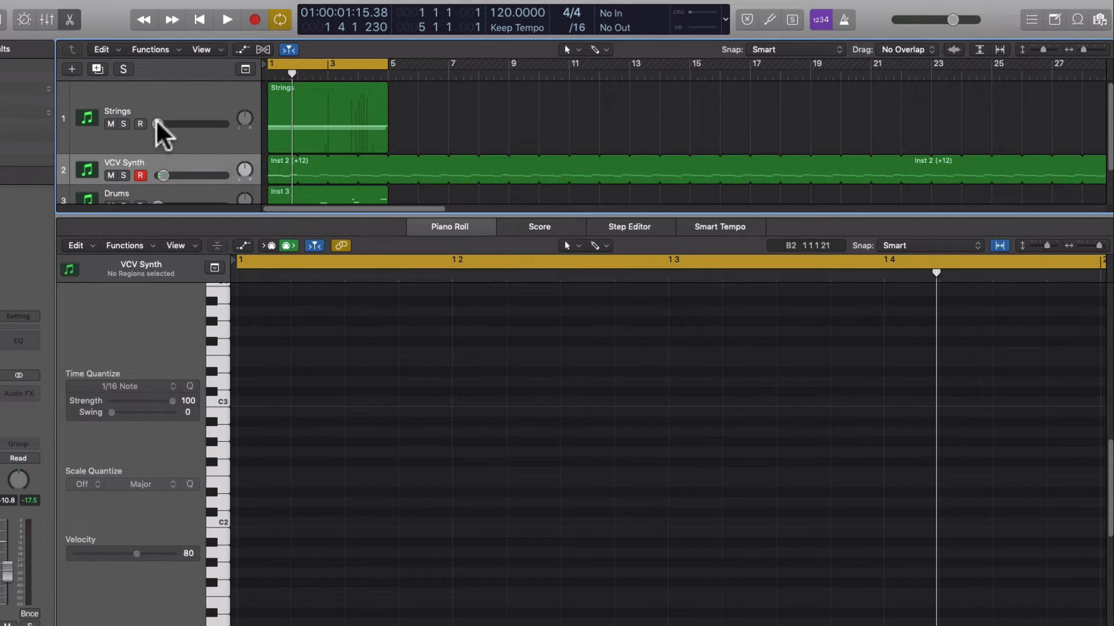
{"action": "left_click_drag", "start_coordinate": [156, 123], "coordinate": [200, 124]}
{"action": "left_click", "coordinate": [149, 112]}
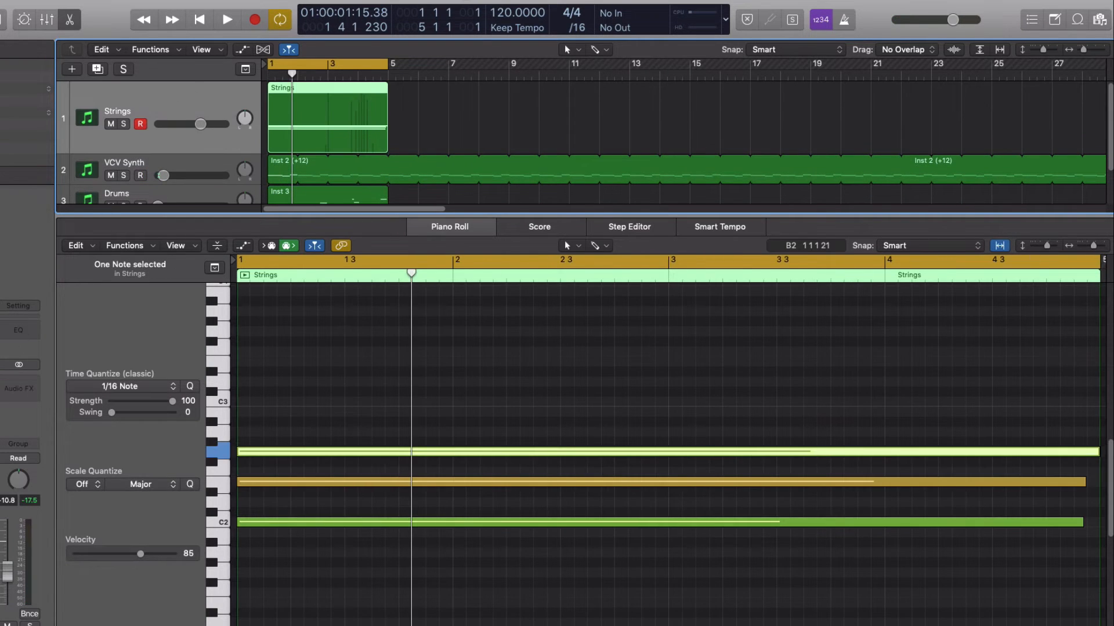
Open the Strings track's LABS instrument, move its window clear of the tracks and deselect the piano roll note
{"action": "left_click", "coordinate": [1, 364]}
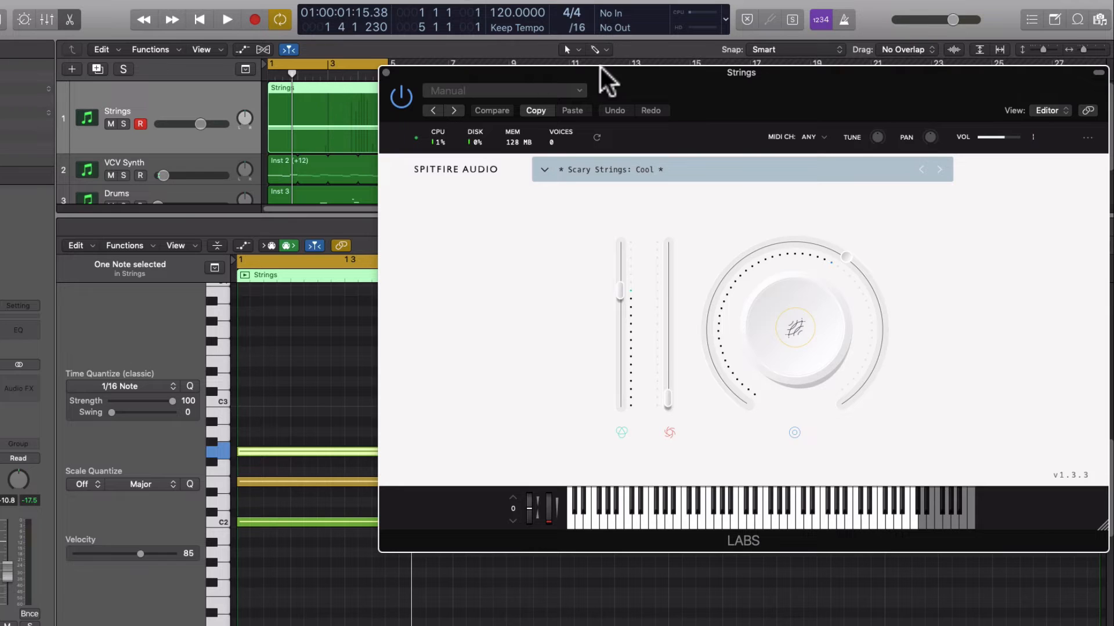
{"action": "left_click_drag", "start_coordinate": [581, 69], "coordinate": [683, 194]}
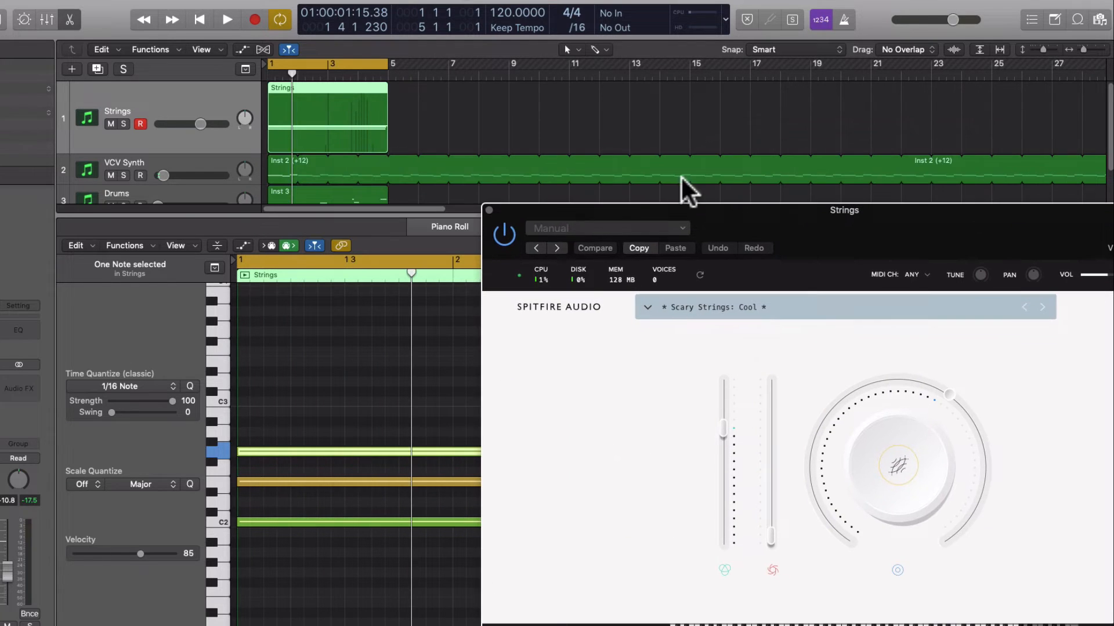
{"action": "left_click", "coordinate": [269, 429]}
{"action": "left_click", "coordinate": [224, 112]}
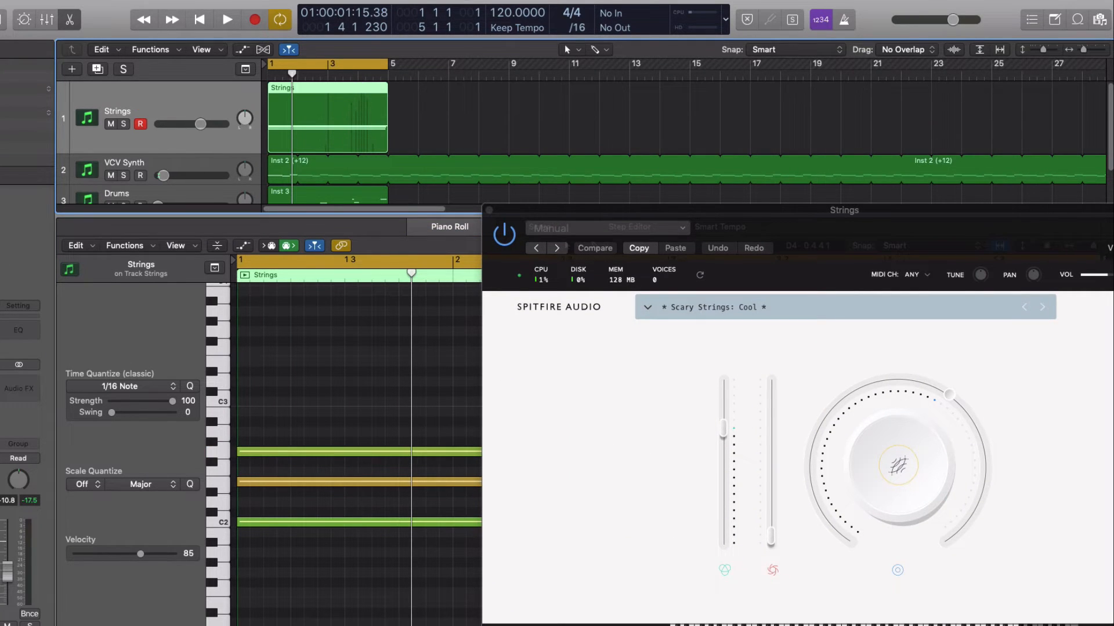
{"action": "left_click", "coordinate": [157, 155]}
{"action": "left_click", "coordinate": [157, 106]}
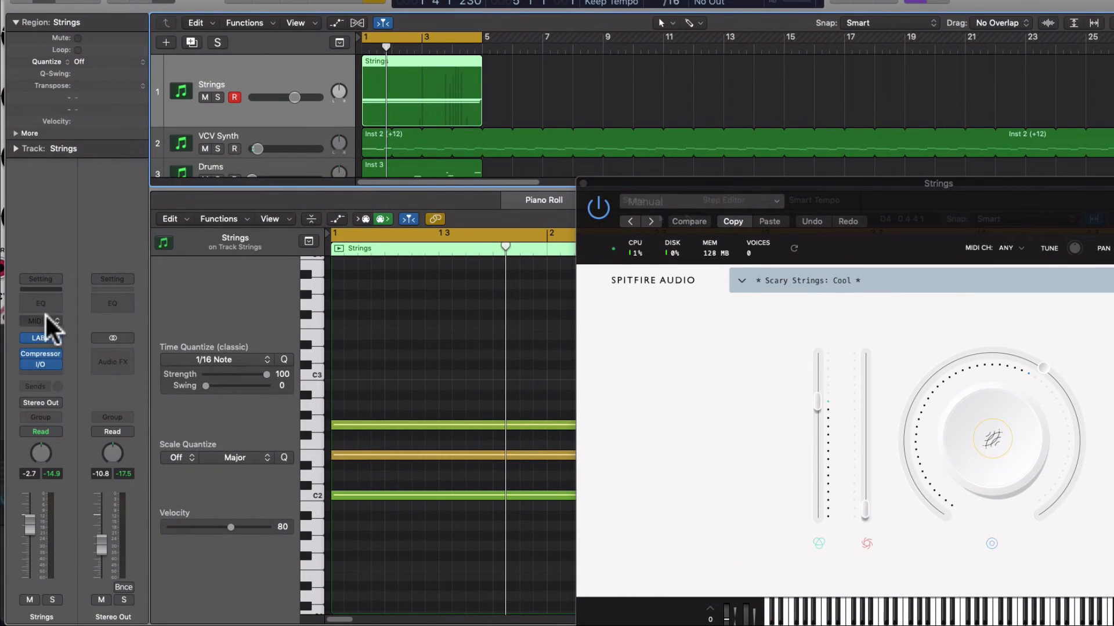
Locate the stereo I/O plug-in in the Utility category for the Strings channel's effect slot
{"action": "left_click", "coordinate": [55, 363]}
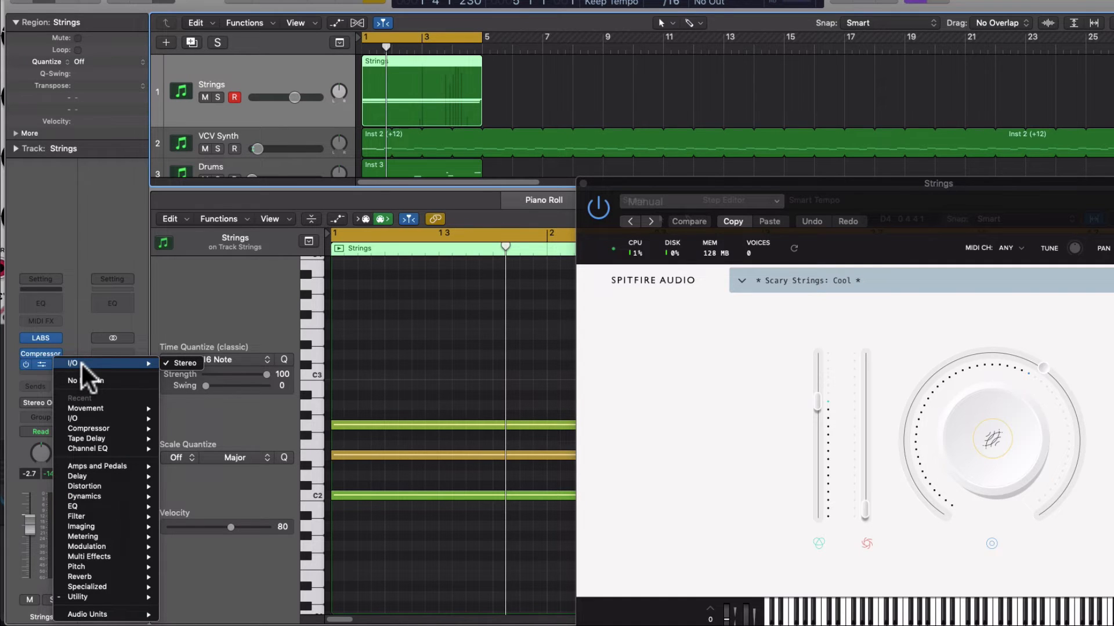
{"action": "mouse_move", "coordinate": [142, 597]}
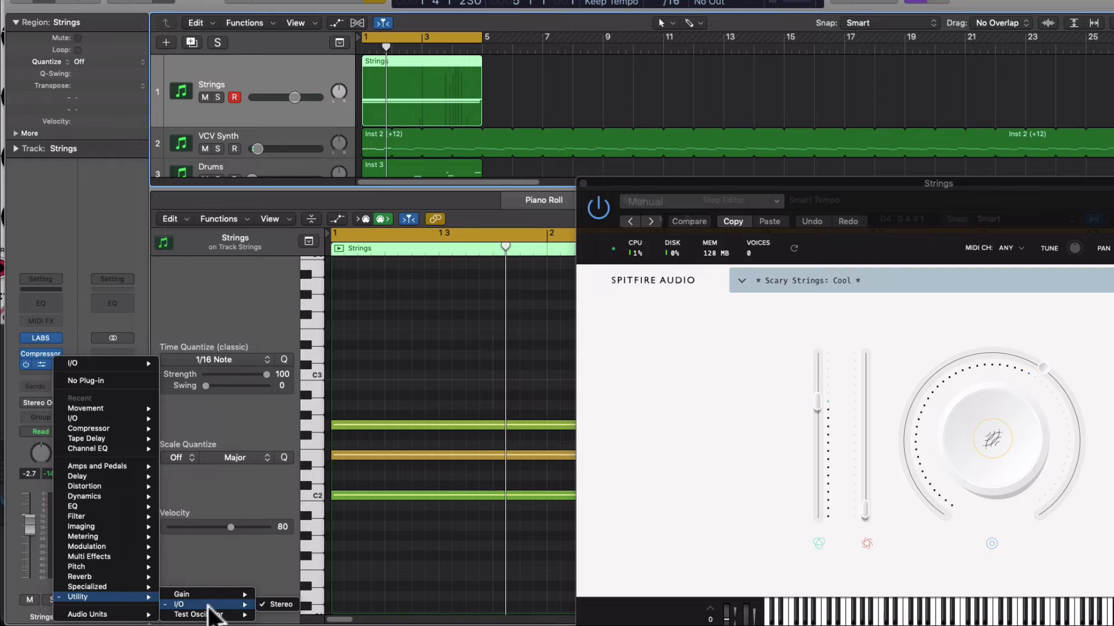
{"action": "left_click", "coordinate": [74, 256]}
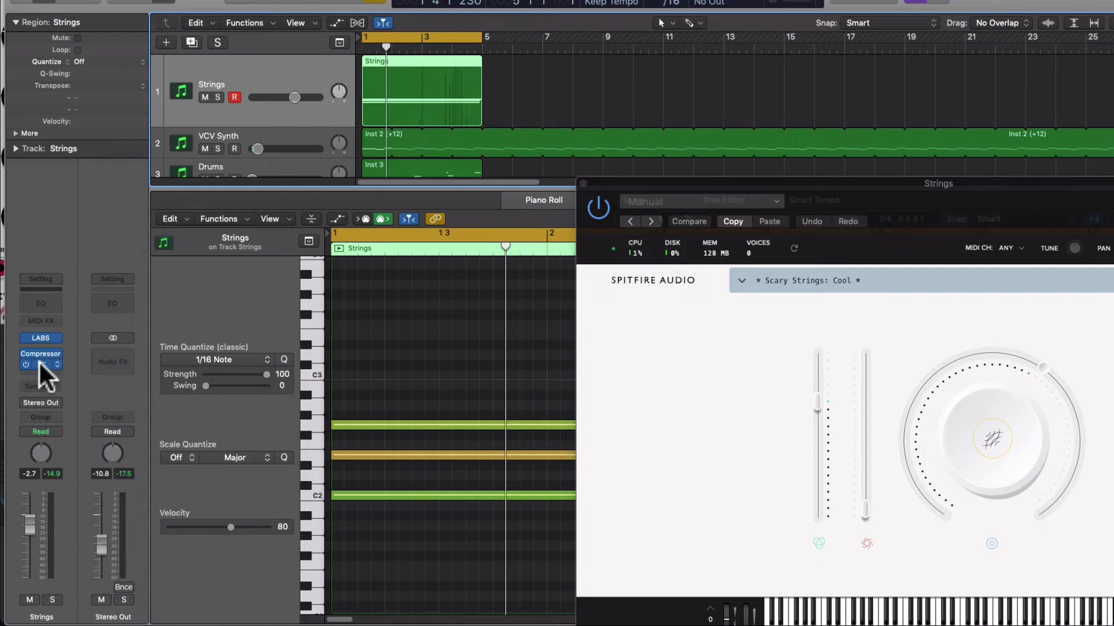
Open the Strings channel's I/O plug-in settings and place the window over the project for inspection
{"action": "left_click", "coordinate": [41, 365]}
{"action": "left_click_drag", "start_coordinate": [780, 59], "coordinate": [340, 179]}
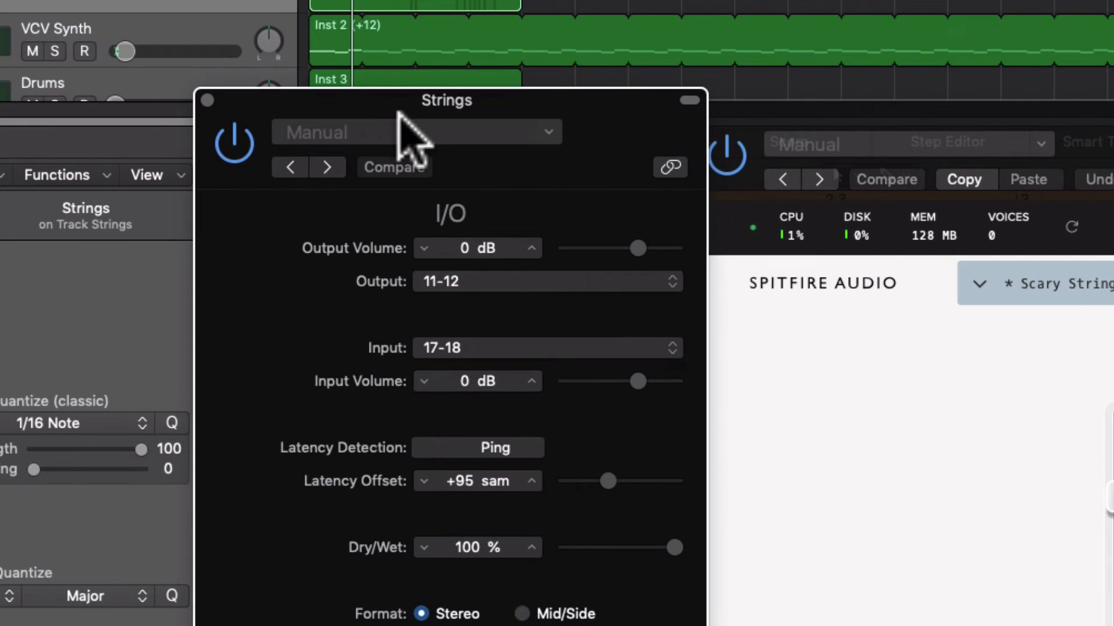
{"action": "left_click_drag", "start_coordinate": [408, 184], "coordinate": [425, 130]}
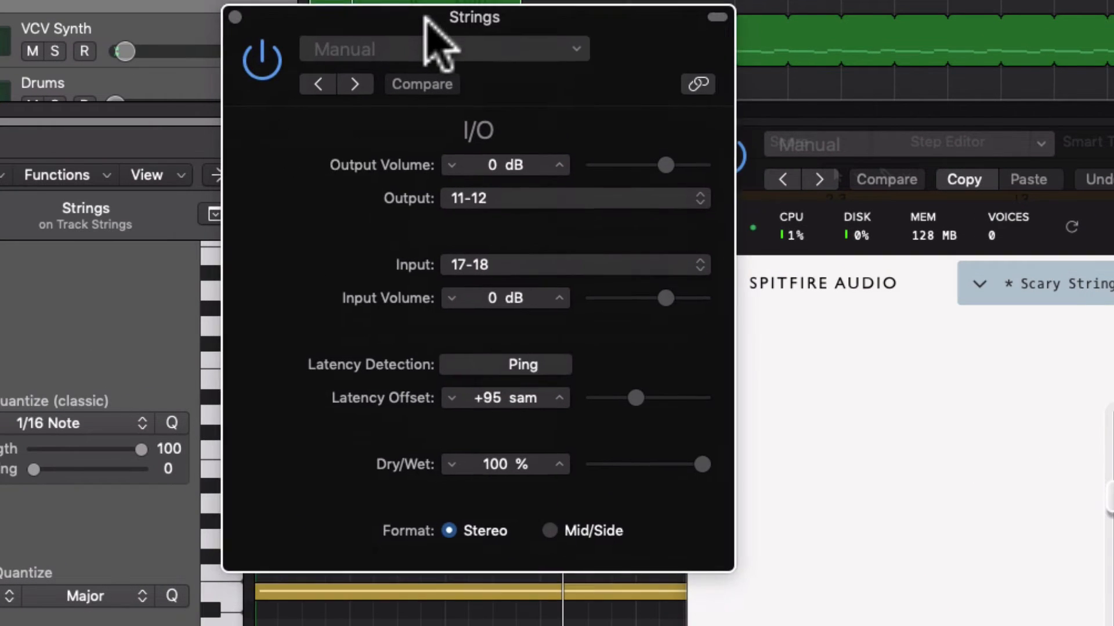
{"action": "left_click_drag", "start_coordinate": [348, 14], "coordinate": [495, 42]}
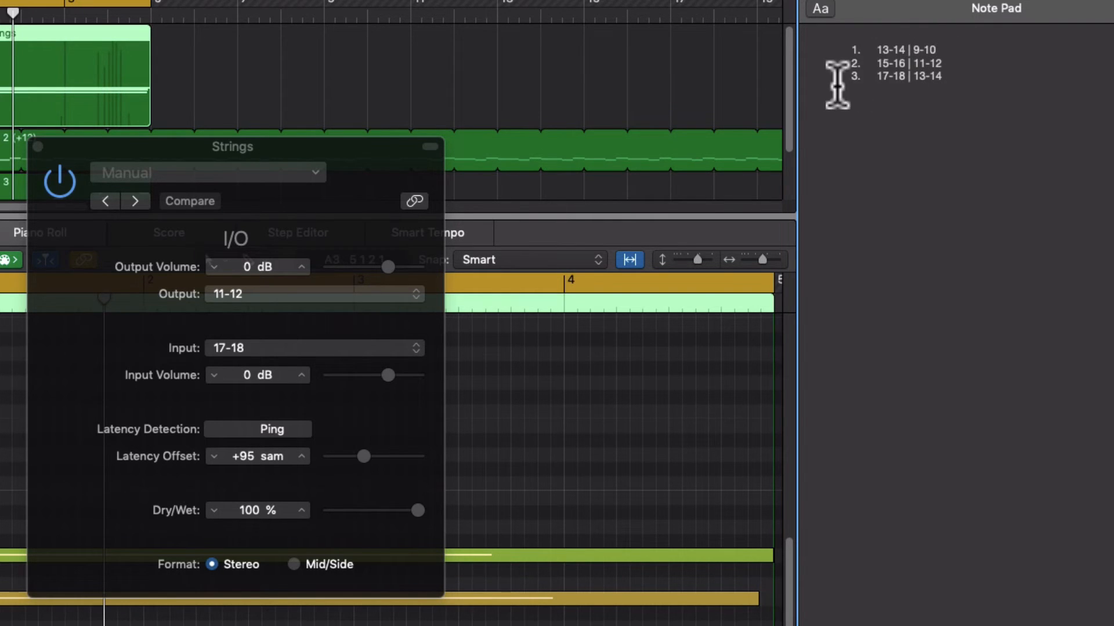
Compare the I/O plug-in's output and input channel pairs with the routing list in the project's Note Pad
{"action": "left_click", "coordinate": [364, 161]}
{"action": "left_click_drag", "start_coordinate": [365, 161], "coordinate": [432, 104]}
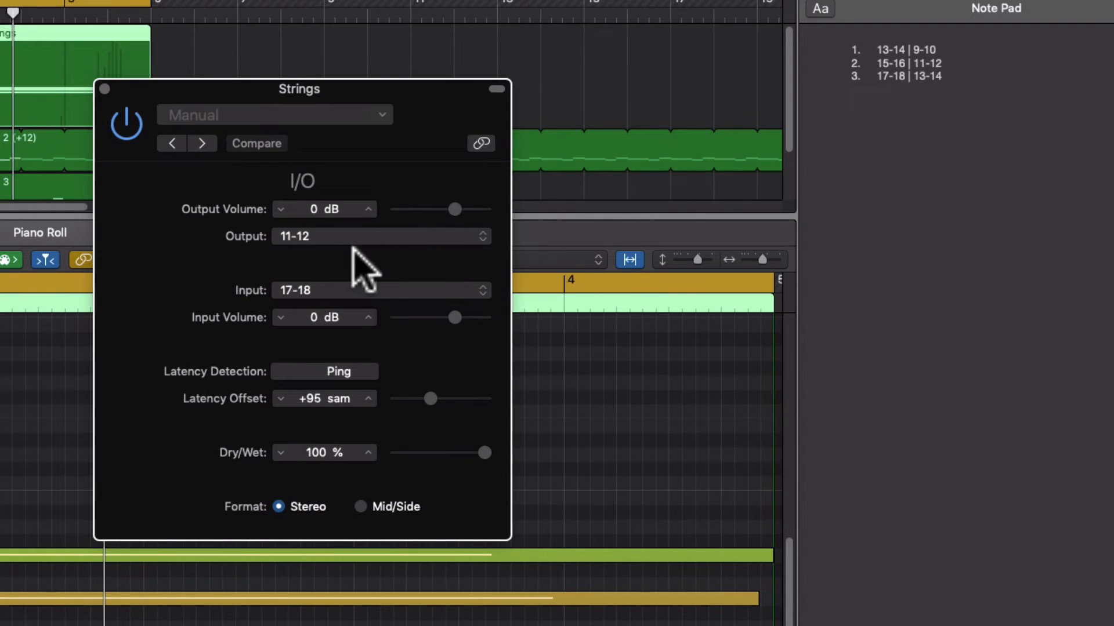
{"action": "left_click_drag", "start_coordinate": [463, 126], "coordinate": [450, 95]}
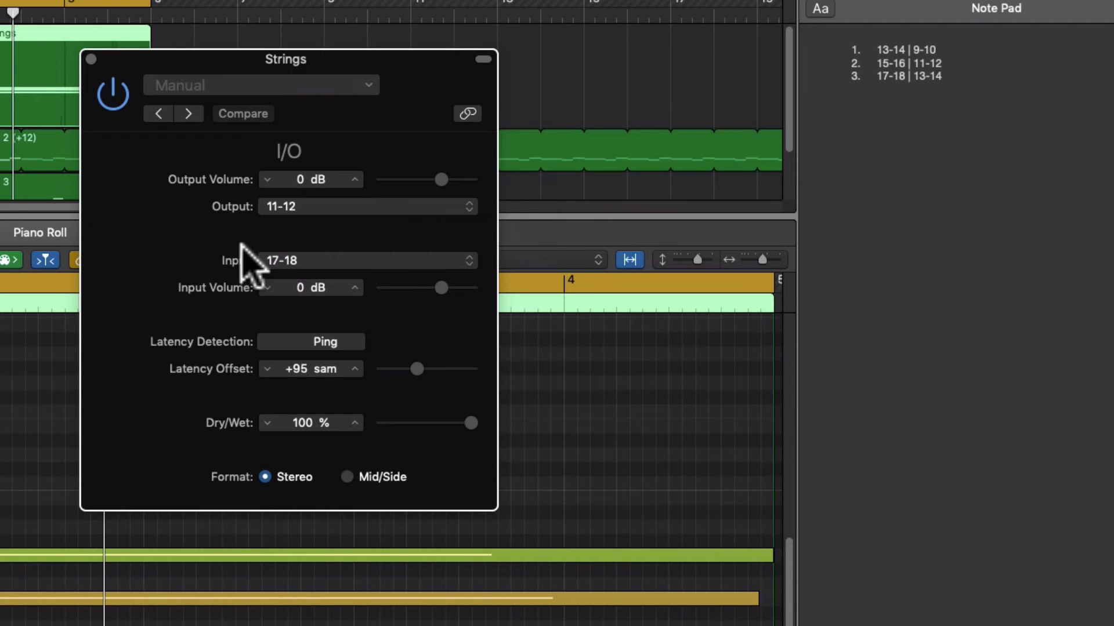
{"action": "left_click_drag", "start_coordinate": [204, 65], "coordinate": [116, 83]}
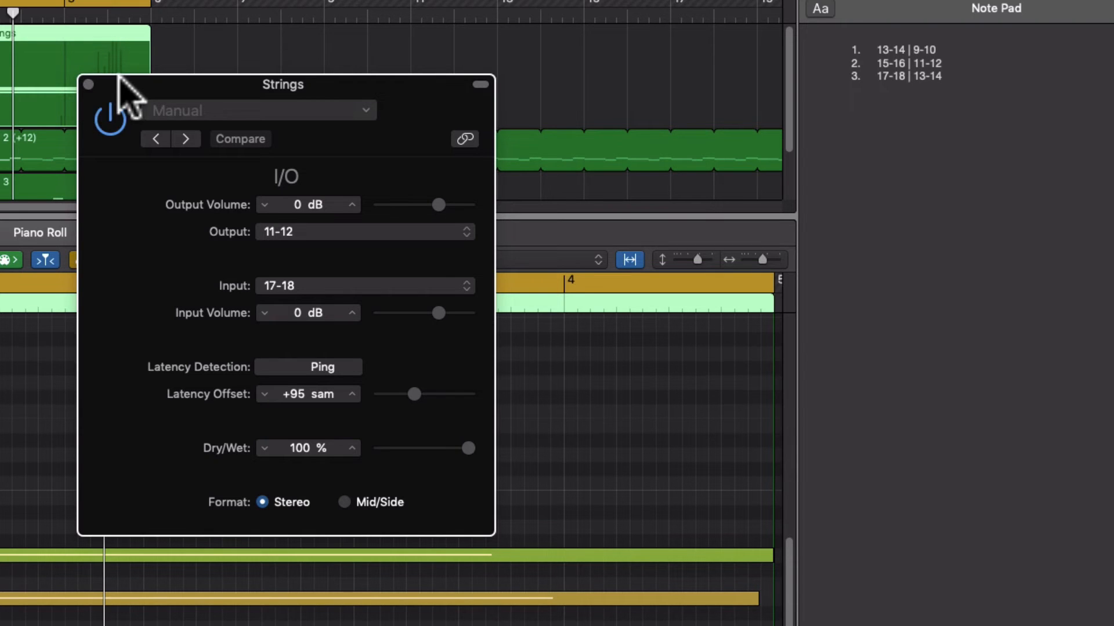
{"action": "left_click_drag", "start_coordinate": [83, 80], "coordinate": [103, 54]}
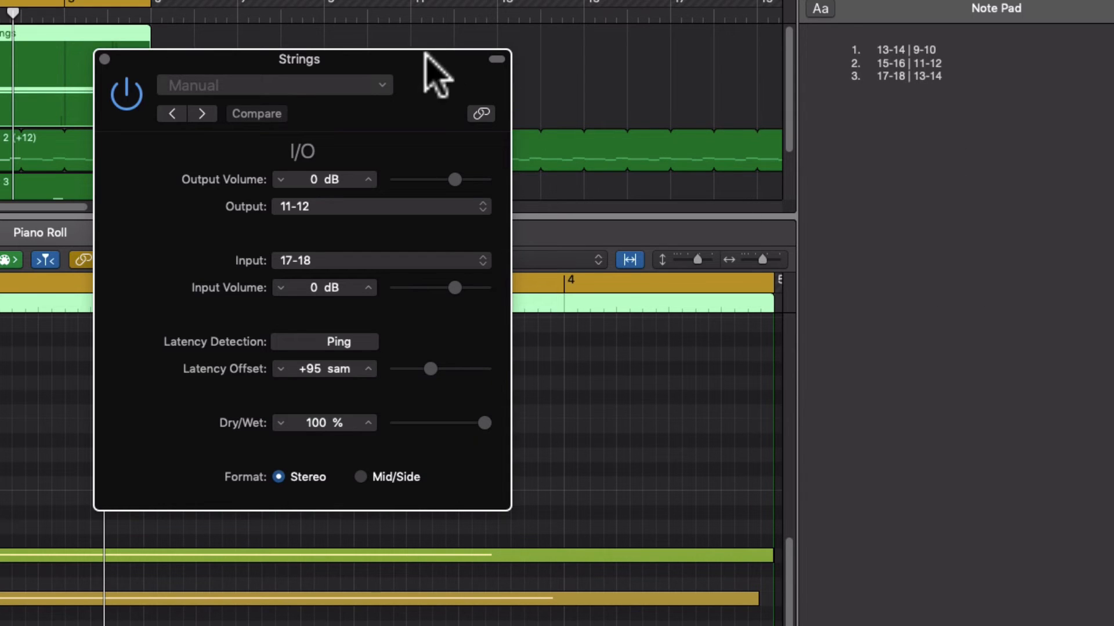
{"action": "left_click_drag", "start_coordinate": [424, 61], "coordinate": [495, 222]}
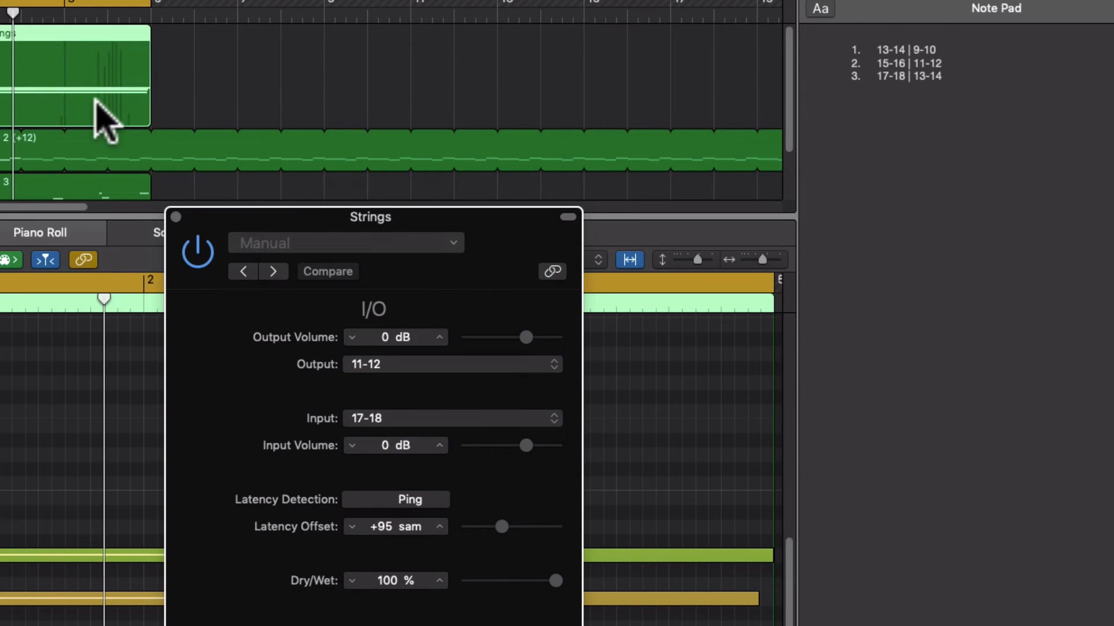
Switch to VCV Rack and narrow its window beside Logic's I/O settings, with AUDIO-8 and the second SCOPE in view
{"action": "key", "text": "super+Tab"}
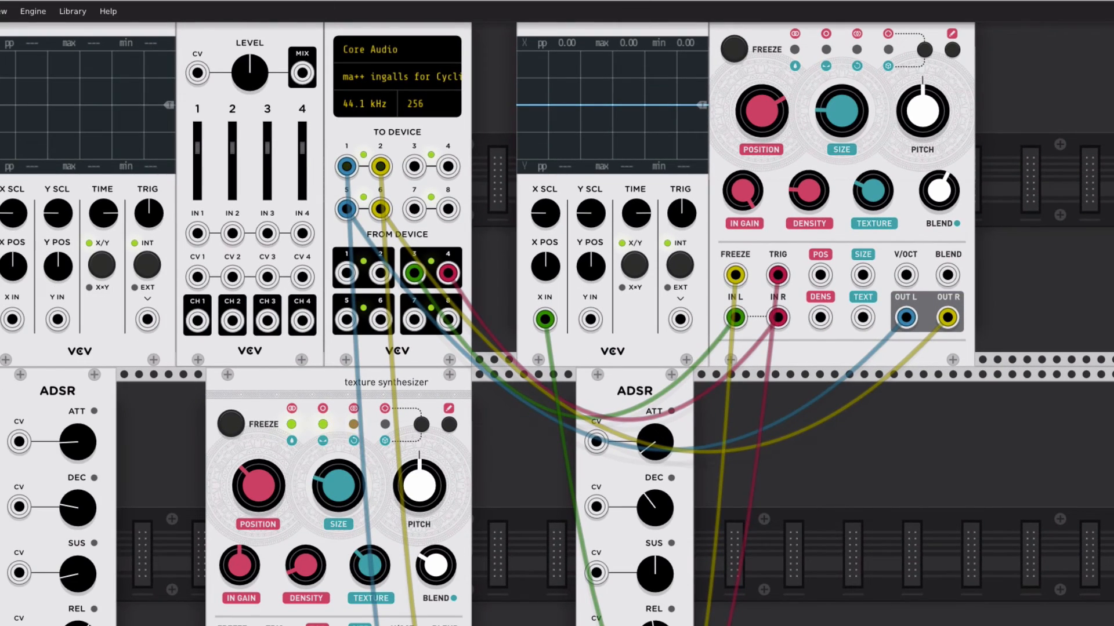
{"action": "left_click_drag", "start_coordinate": [1108, 55], "coordinate": [373, 70]}
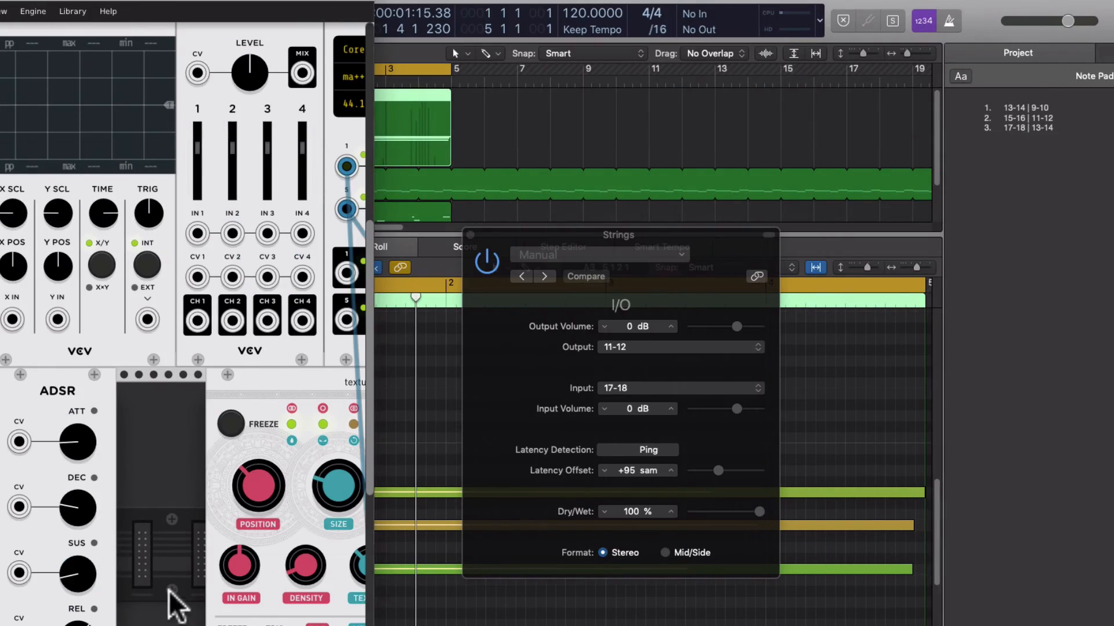
{"action": "scroll", "coordinate": [197, 574], "scroll_direction": "right", "scroll_amount": 15}
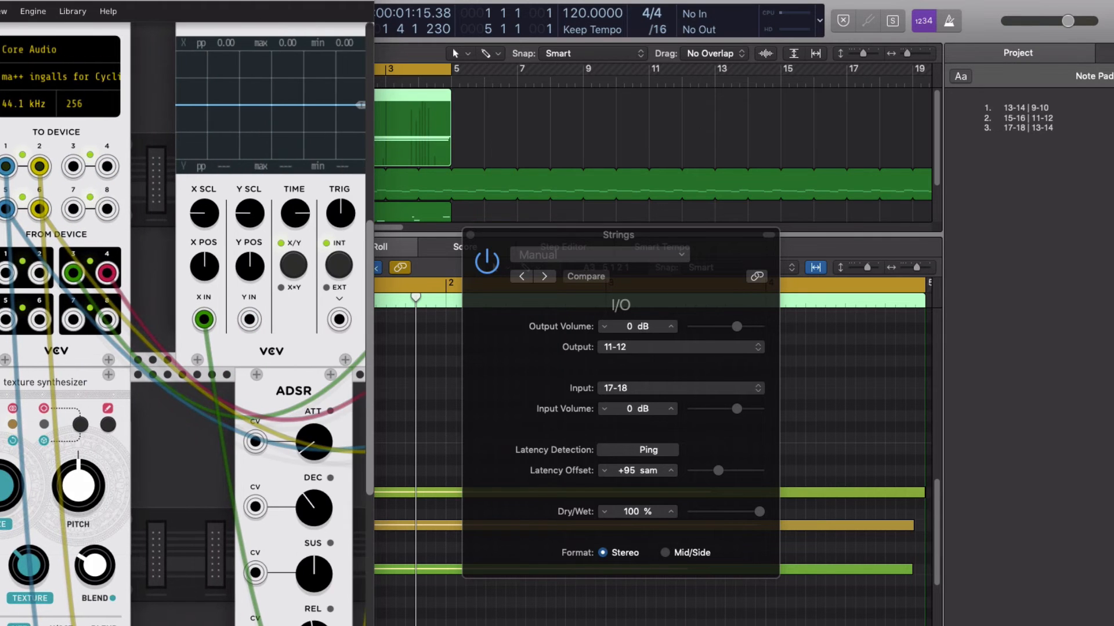
Widen the VCV Rack window and compare the patching of AUDIO-8 and the upper texture synthesizer with the I/O plug-in's channel pairs
{"action": "left_click_drag", "start_coordinate": [376, 505], "coordinate": [968, 510]}
{"action": "scroll", "coordinate": [410, 390], "scroll_direction": "left", "scroll_amount": 5}
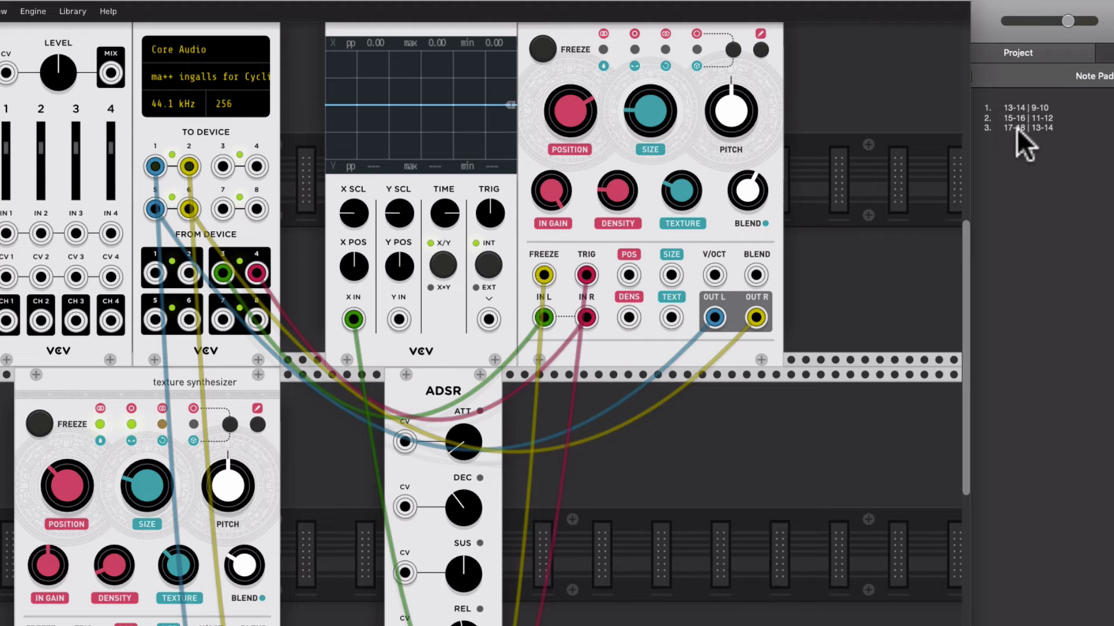
{"action": "left_click_drag", "start_coordinate": [204, 0], "coordinate": [500, 395]}
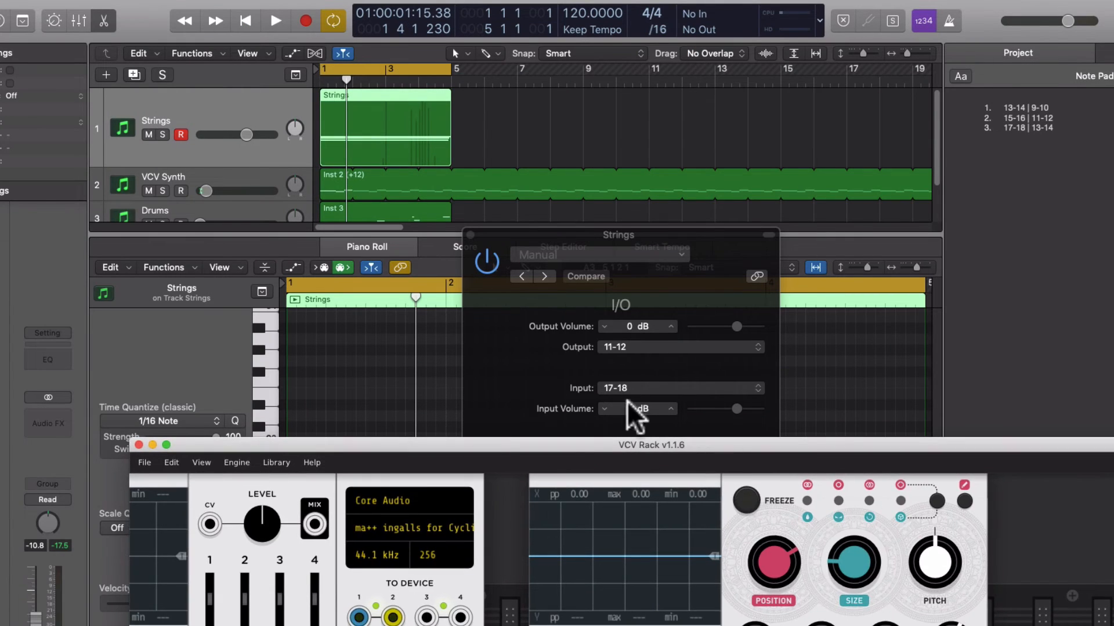
{"action": "left_click_drag", "start_coordinate": [633, 439], "coordinate": [479, 4]}
Switch to Logic Pro X, solo the Strings track and start playback
{"action": "left_click", "coordinate": [278, 0]}
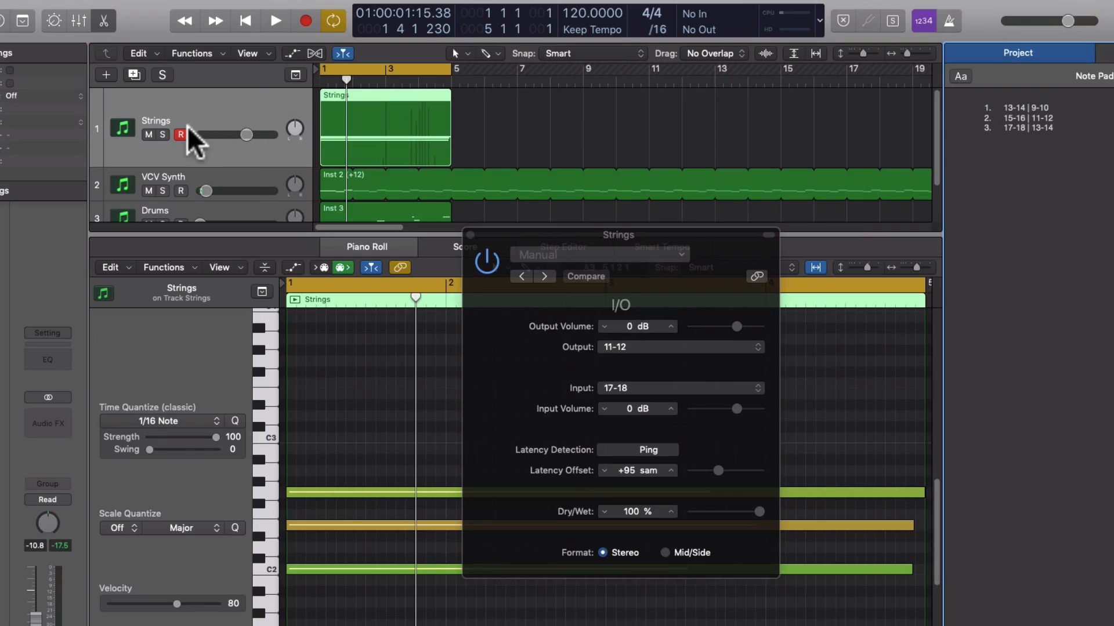
{"action": "left_click", "coordinate": [162, 134]}
{"action": "key", "text": "space"}
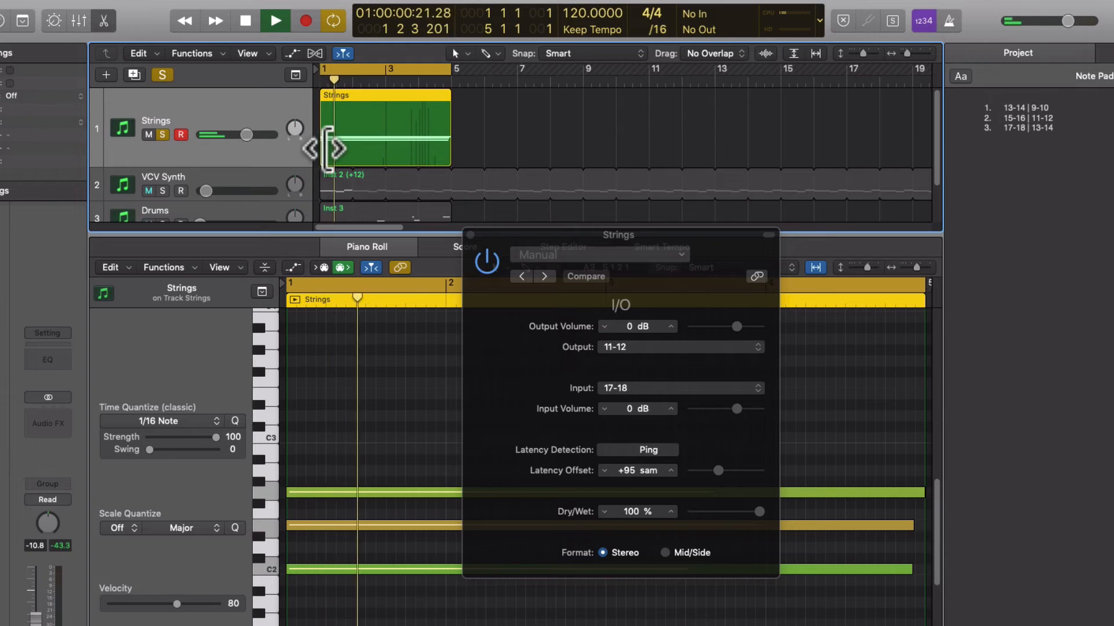
Switch to VCV Rack, raise Logic's Stereo Out fader to 0.3 dB and reposition the Rack window to show the upper texture synthesizer
{"action": "key", "text": "super+Tab"}
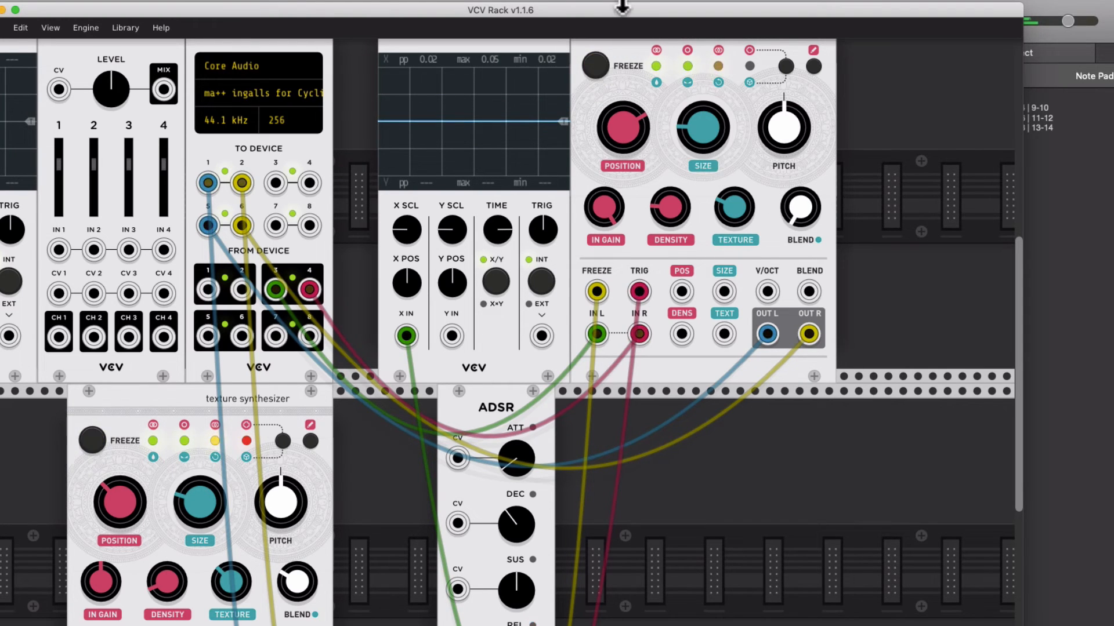
{"action": "left_click_drag", "start_coordinate": [610, 13], "coordinate": [609, 0]}
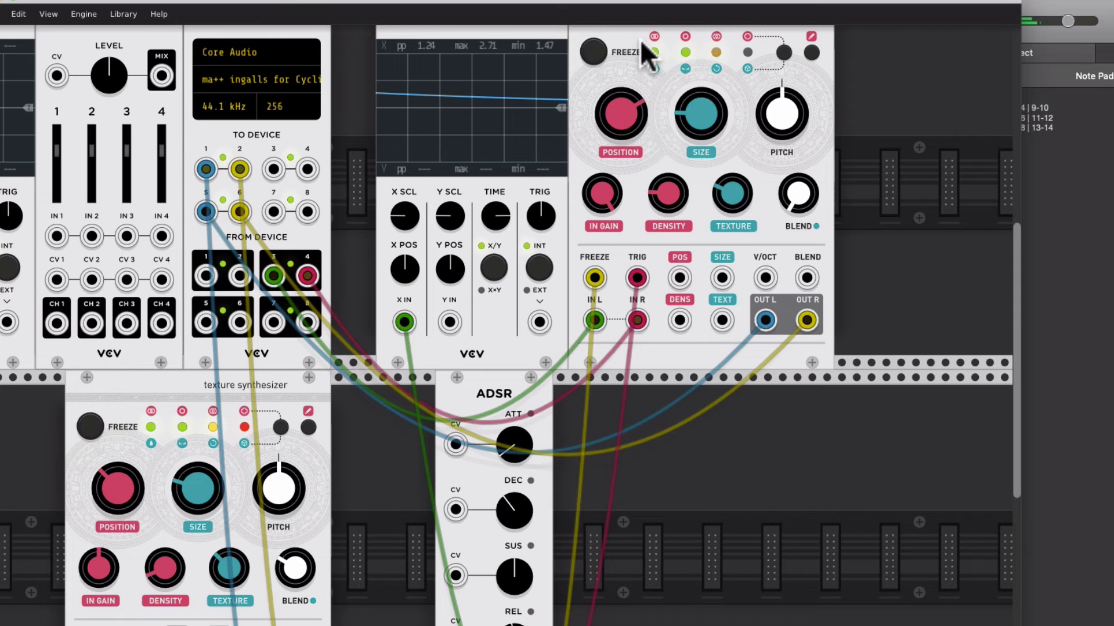
{"action": "left_click_drag", "start_coordinate": [288, 4], "coordinate": [642, 13]}
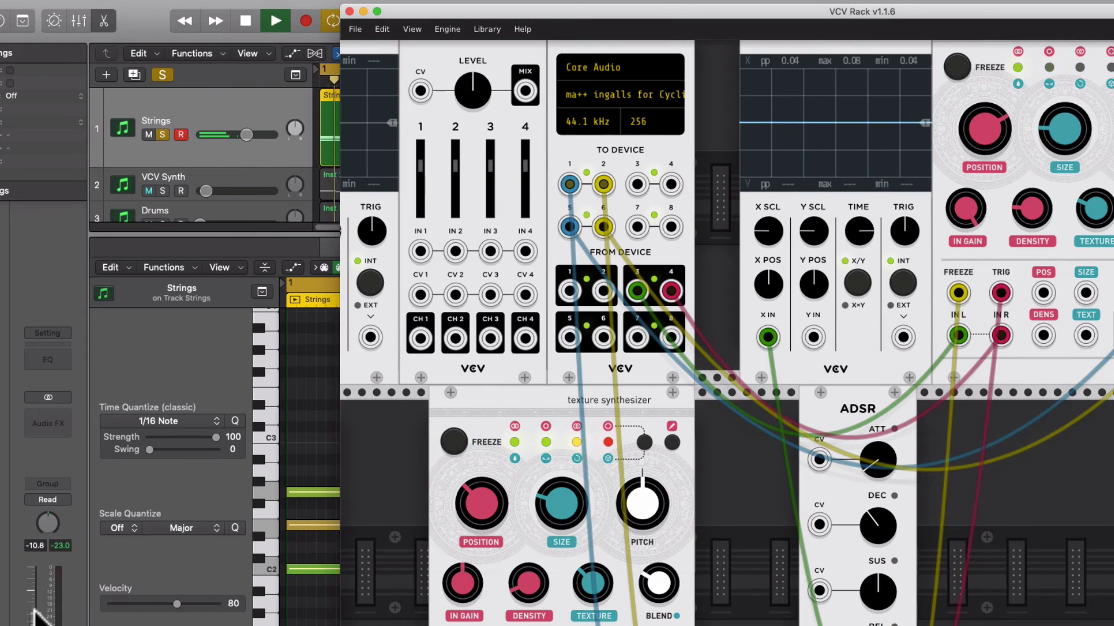
{"action": "left_click_drag", "start_coordinate": [34, 610], "coordinate": [33, 554]}
{"action": "key", "text": "super+Tab"}
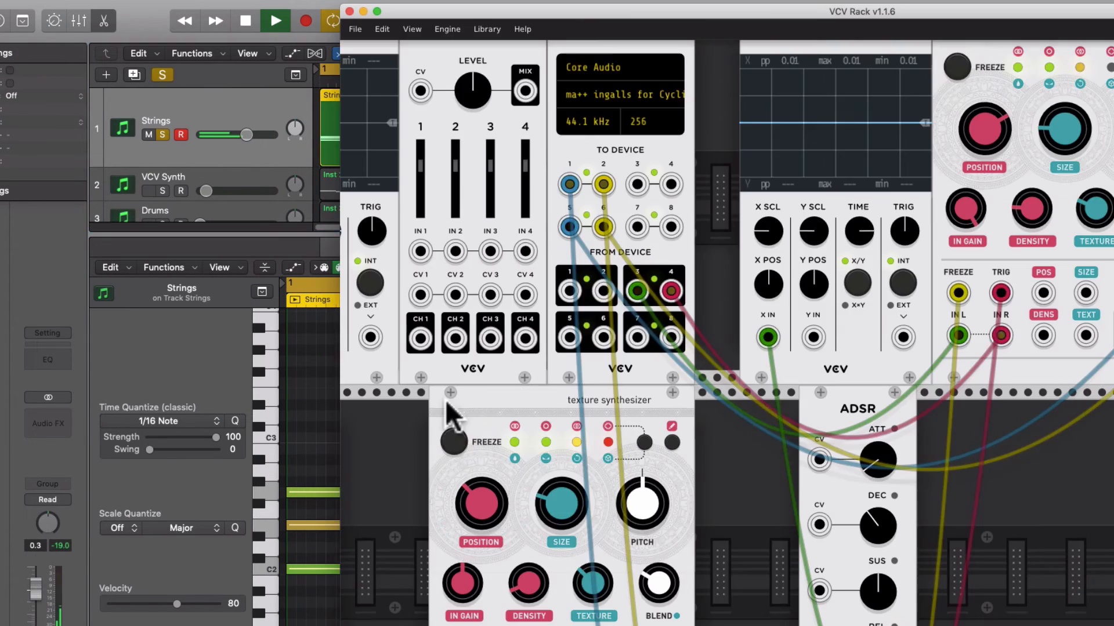
{"action": "left_click_drag", "start_coordinate": [642, 12], "coordinate": [192, 1]}
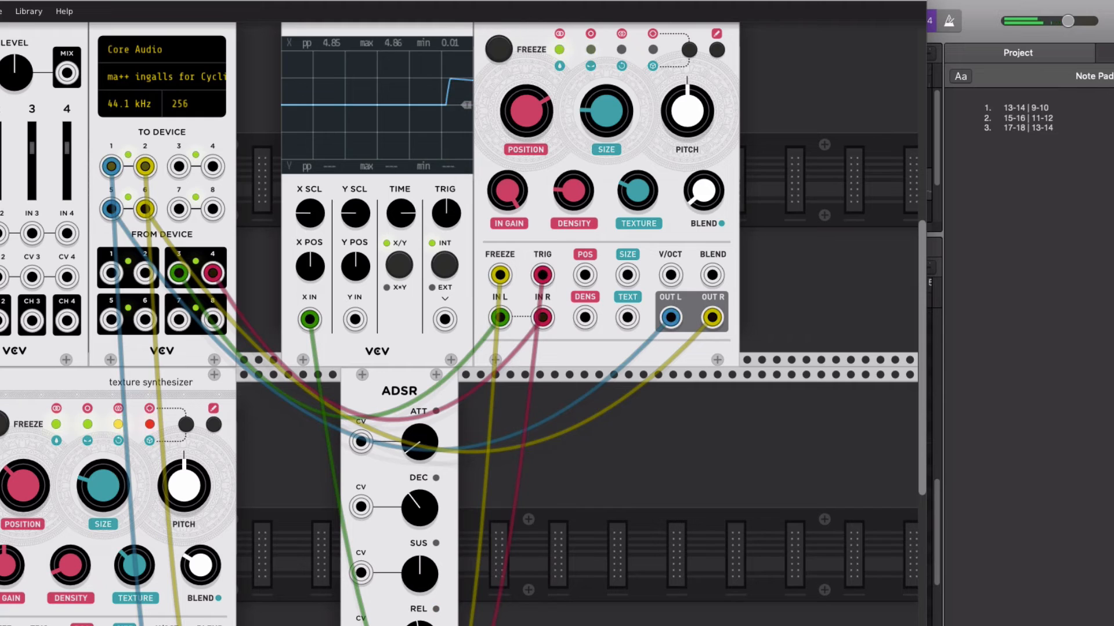
Set the upper texture synthesizer's BLEND to maximum, then unplug its FREEZE cable and freeze the sound manually
{"action": "left_click_drag", "start_coordinate": [704, 191], "coordinate": [704, 136]}
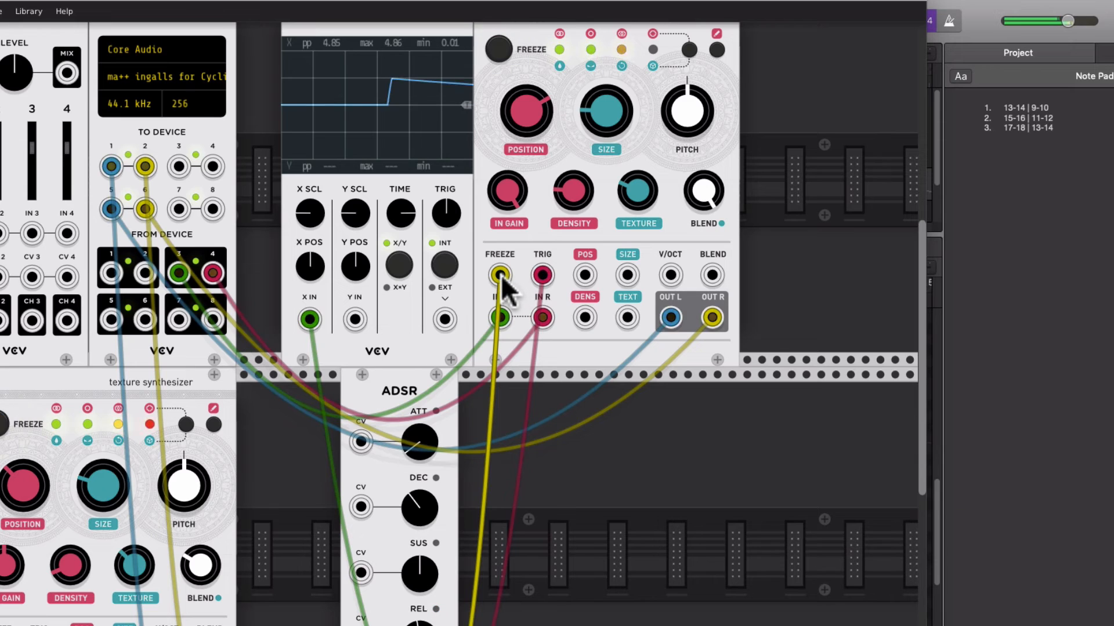
{"action": "left_click_drag", "start_coordinate": [501, 276], "coordinate": [534, 255]}
{"action": "left_click", "coordinate": [498, 49]}
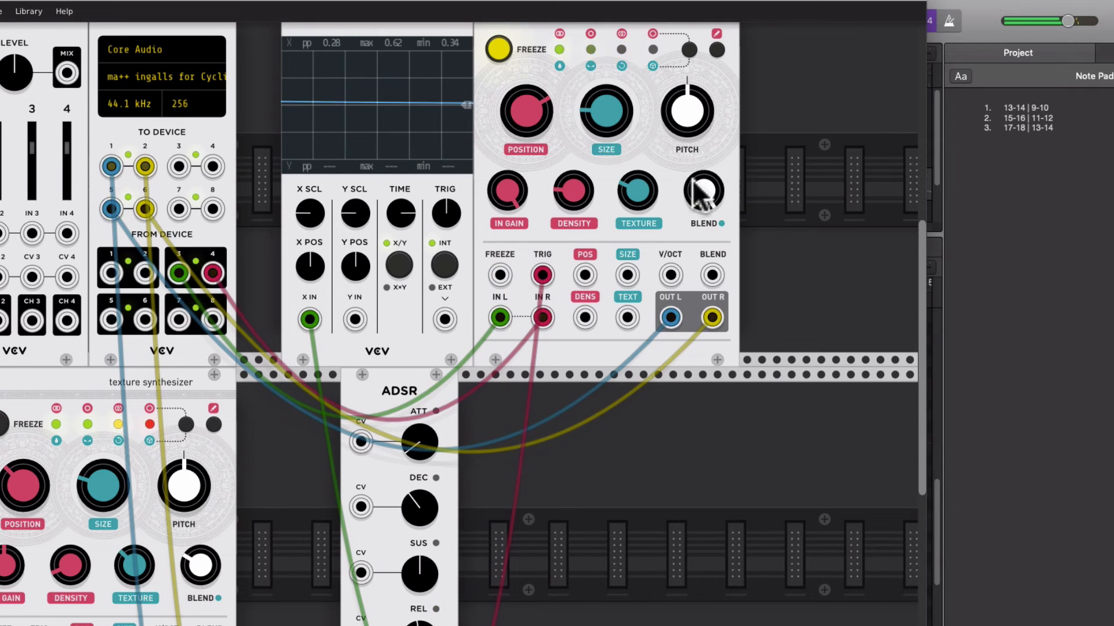
Vary the POSITION of the frozen sound on the upper texture synthesizer and reset its PITCH to centre
{"action": "left_click_drag", "start_coordinate": [526, 111], "coordinate": [526, 136]}
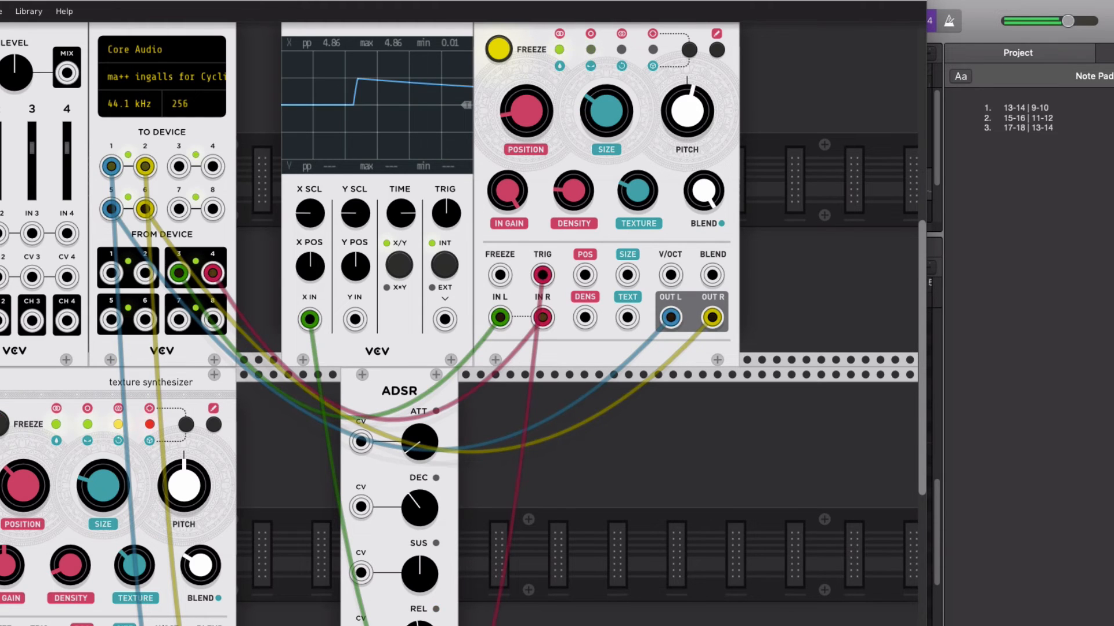
{"action": "double_click", "coordinate": [688, 115]}
{"action": "left_click_drag", "start_coordinate": [507, 110], "coordinate": [507, 86]}
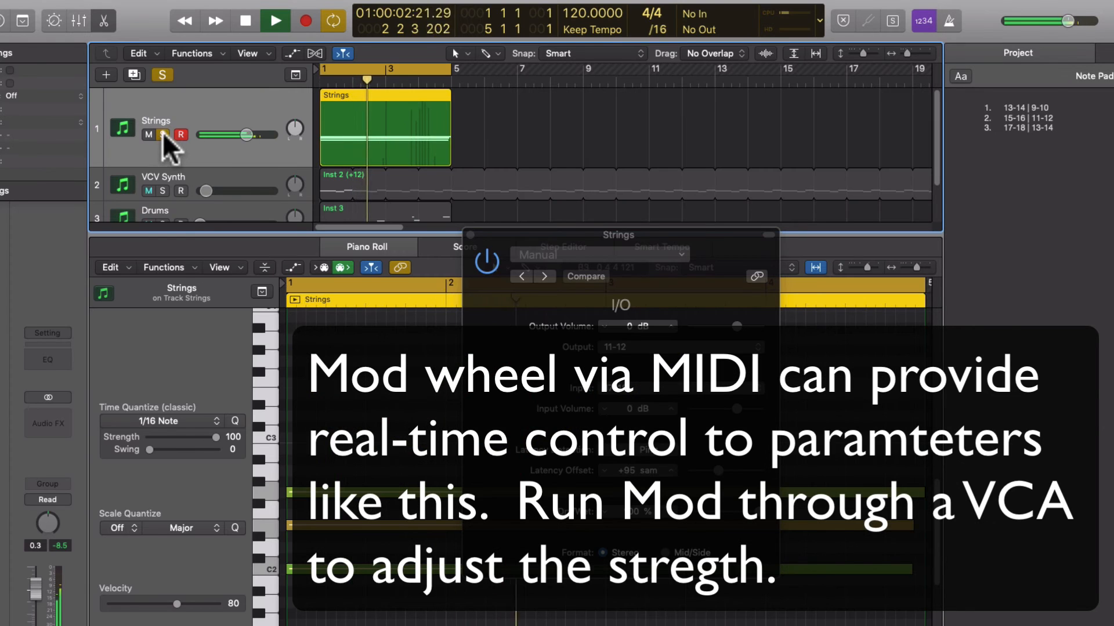
Unsolo the Strings track in Logic Pro X and lower its volume to the minimum
{"action": "left_click", "coordinate": [163, 135]}
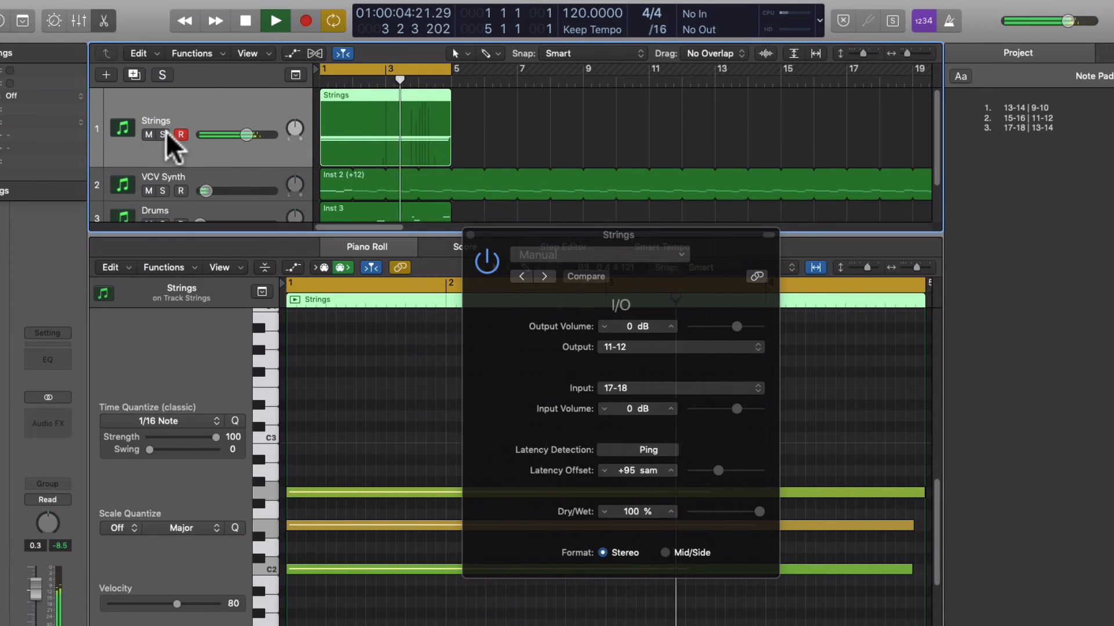
{"action": "left_click_drag", "start_coordinate": [246, 134], "coordinate": [62, 129]}
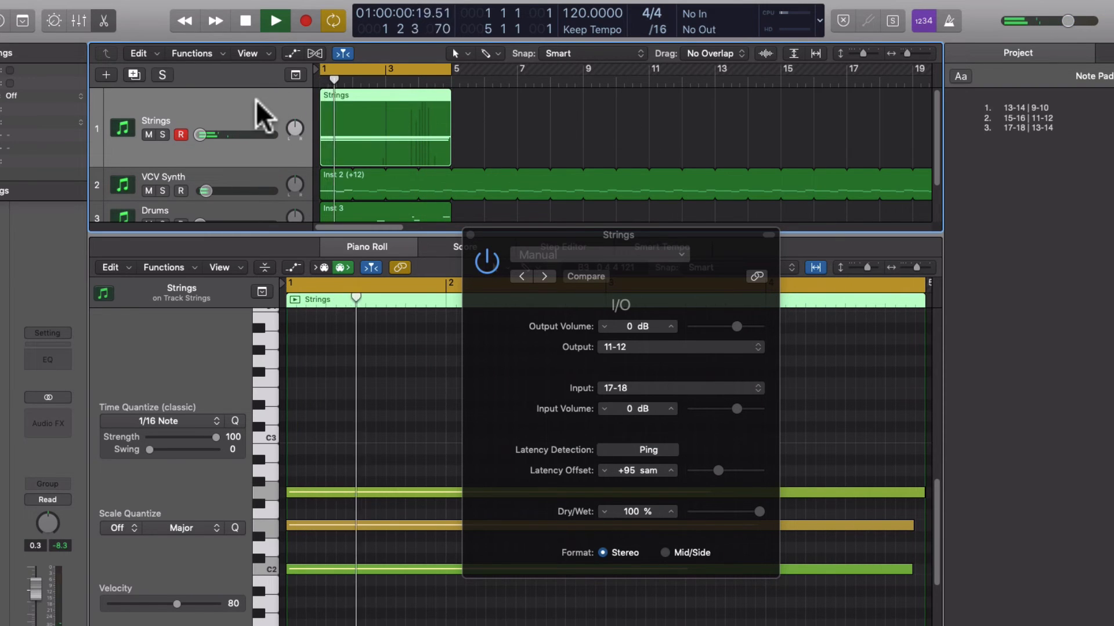
Switch to VCV Rack and examine the CLK/N divider options of the MIDI-CV module
{"action": "key", "text": "super+Tab"}
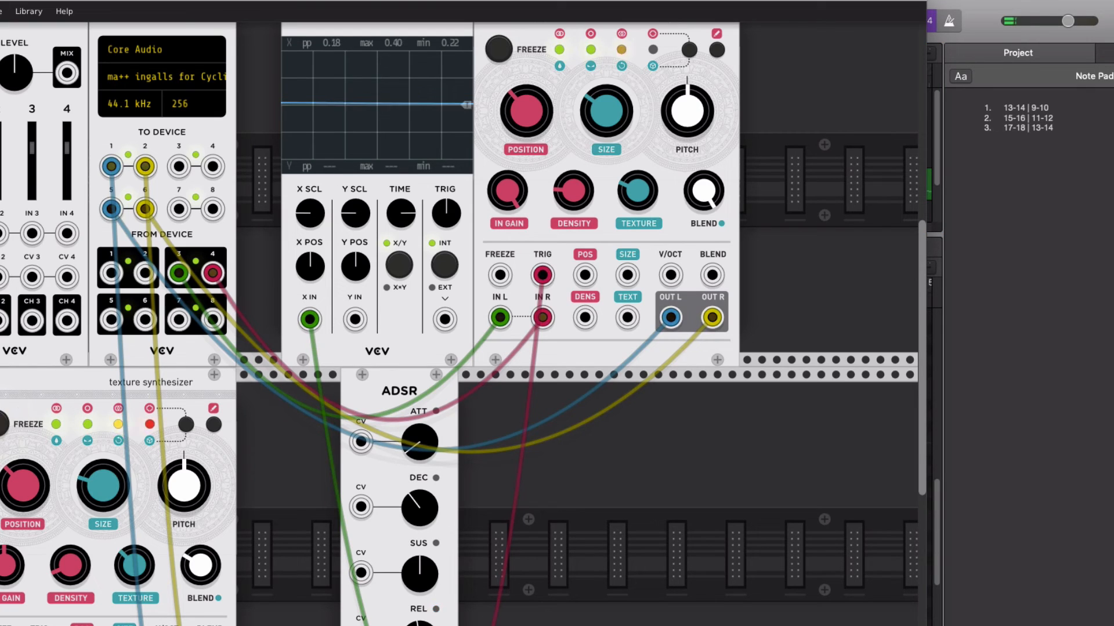
{"action": "scroll", "coordinate": [313, 579], "scroll_direction": "left", "scroll_amount": 15}
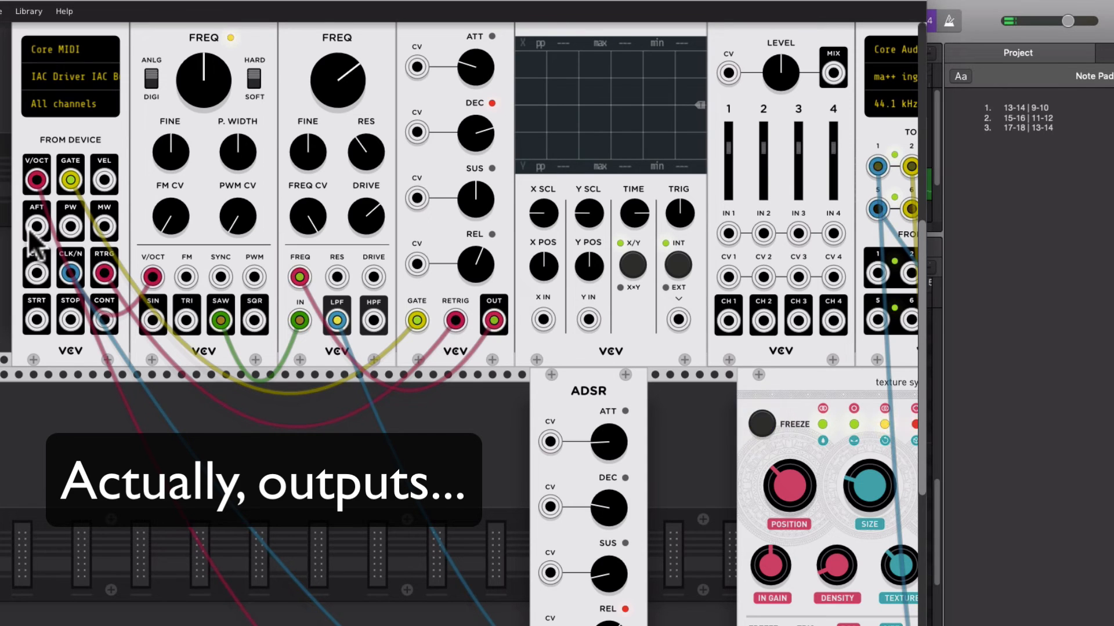
{"action": "right_click", "coordinate": [54, 252]}
{"action": "mouse_move", "coordinate": [106, 401]}
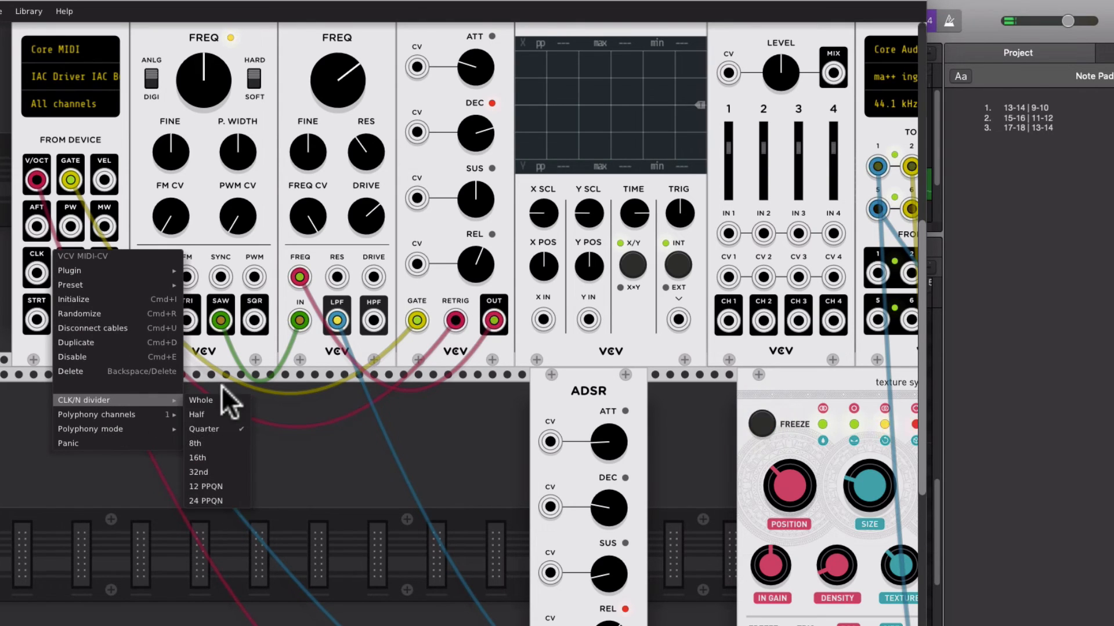
{"action": "left_click", "coordinate": [326, 461]}
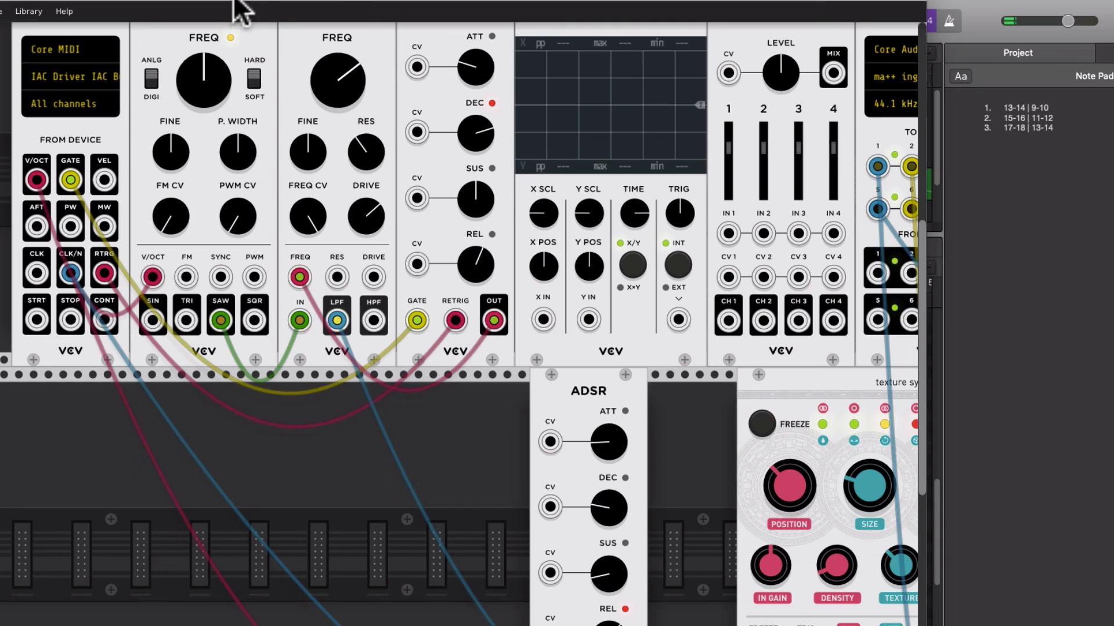
Switch to Logic Pro X, add a Bus 1 send to the Strings channel and try out its send level
{"action": "left_click_drag", "start_coordinate": [235, 3], "coordinate": [377, 3]}
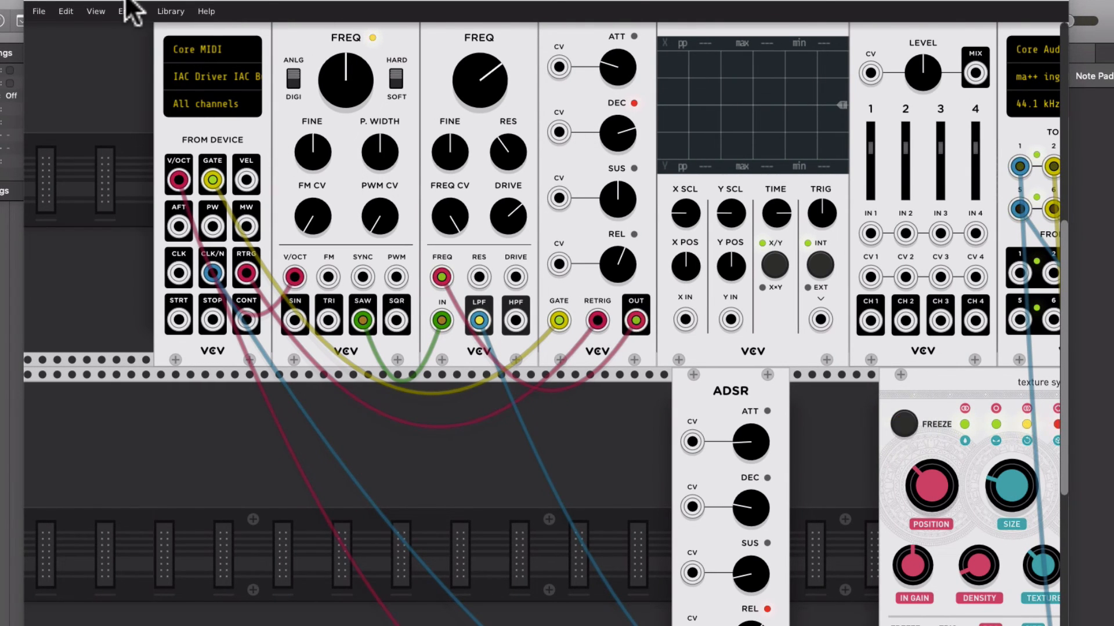
{"action": "left_click_drag", "start_coordinate": [124, 2], "coordinate": [359, 3]}
{"action": "left_click", "coordinate": [87, 9]}
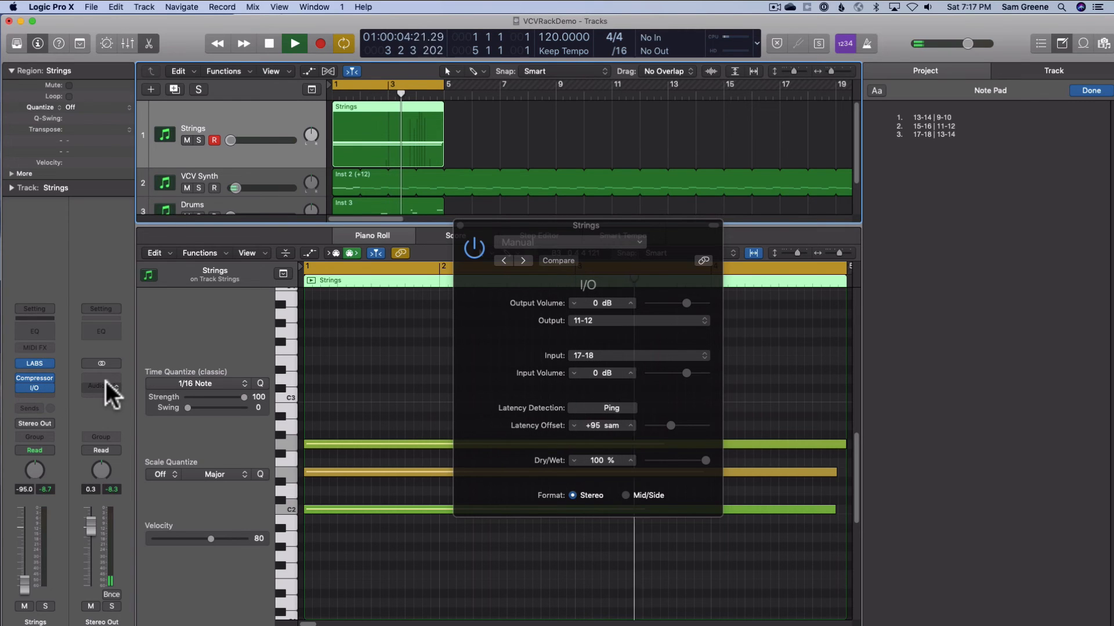
{"action": "left_click", "coordinate": [29, 408]}
{"action": "mouse_move", "coordinate": [44, 436]}
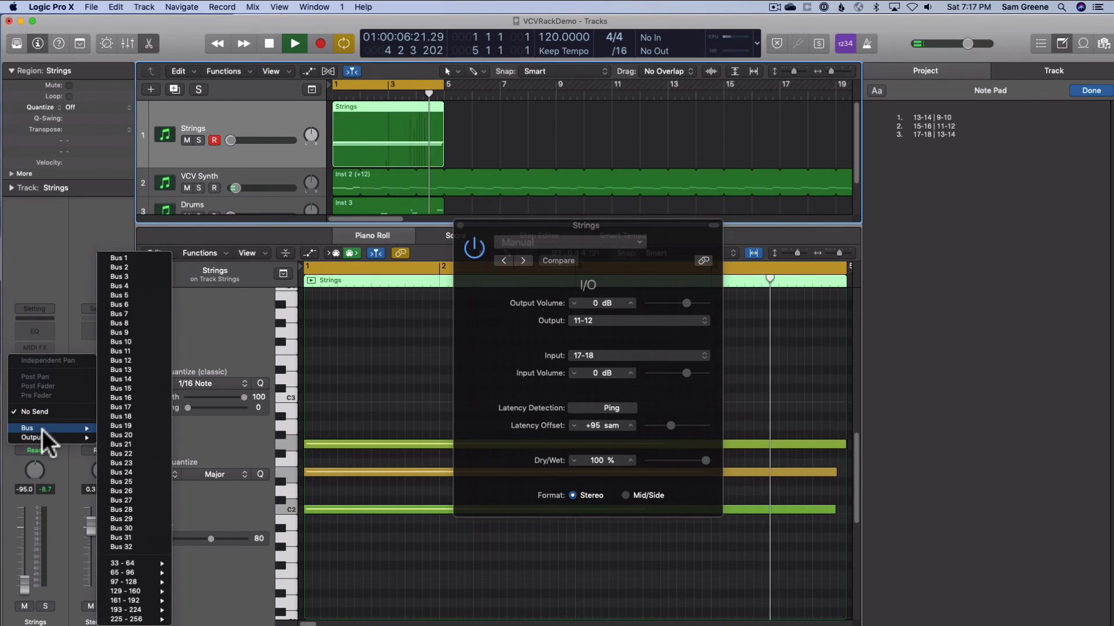
{"action": "left_click", "coordinate": [110, 259]}
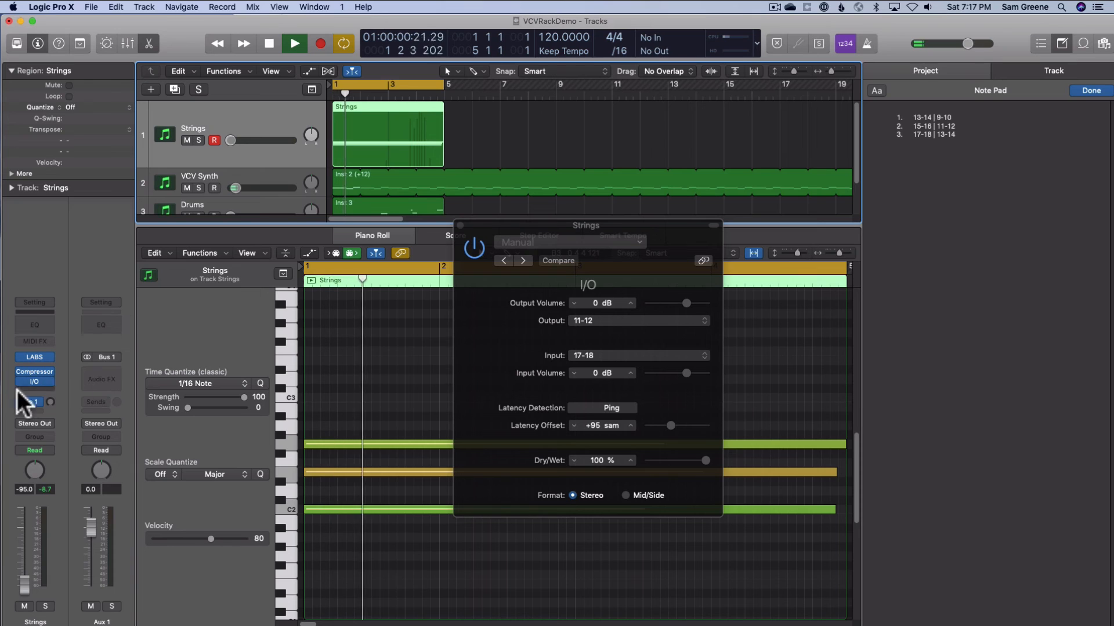
{"action": "left_click_drag", "start_coordinate": [52, 402], "coordinate": [50, 349]}
{"action": "left_click_drag", "start_coordinate": [51, 403], "coordinate": [51, 406]}
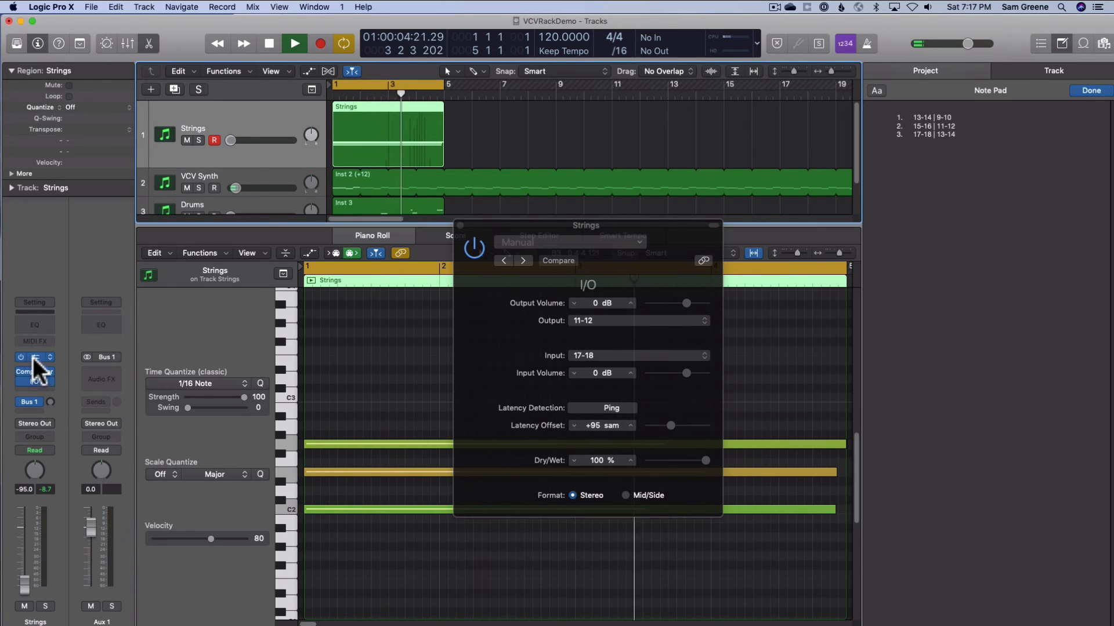
Reopen the Strings channel's I/O plug-in over the track area and ping the loop repeatedly to detect its latency offset
{"action": "left_click", "coordinate": [33, 380]}
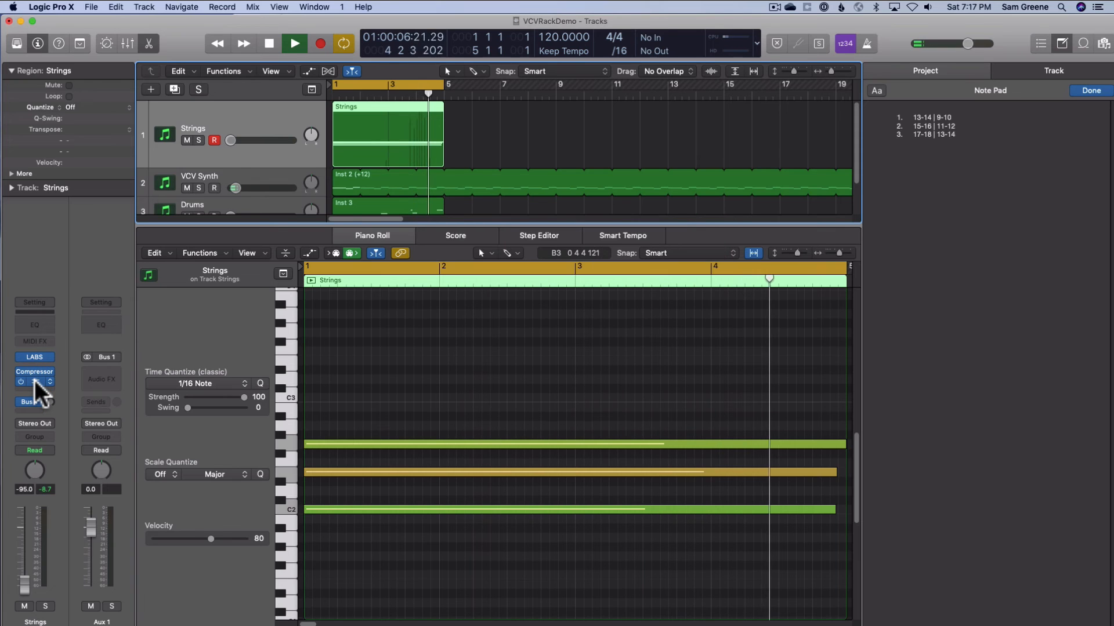
{"action": "left_click", "coordinate": [34, 380]}
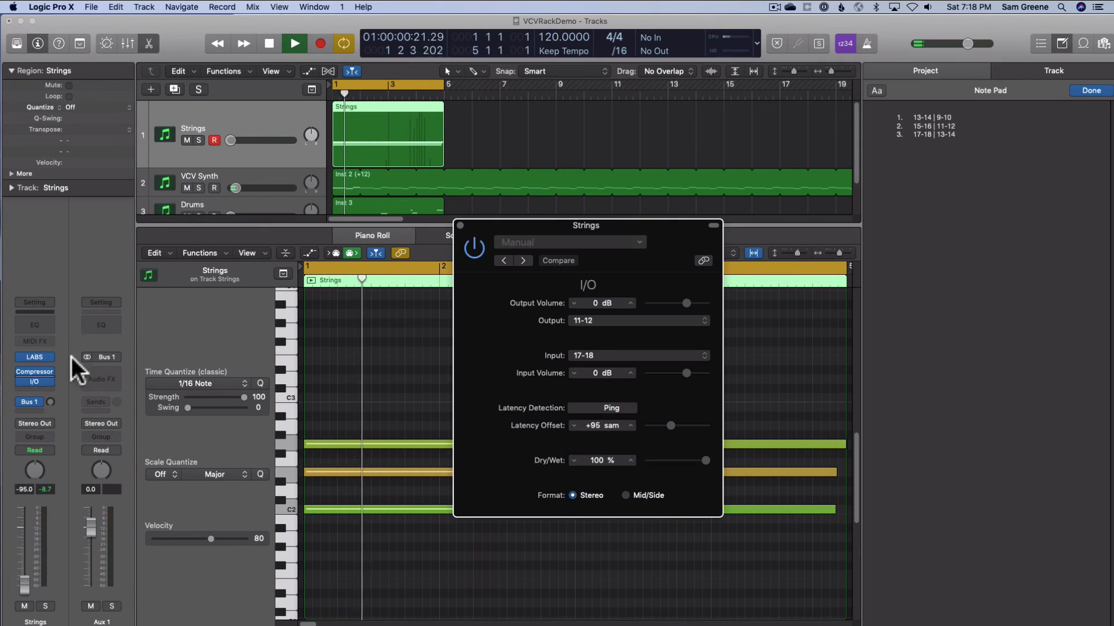
{"action": "left_click_drag", "start_coordinate": [625, 227], "coordinate": [455, 83]}
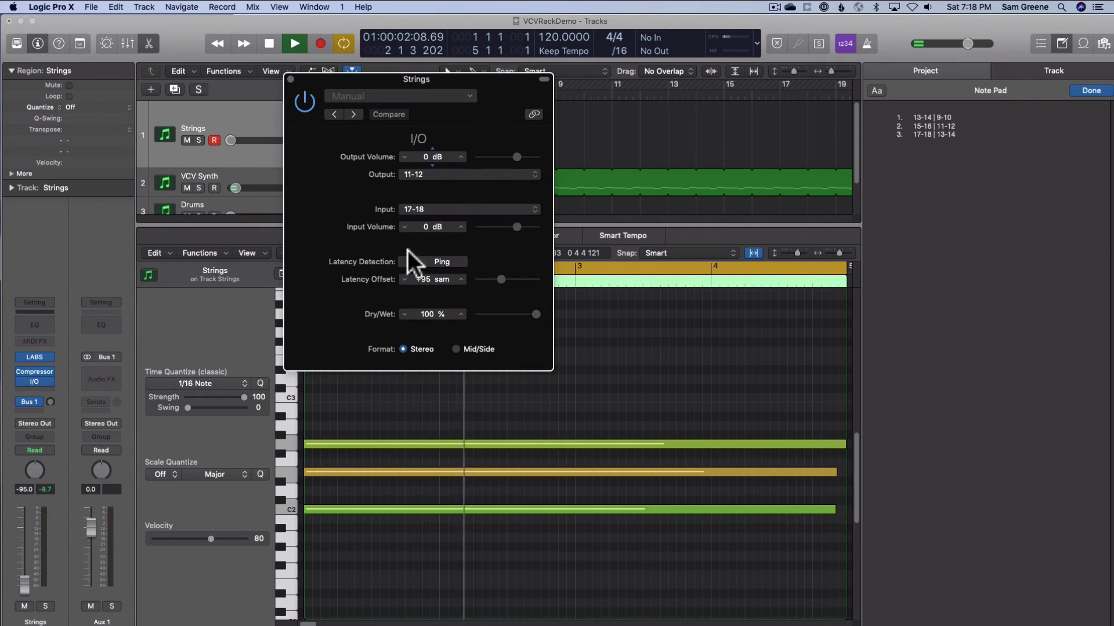
{"action": "left_click", "coordinate": [435, 262]}
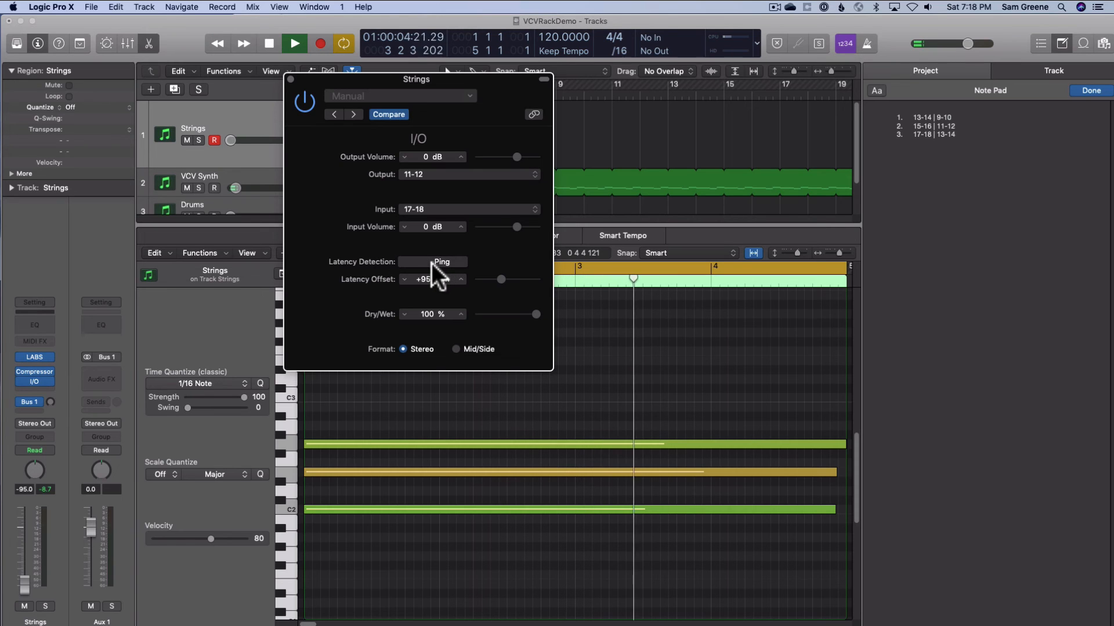
{"action": "left_click_drag", "start_coordinate": [464, 81], "coordinate": [450, 91]}
{"action": "double_click", "coordinate": [410, 289]}
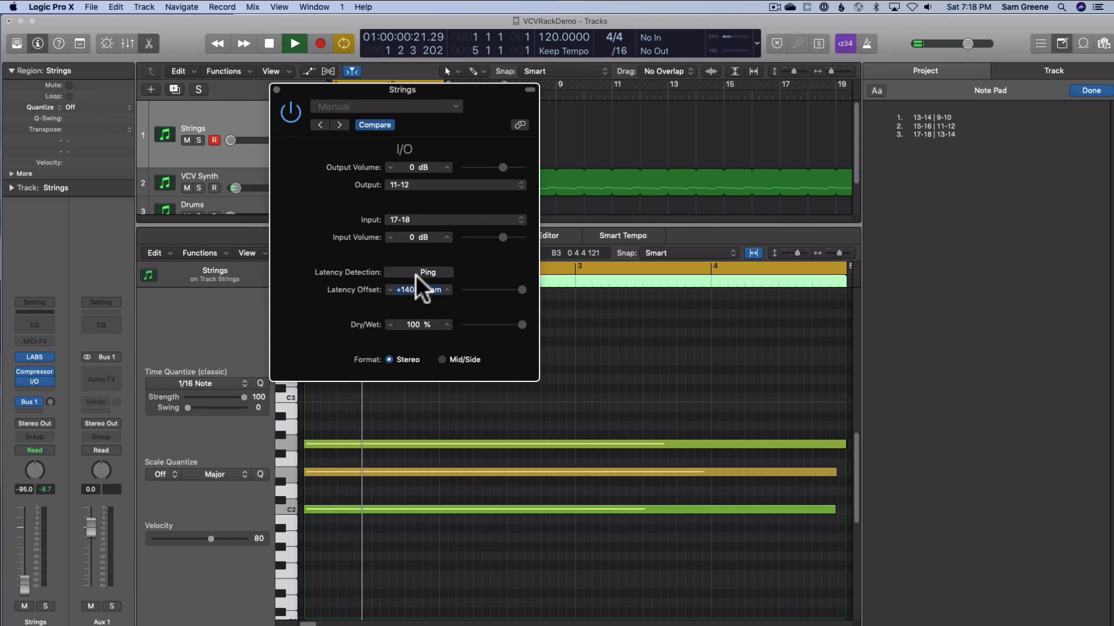
{"action": "left_click", "coordinate": [416, 274]}
{"action": "left_click", "coordinate": [416, 267]}
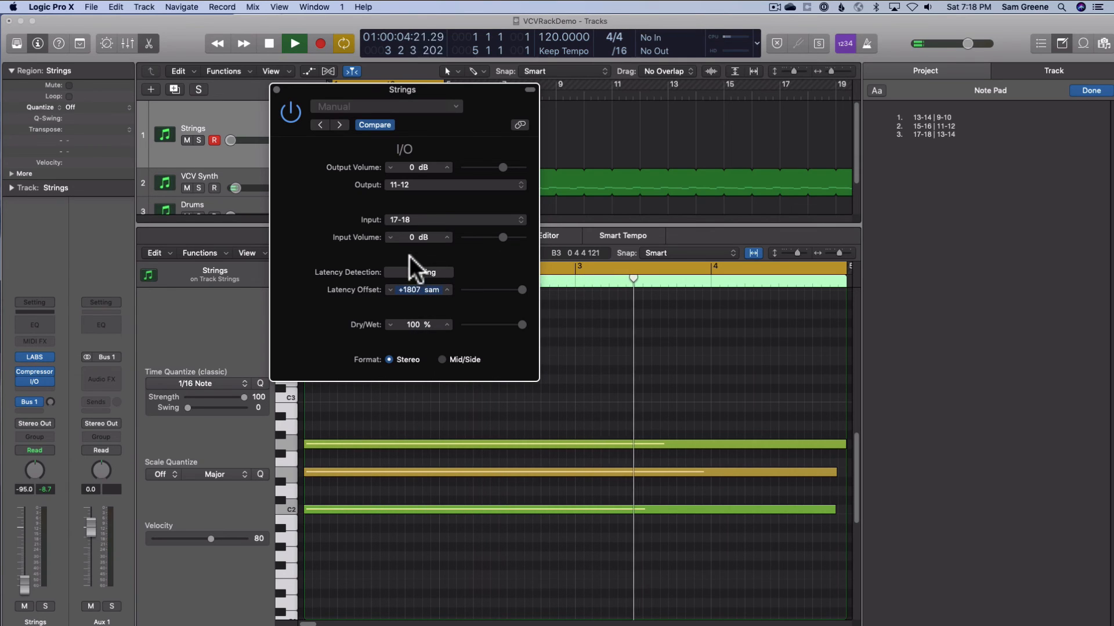
Switch to VCV Rack and inspect the upper texture synthesizer in the Strings effect loop, trying its BLEND control
{"action": "key", "text": "super+Tab"}
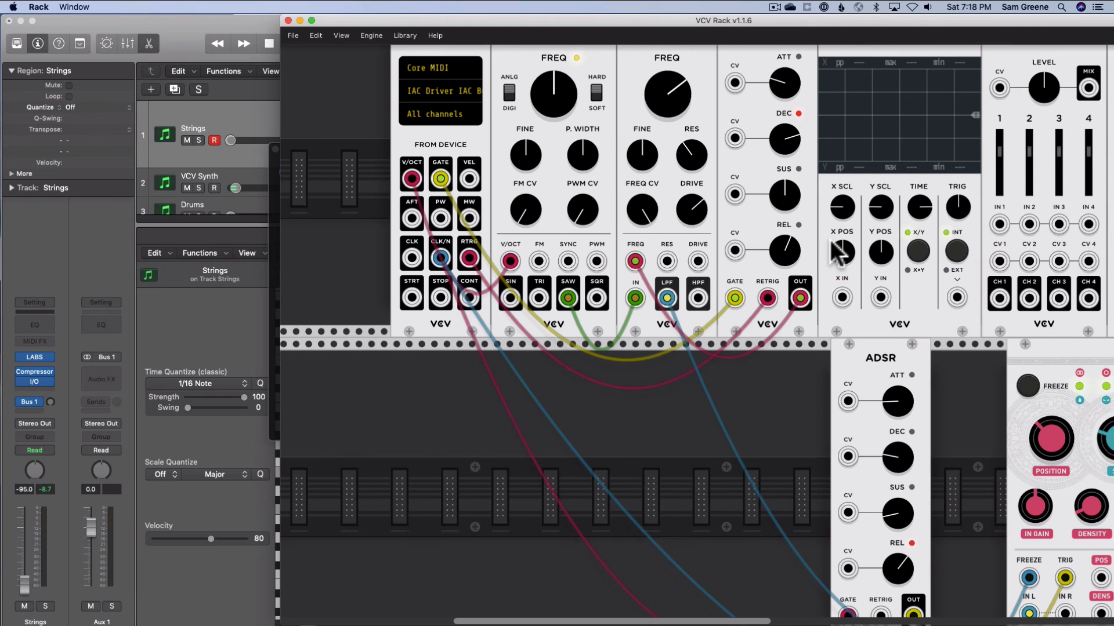
{"action": "left_click_drag", "start_coordinate": [706, 618], "coordinate": [903, 618]}
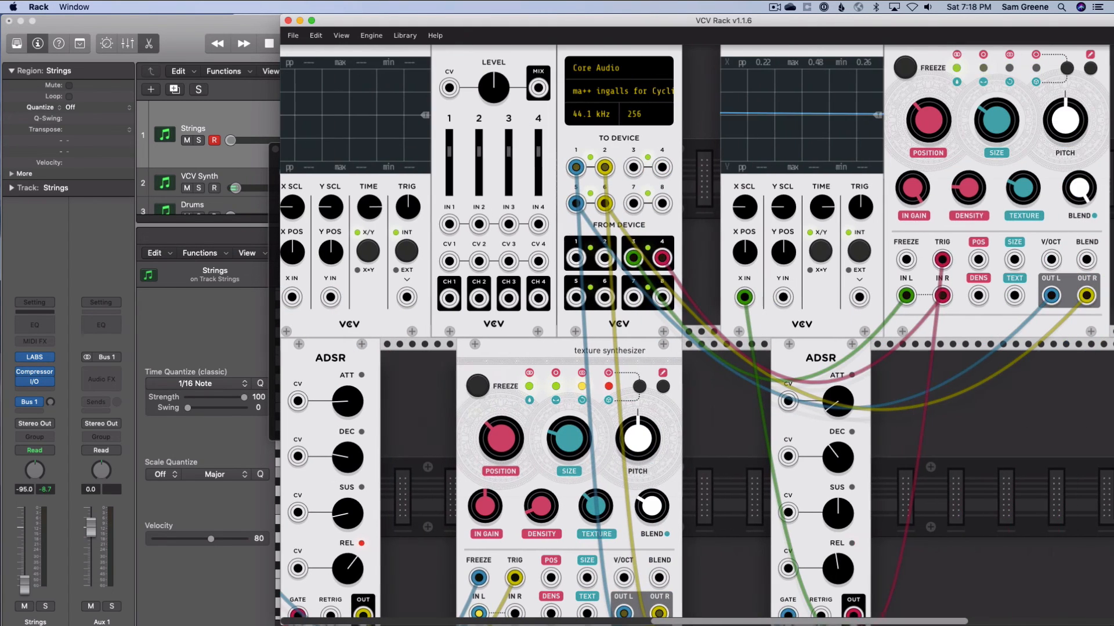
{"action": "left_click_drag", "start_coordinate": [1069, 179], "coordinate": [1069, 261]}
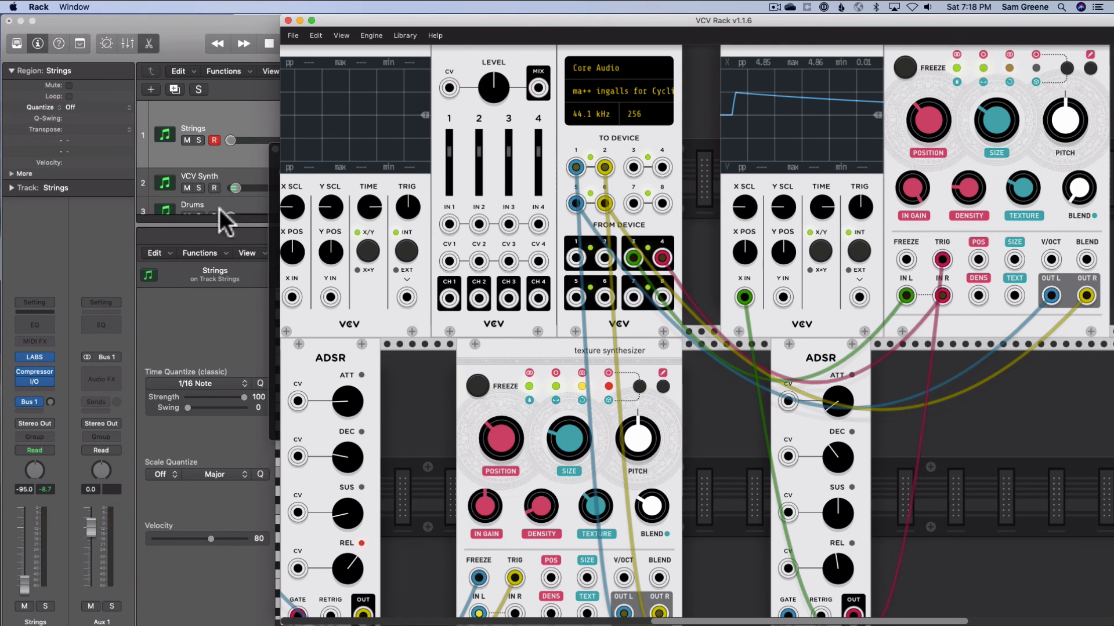
Switch to Logic Pro X and raise the Strings track's volume to -2.0 dB
{"action": "left_click", "coordinate": [161, 232]}
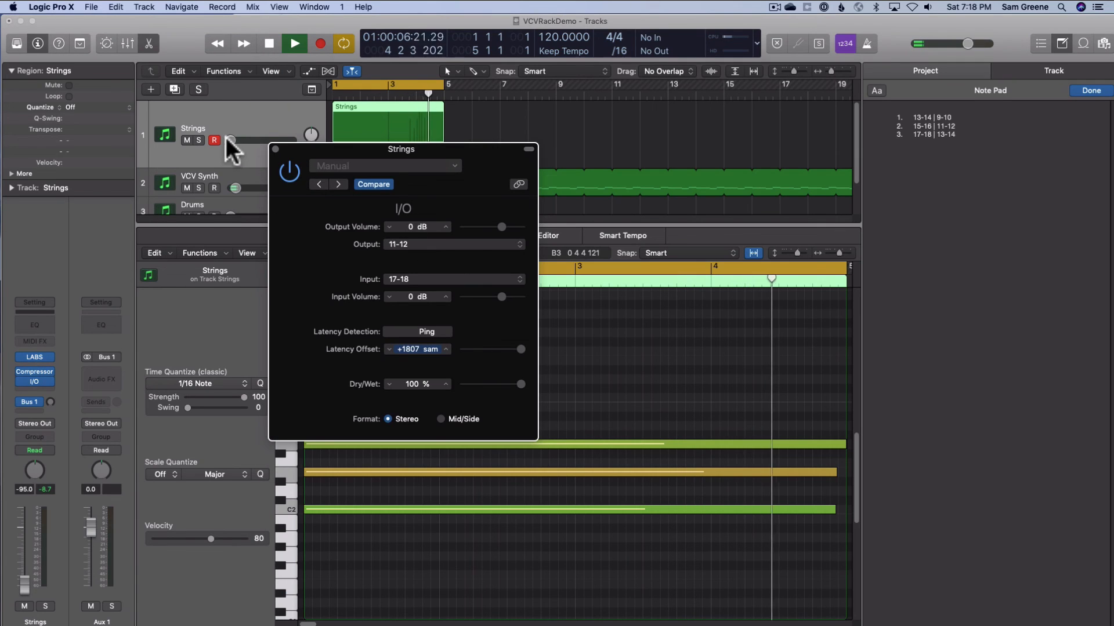
{"action": "left_click_drag", "start_coordinate": [231, 141], "coordinate": [271, 140]}
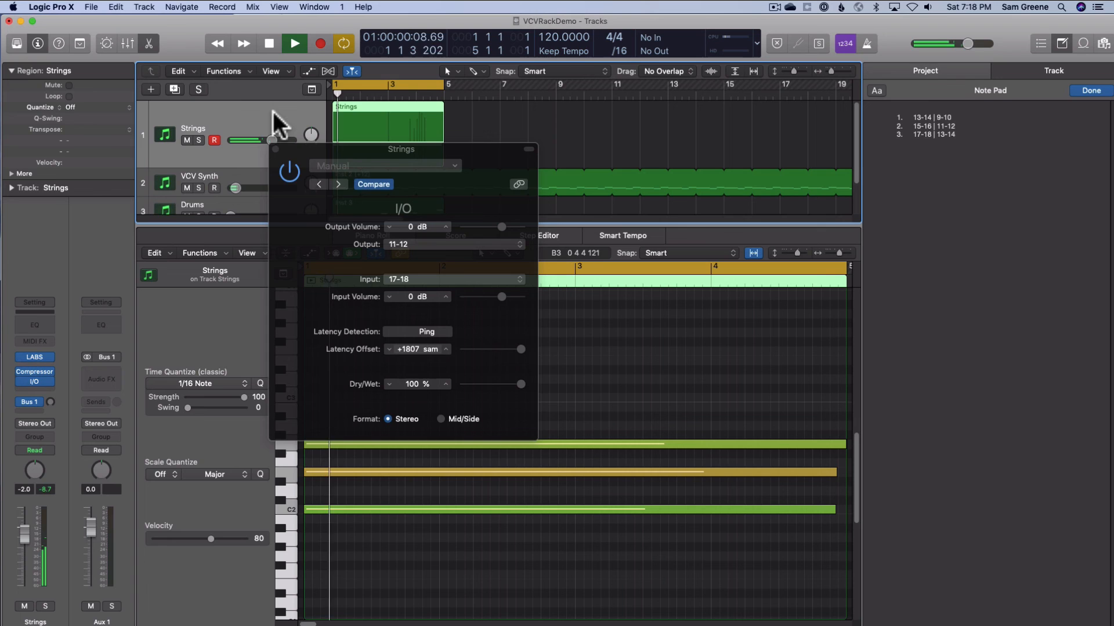
Ping the Strings I/O plug-in's loop repeatedly during playback to re-detect its latency offset, repositioning the plug-in window between attempts
{"action": "left_click", "coordinate": [297, 150]}
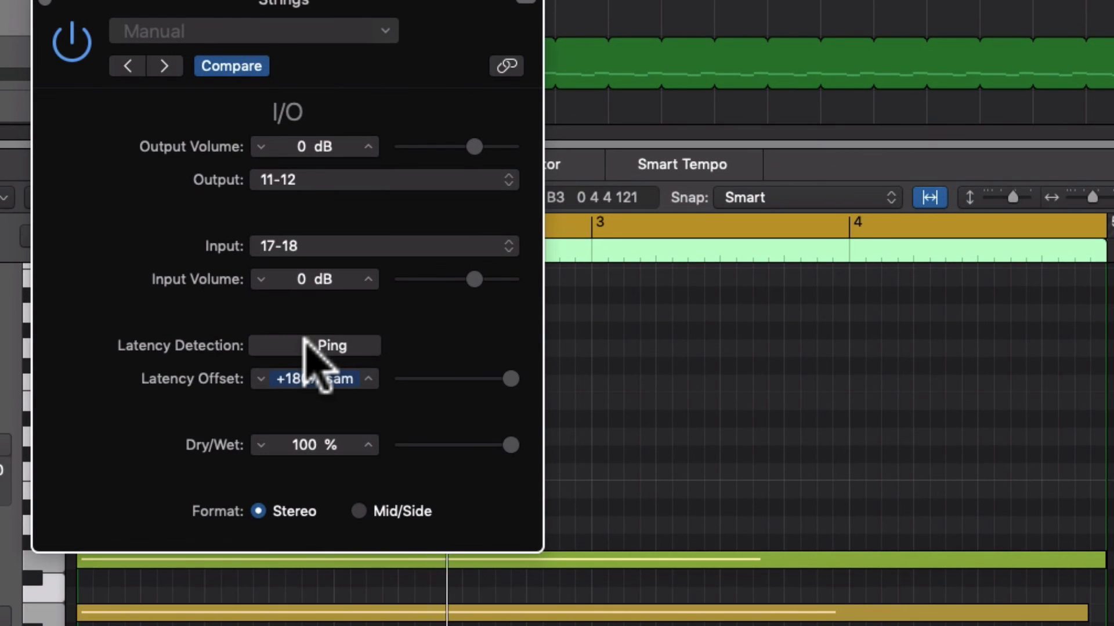
{"action": "left_click", "coordinate": [307, 344]}
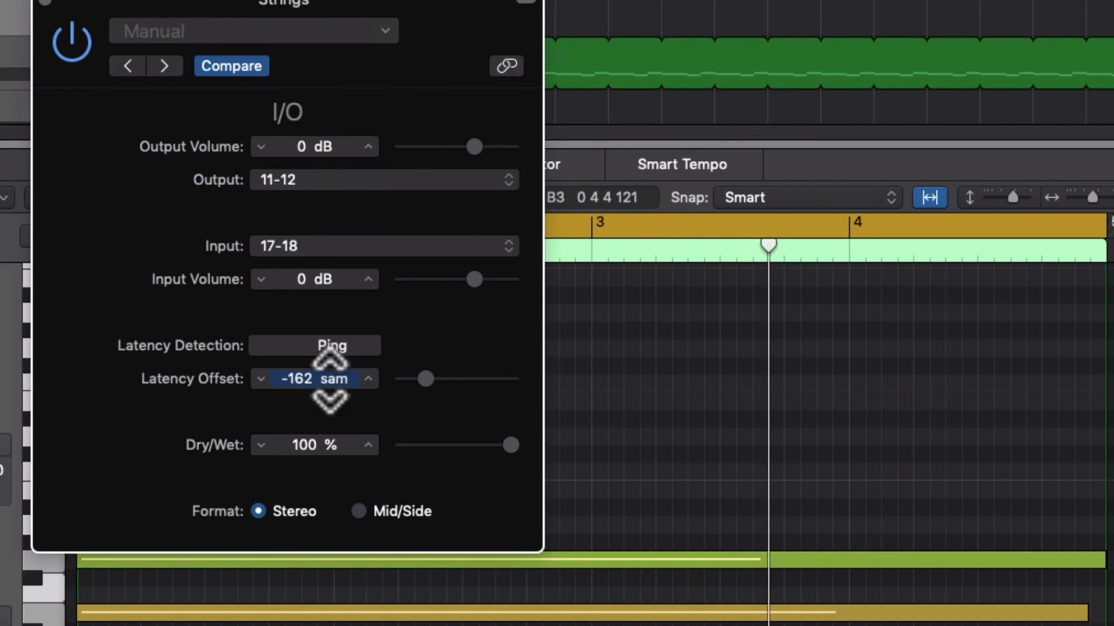
{"action": "left_click", "coordinate": [319, 346]}
{"action": "left_click_drag", "start_coordinate": [304, 10], "coordinate": [363, 68]}
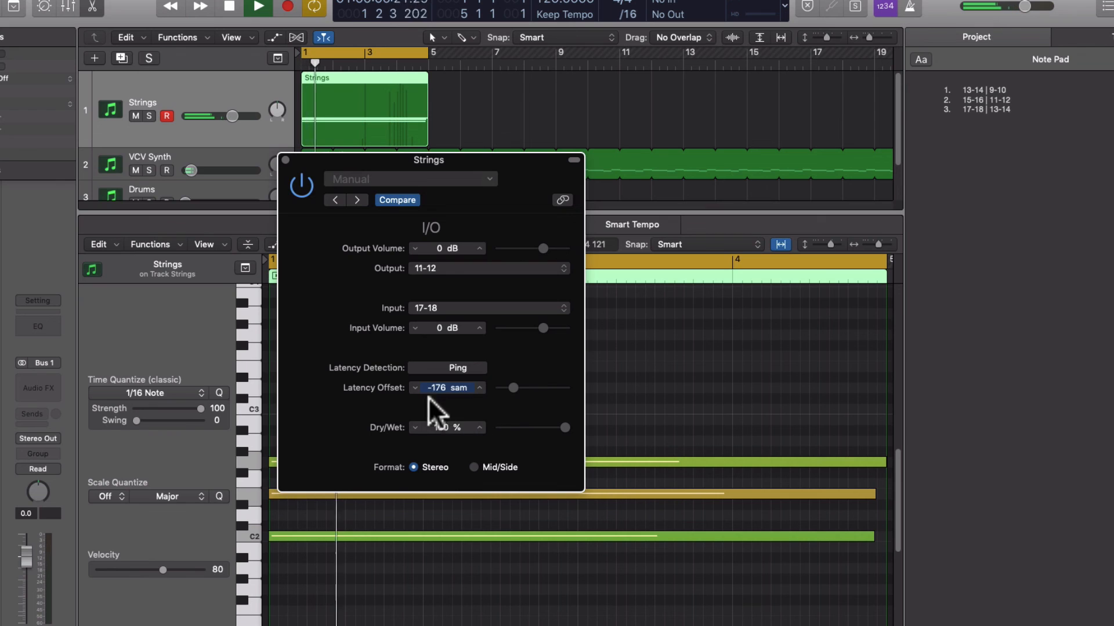
{"action": "left_click", "coordinate": [439, 361]}
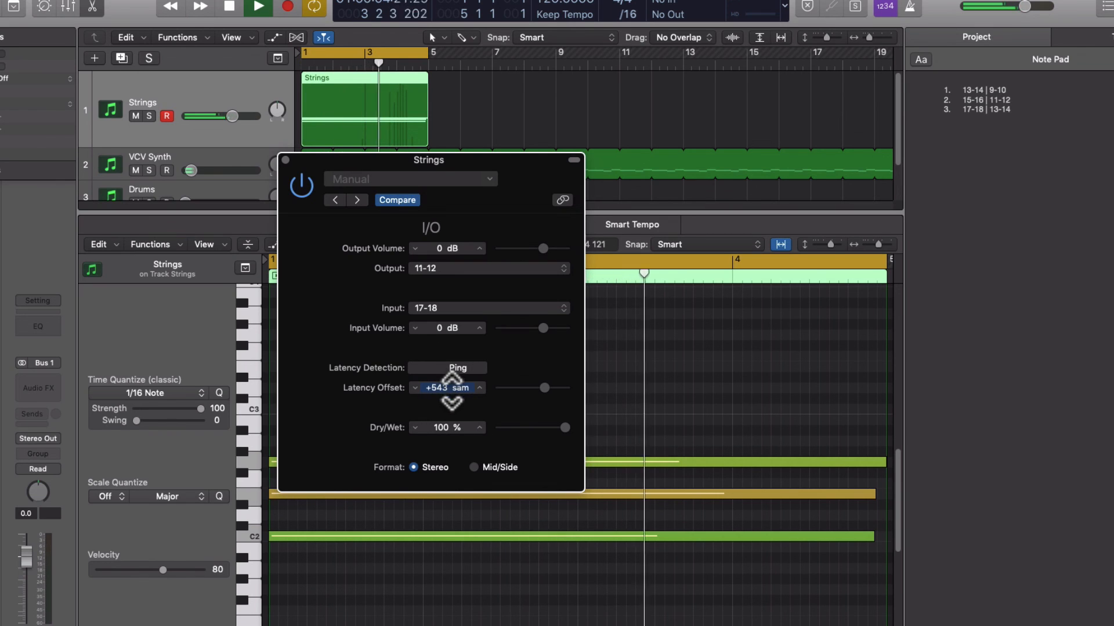
{"action": "left_click_drag", "start_coordinate": [544, 387], "coordinate": [521, 384]}
{"action": "left_click", "coordinate": [464, 367]}
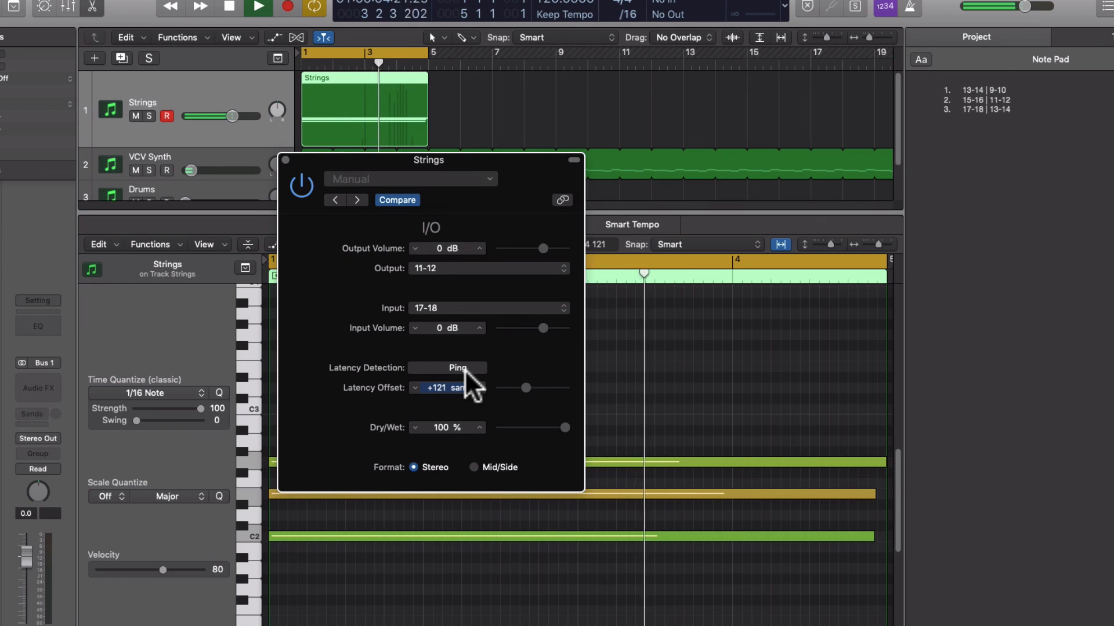
{"action": "left_click", "coordinate": [466, 369]}
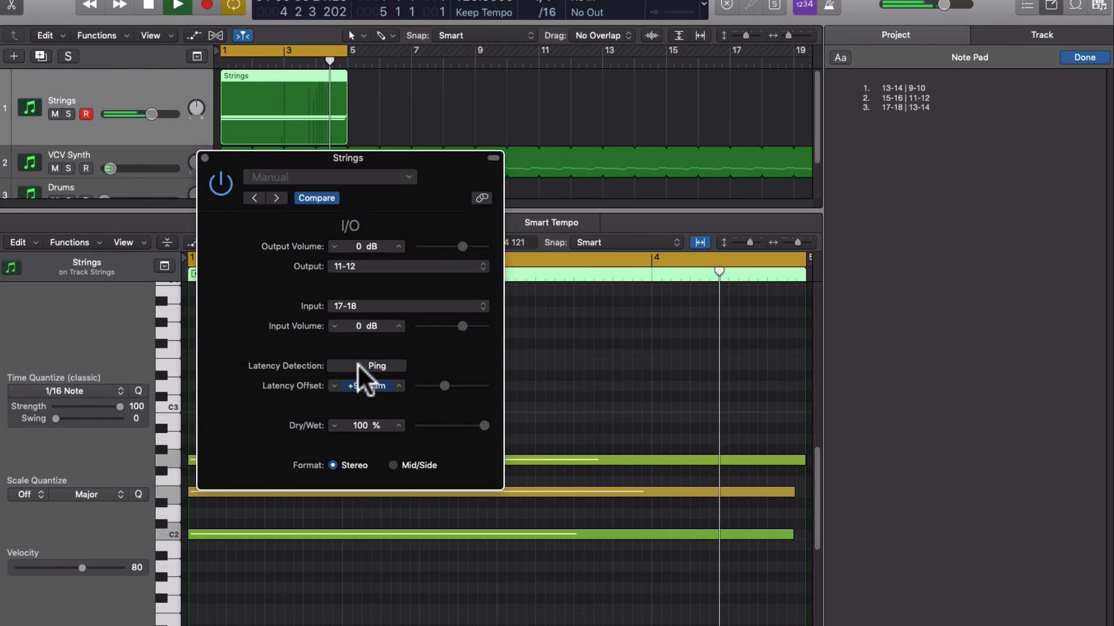
{"action": "left_click", "coordinate": [367, 359]}
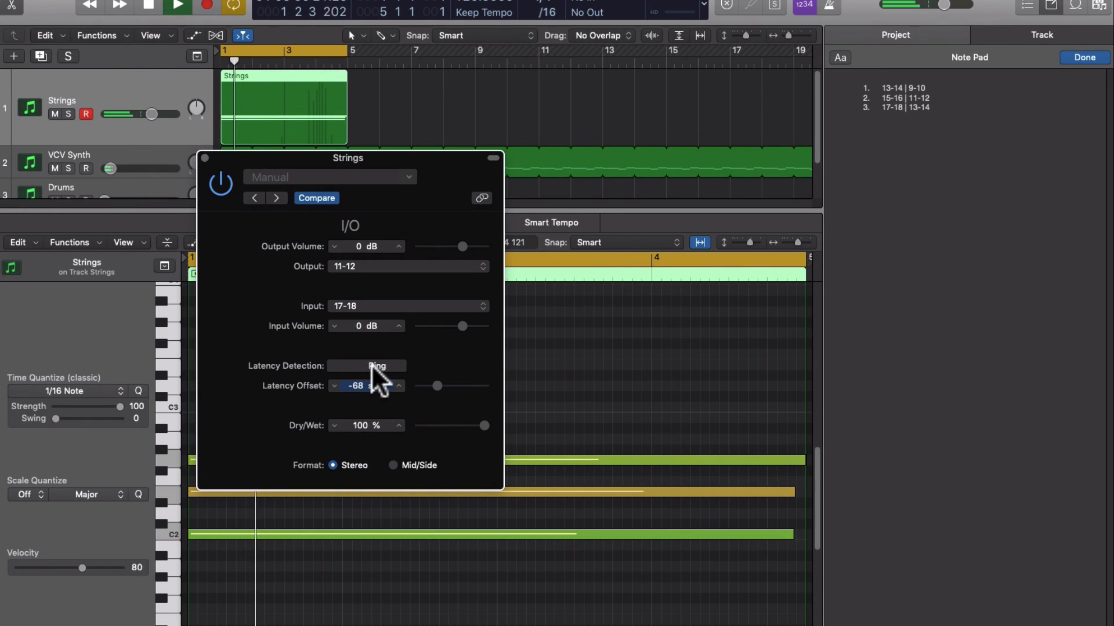
{"action": "left_click", "coordinate": [372, 367]}
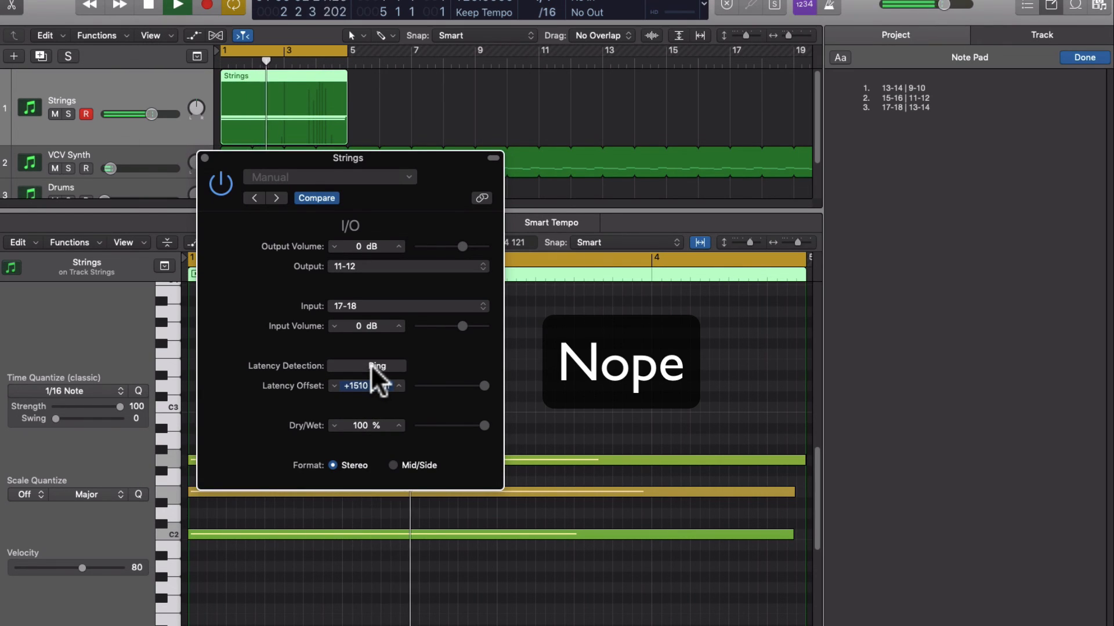
{"action": "left_click", "coordinate": [372, 367]}
{"action": "left_click", "coordinate": [373, 366]}
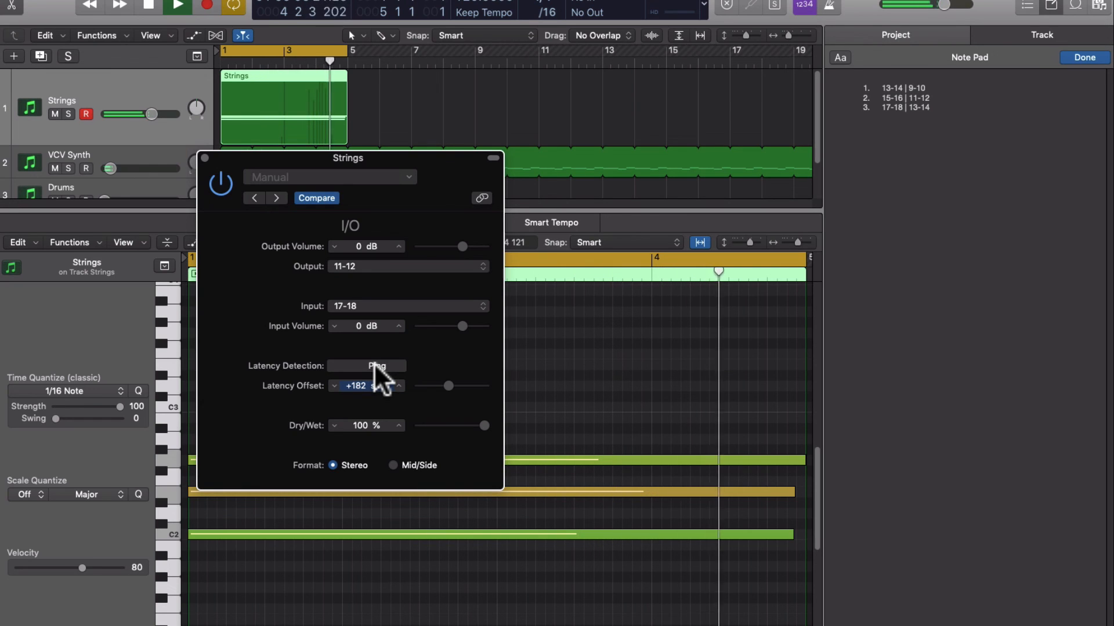
{"action": "left_click", "coordinate": [375, 367]}
{"action": "left_click", "coordinate": [374, 366]}
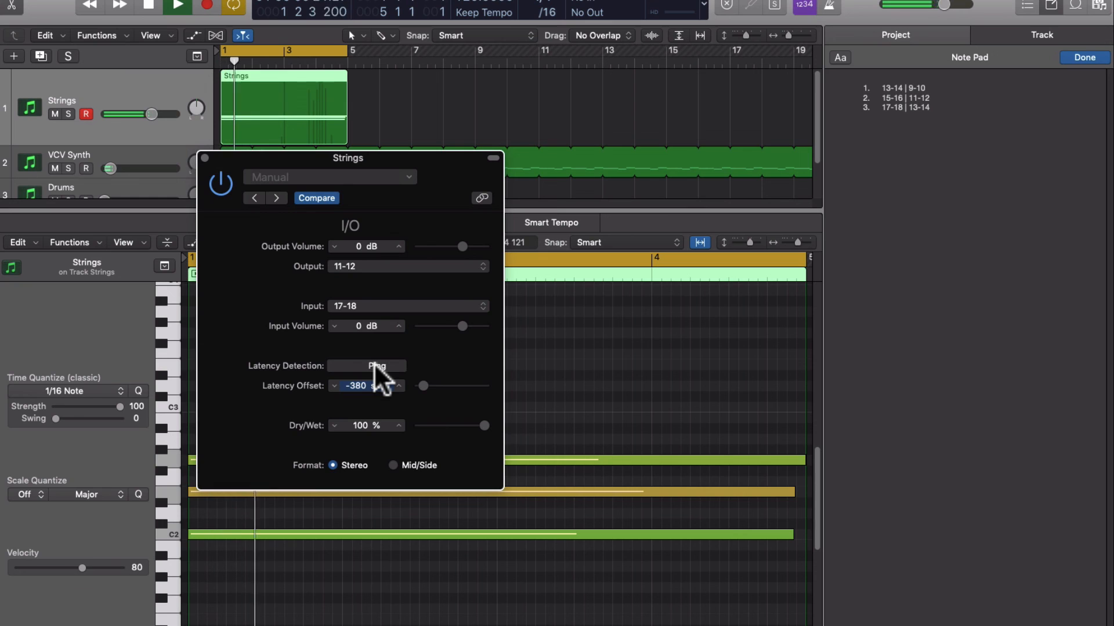
{"action": "left_click_drag", "start_coordinate": [484, 386], "coordinate": [448, 390]}
{"action": "left_click", "coordinate": [369, 366]}
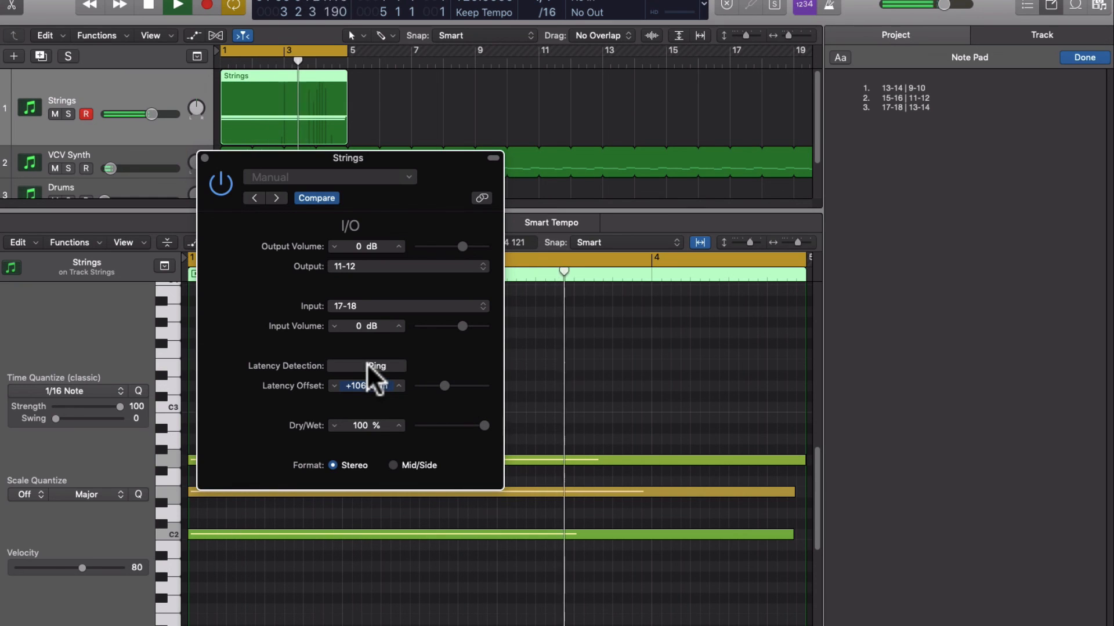
{"action": "left_click", "coordinate": [371, 366]}
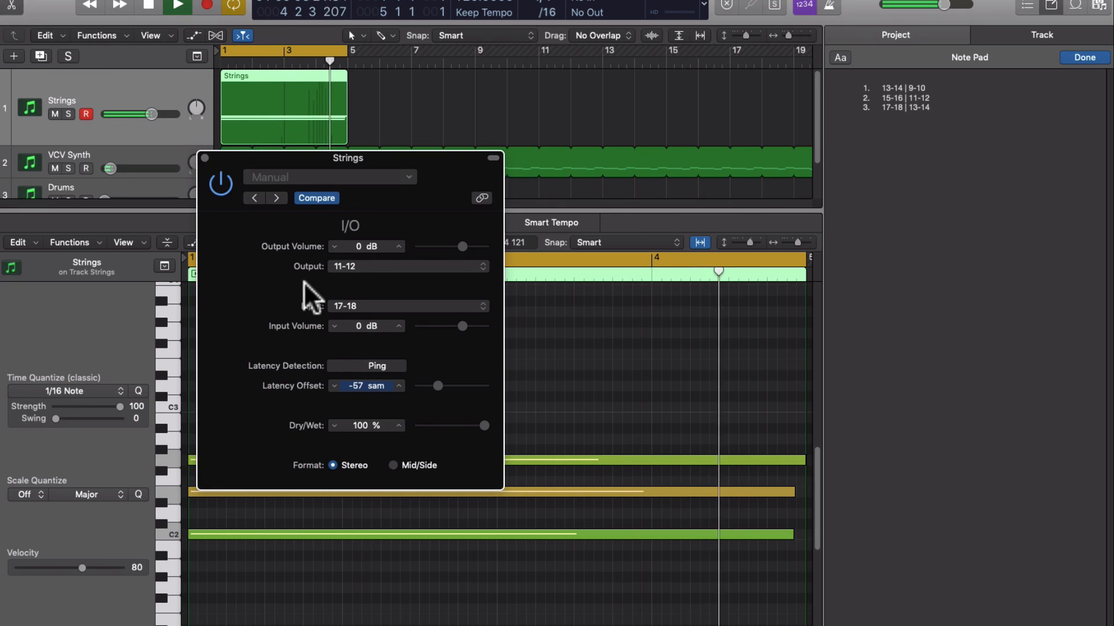
{"action": "left_click_drag", "start_coordinate": [290, 159], "coordinate": [413, 144]}
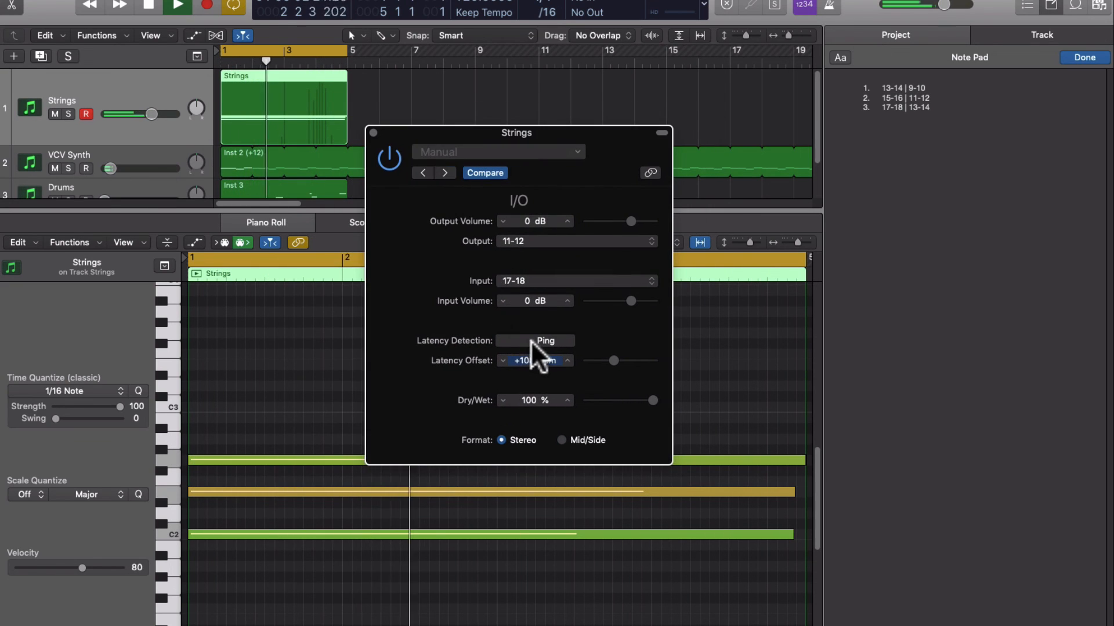
{"action": "left_click", "coordinate": [522, 342]}
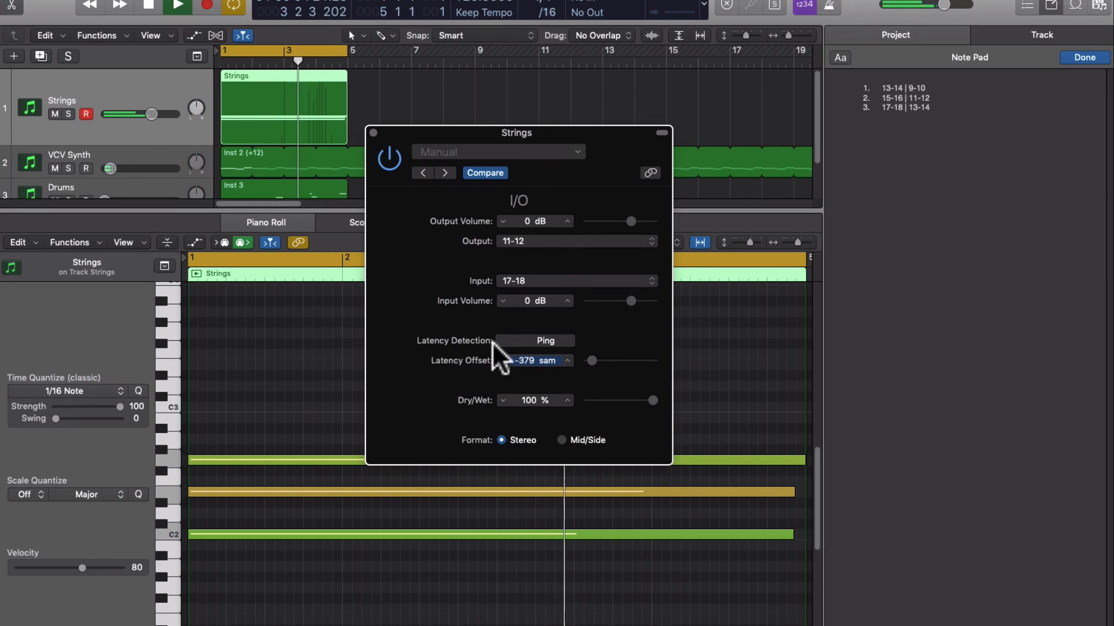
Stop playback and move the Strings I/O plug-in window away from the track headers towards the Note Pad
{"action": "left_click_drag", "start_coordinate": [388, 159], "coordinate": [369, 207]}
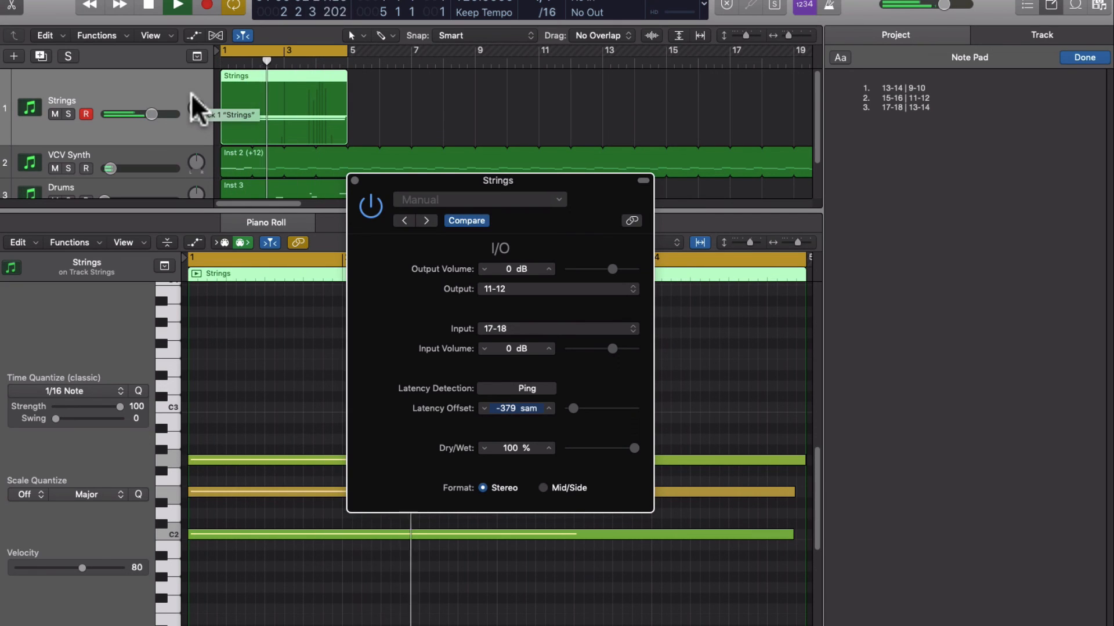
{"action": "left_click_drag", "start_coordinate": [385, 177], "coordinate": [357, 176]}
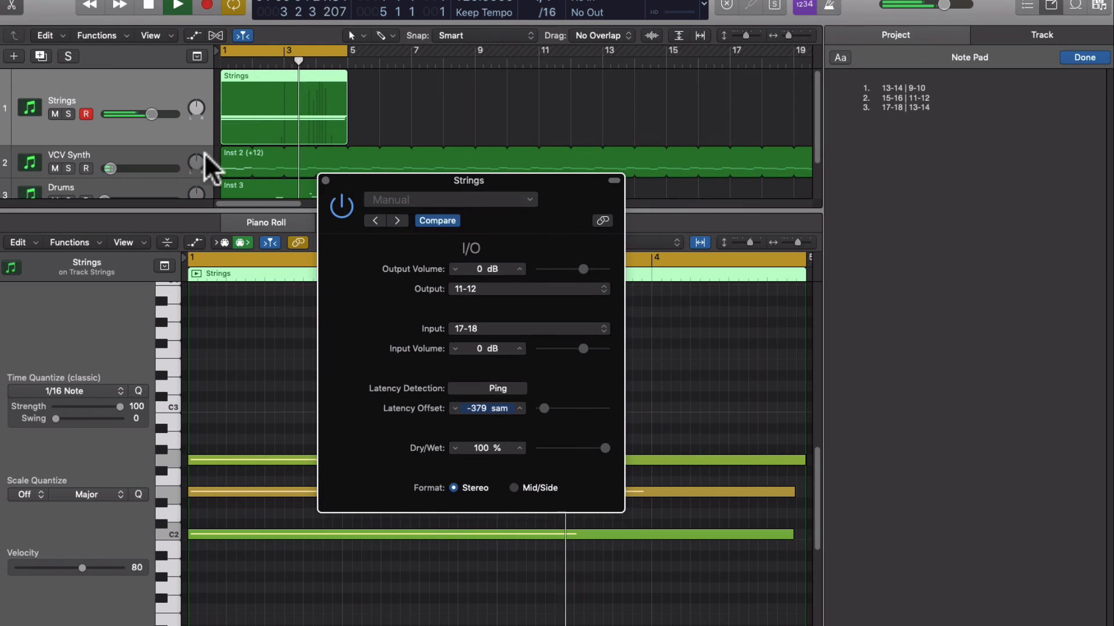
{"action": "left_click", "coordinate": [110, 88]}
{"action": "key", "text": "space"}
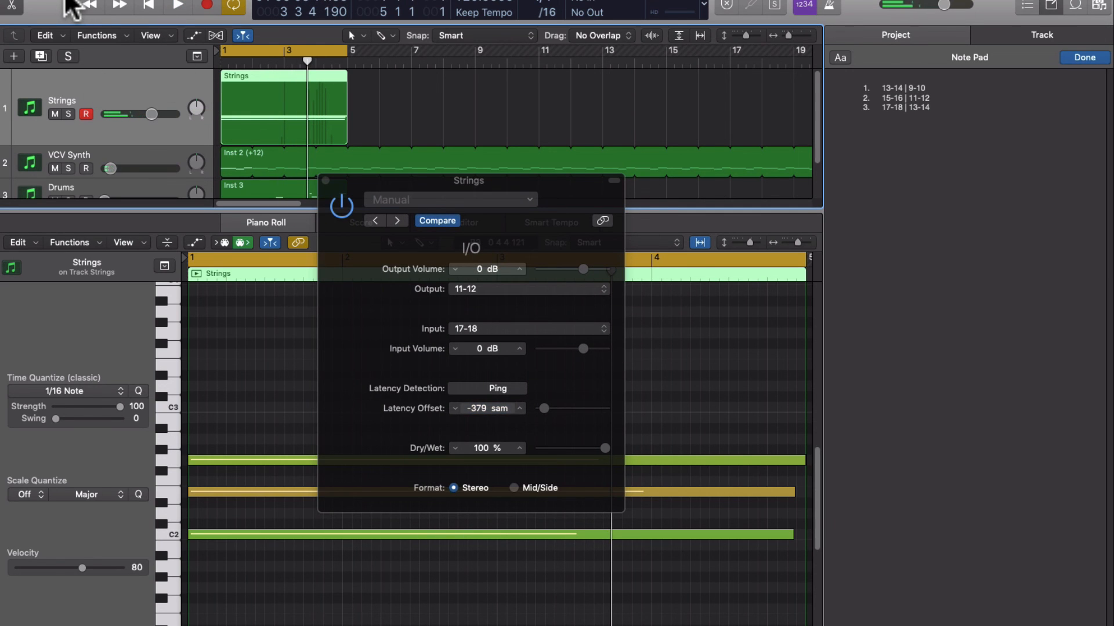
{"action": "left_click_drag", "start_coordinate": [363, 182], "coordinate": [692, 160]}
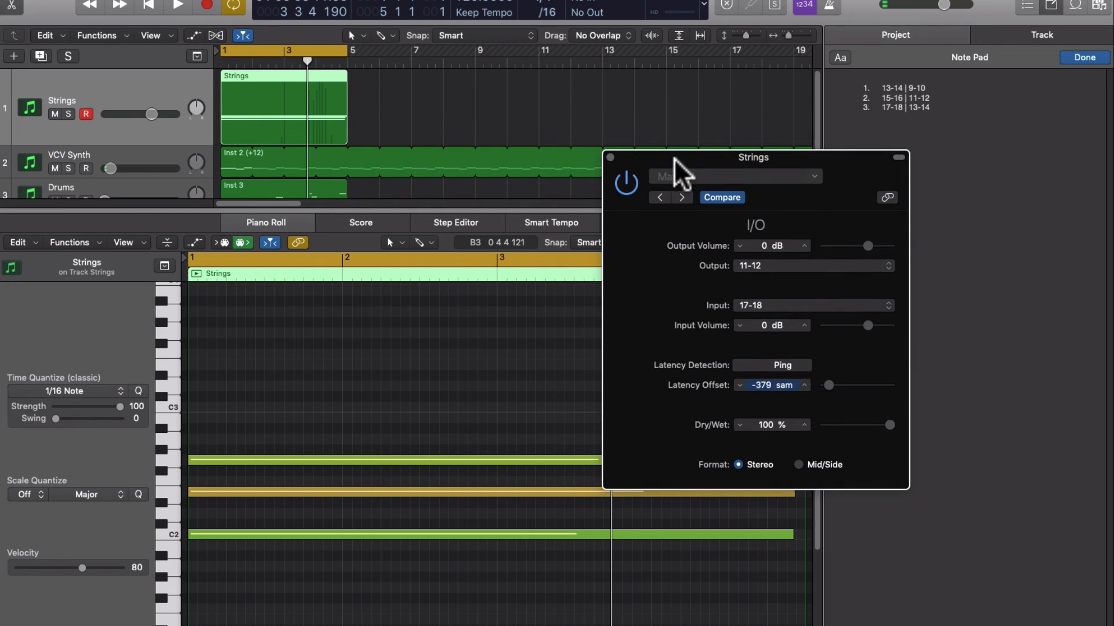